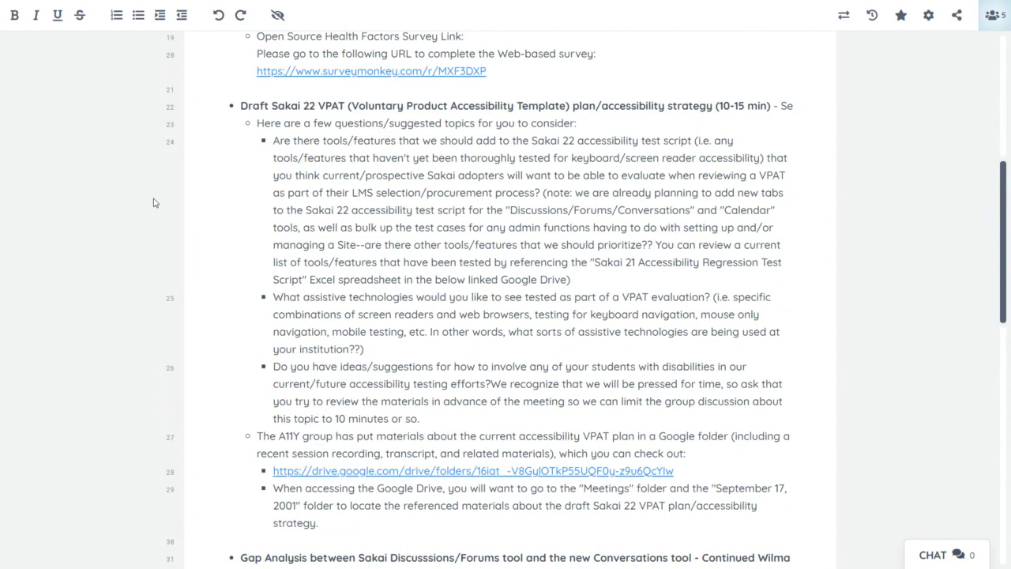
# Step: Exit full-screen view, look over the agenda down to the Gap Analysis item, and switch to the Gap Analysis spreadsheet
pyautogui.press('F11')
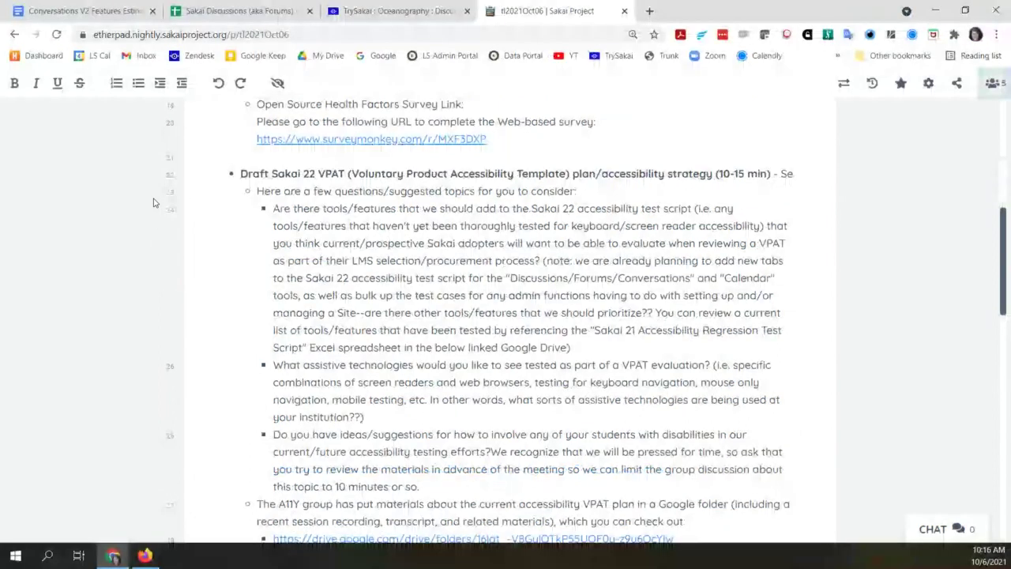
pyautogui.scroll(-3, 236, 314)
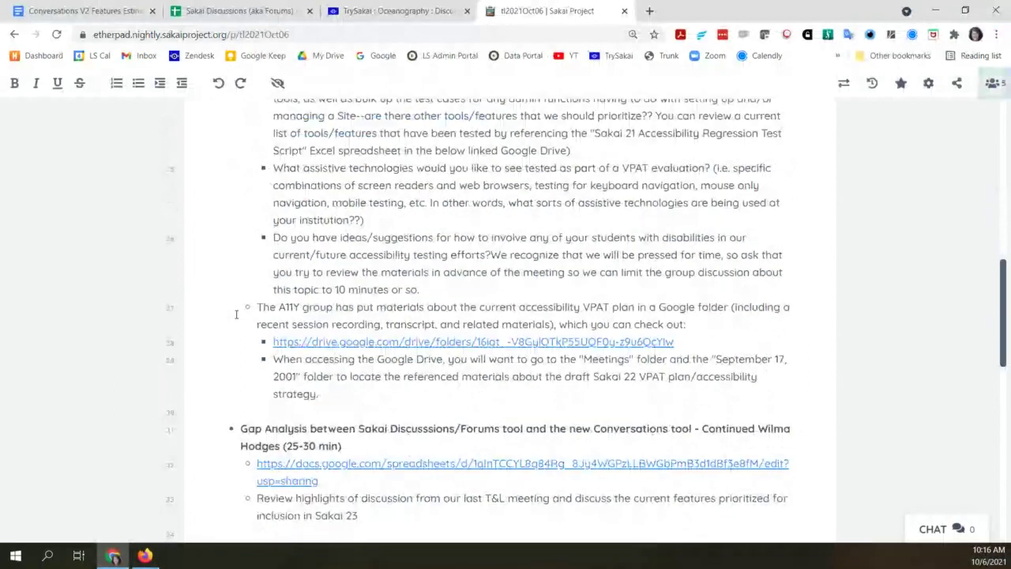
pyautogui.scroll(-3, 235, 315)
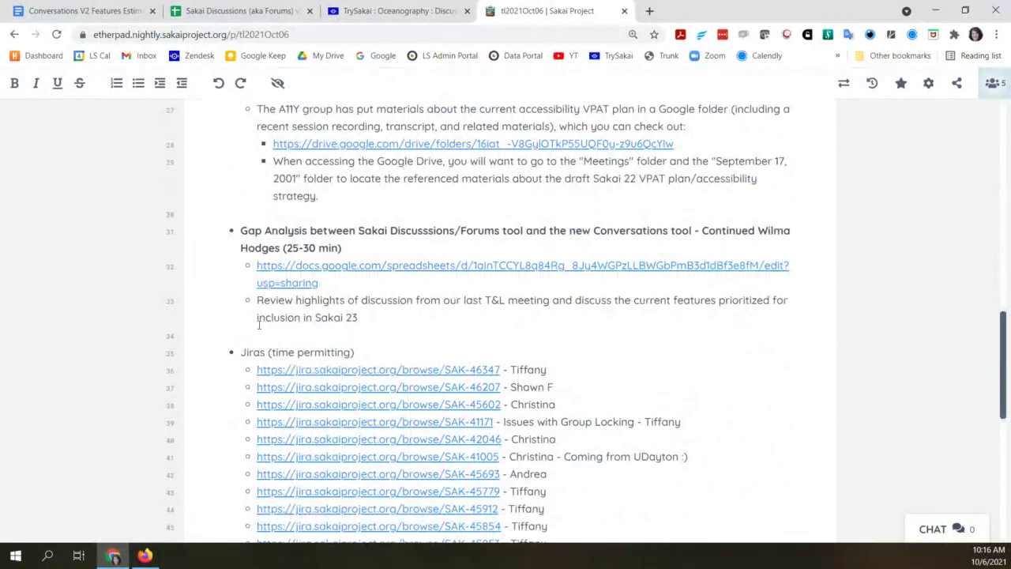
pyautogui.click(241, 10)
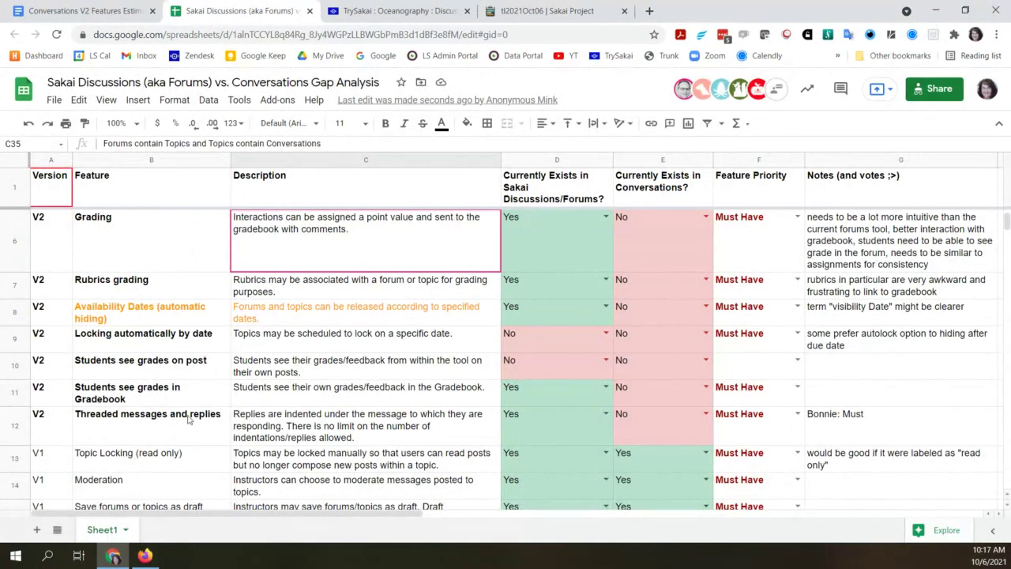
# Step: Look through the feature list from the V2 rows down to the rows without a version and back to the first row
pyautogui.scroll(-2, 194, 439)
pyautogui.scroll(-2, 194, 439)
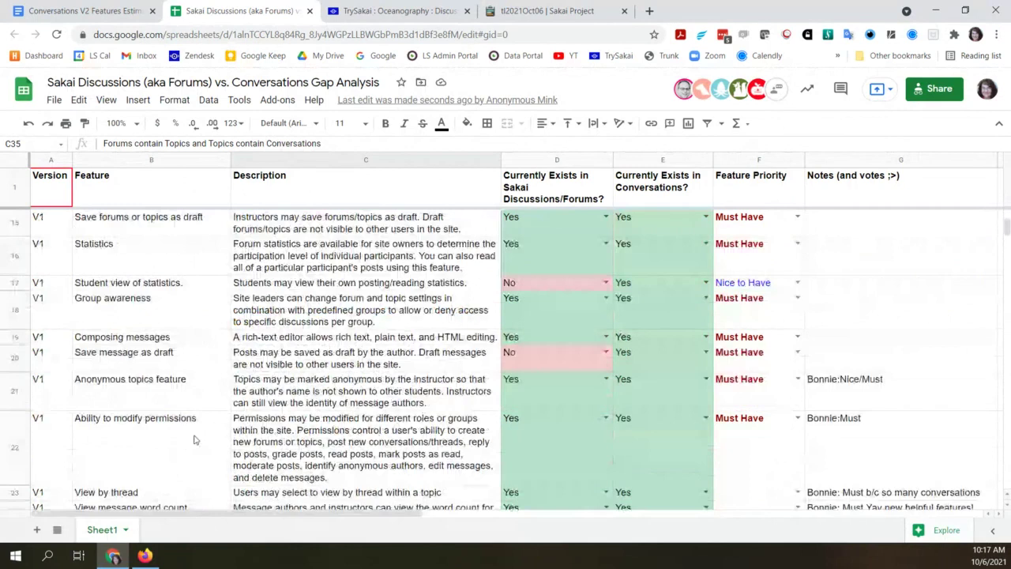
pyautogui.scroll(-5, 195, 440)
pyautogui.scroll(-4, 195, 440)
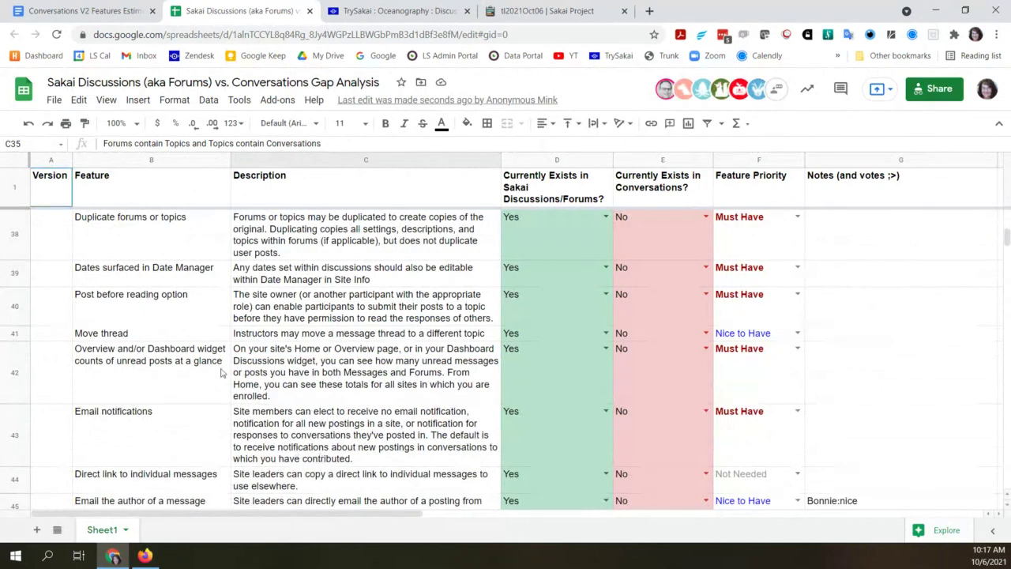
pyautogui.scroll(-3, 212, 447)
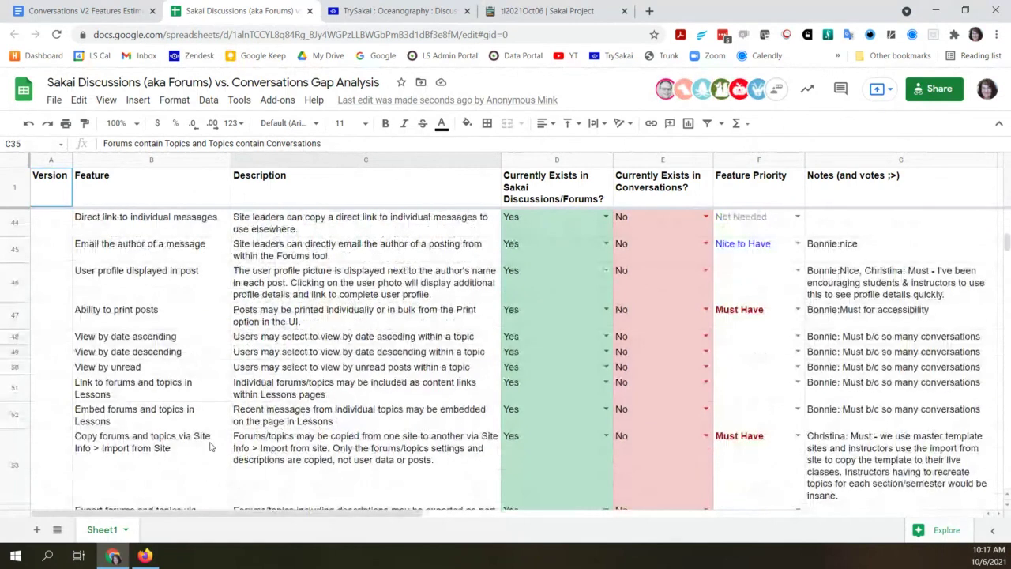
pyautogui.scroll(1, 210, 448)
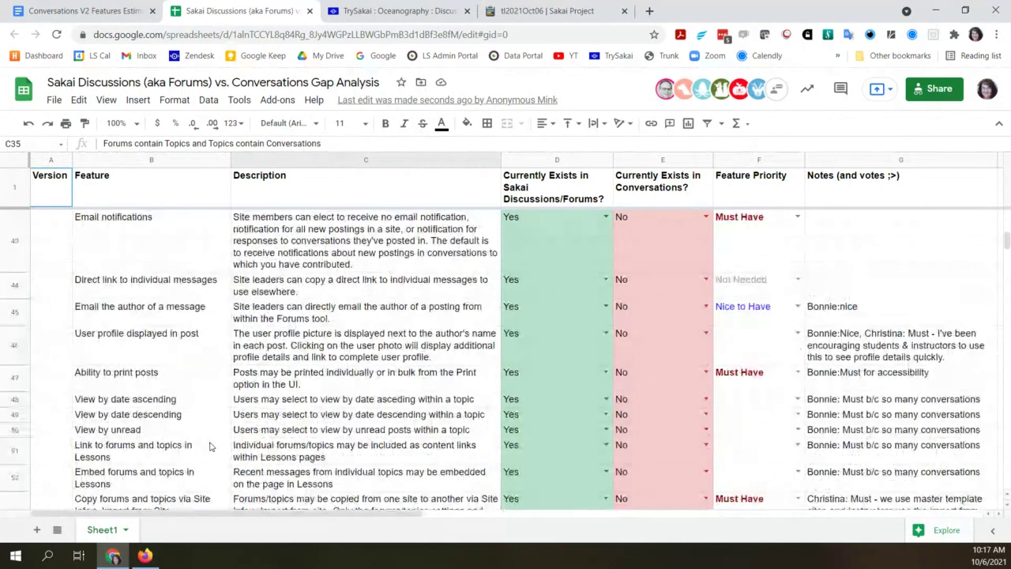
pyautogui.scroll(5, 211, 447)
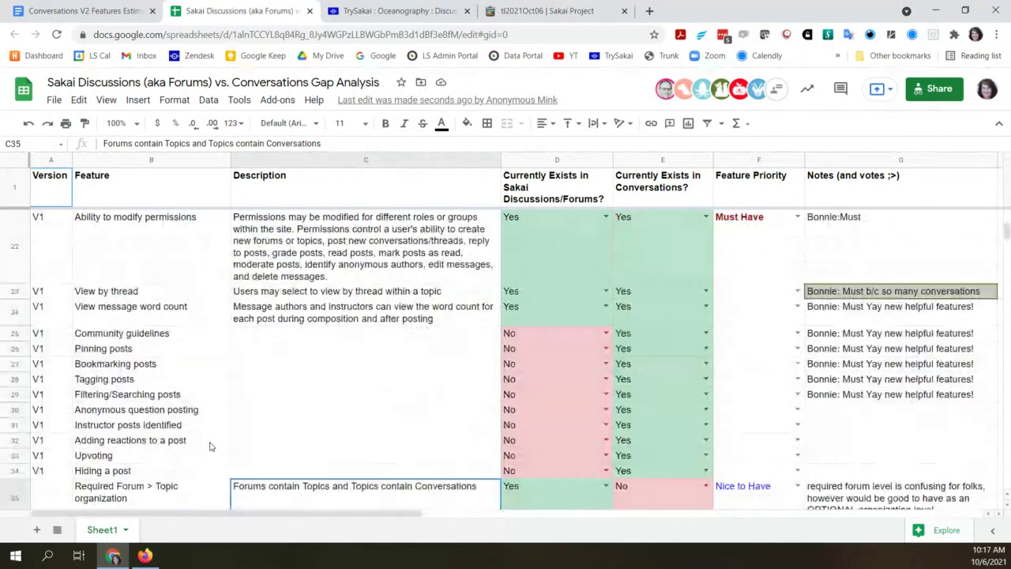
pyautogui.scroll(2, 211, 447)
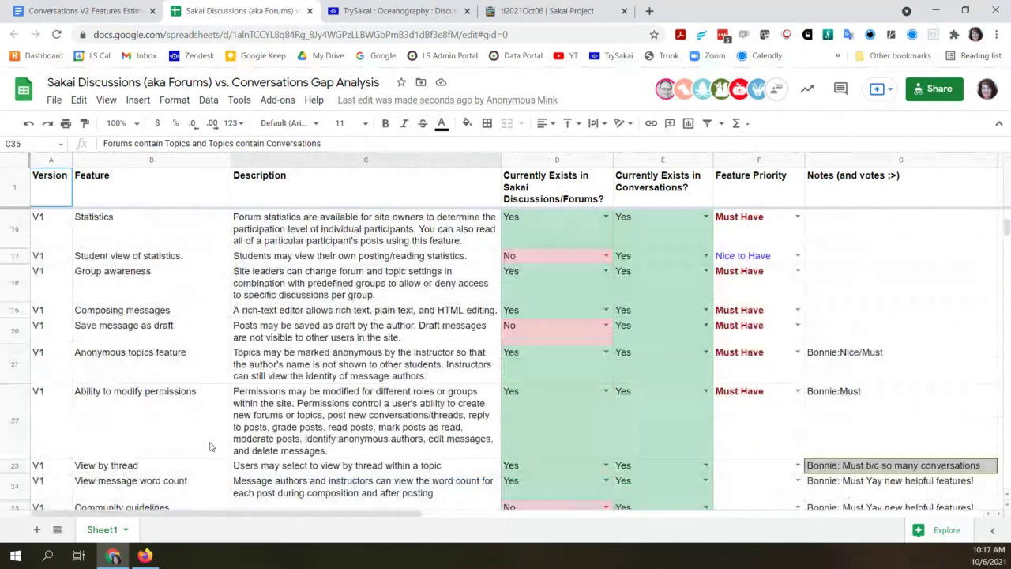
pyautogui.scroll(5, 210, 447)
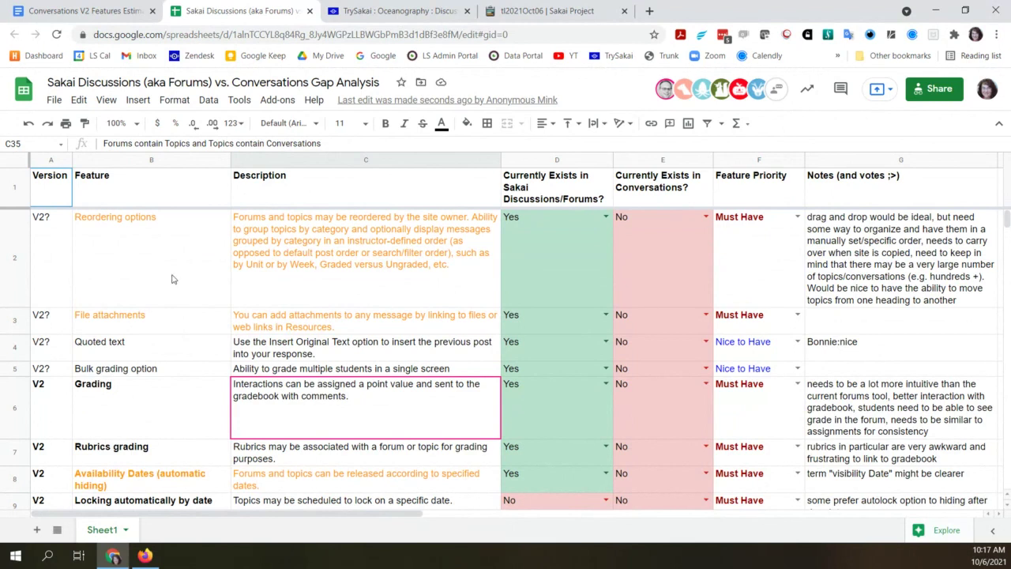
# Step: Examine the feature priorities of the V2 and V1 rows down to the Required Forum > Topic organization feature
pyautogui.scroll(-3, 759, 295)
pyautogui.scroll(-5, 759, 296)
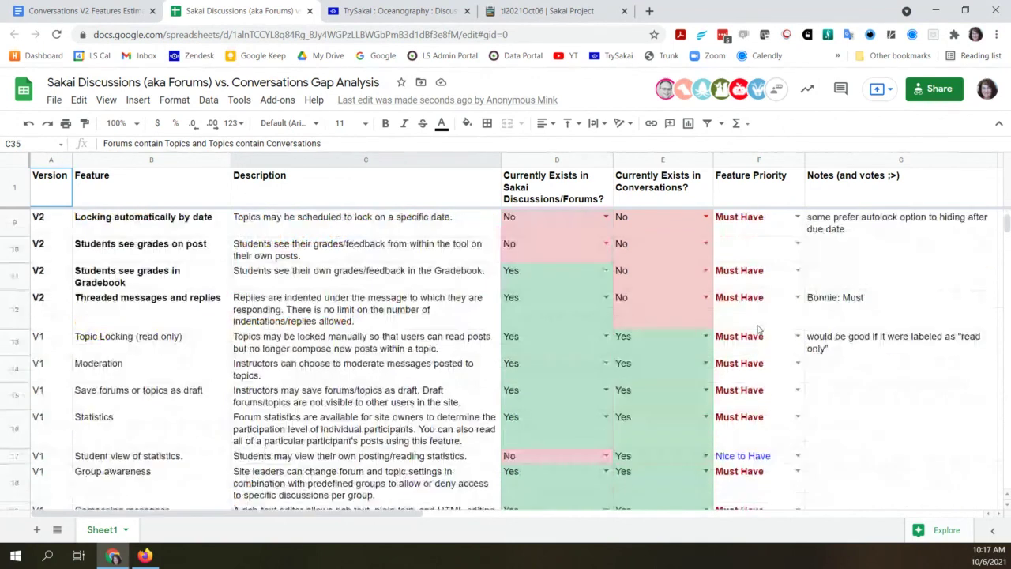
pyautogui.scroll(-2, 758, 435)
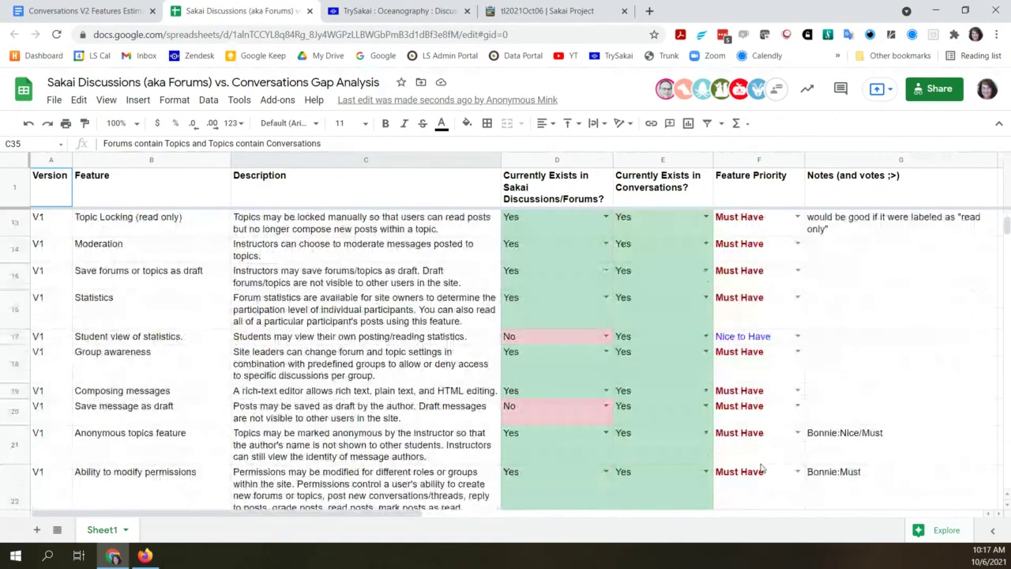
pyautogui.scroll(-5, 762, 468)
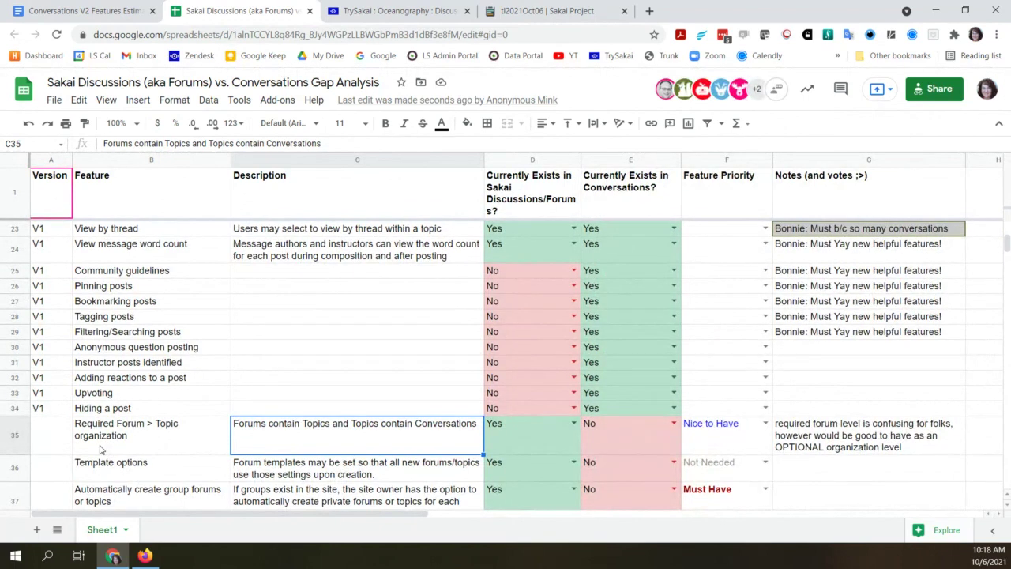
# Step: Review the Version column from the last V1 features back up to the V2 features starting with Grading
pyautogui.scroll(1, 100, 449)
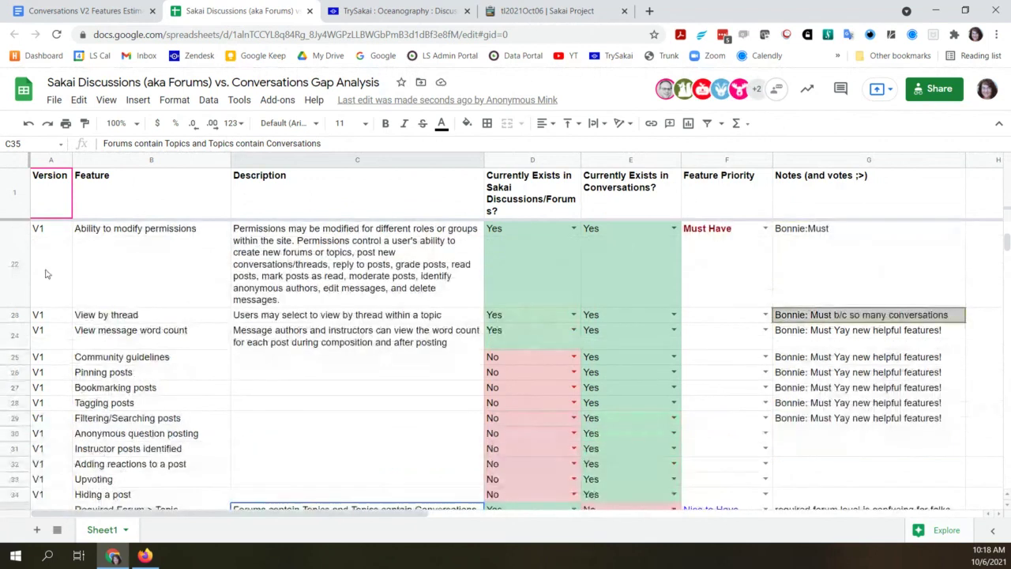
pyautogui.scroll(2, 43, 503)
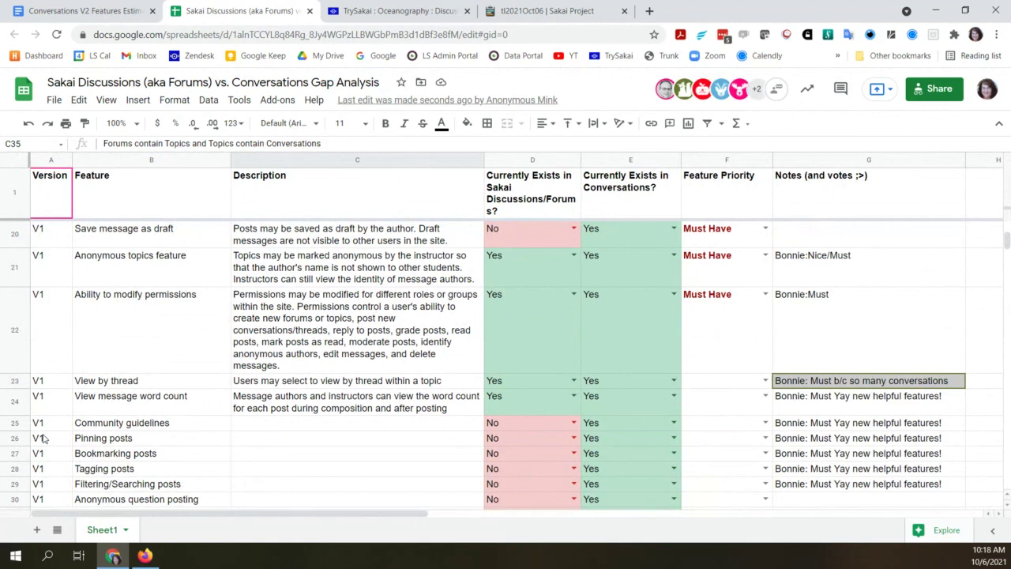
pyautogui.scroll(1, 43, 438)
pyautogui.scroll(1, 44, 439)
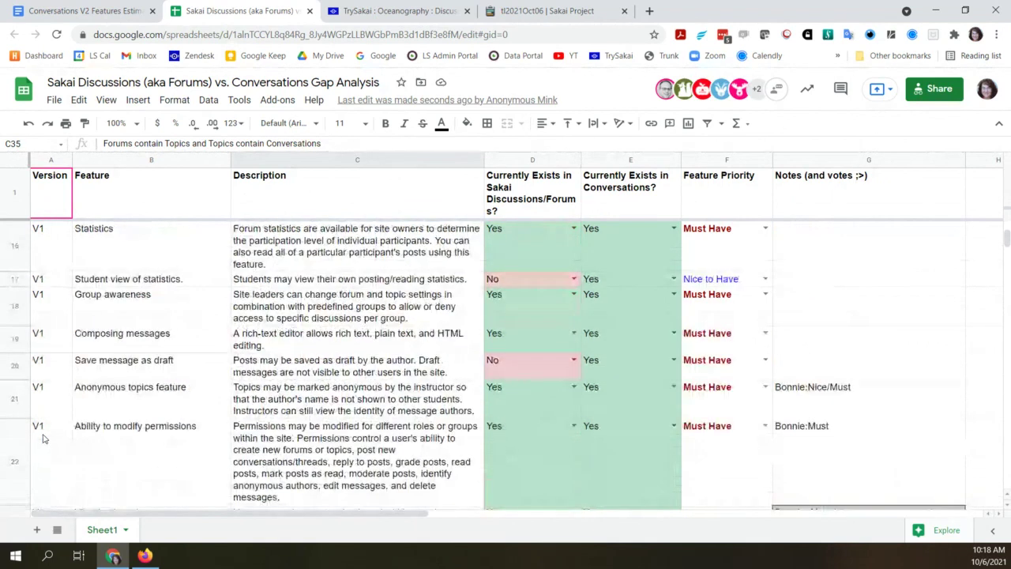
pyautogui.scroll(1, 43, 439)
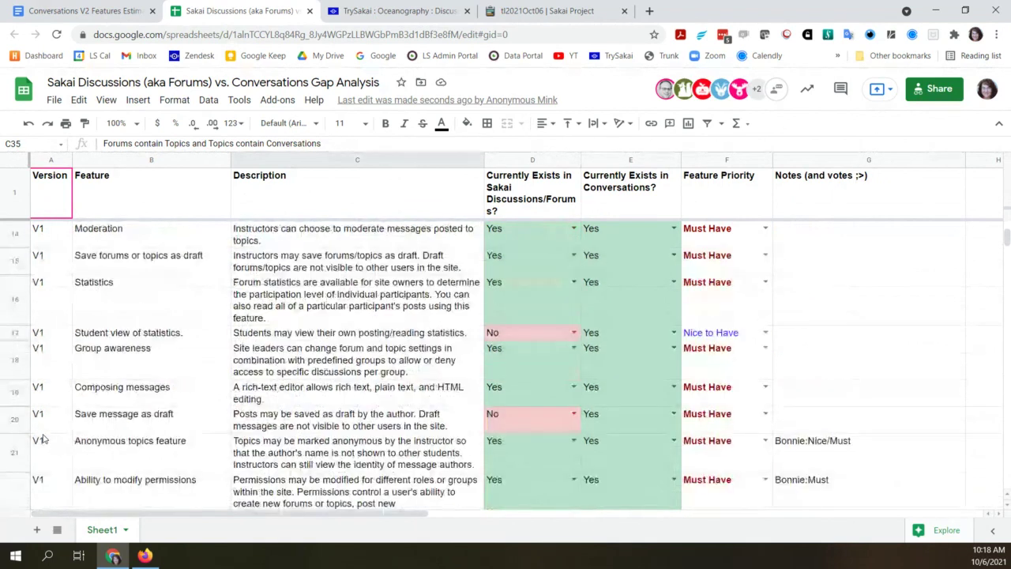
pyautogui.scroll(1, 44, 438)
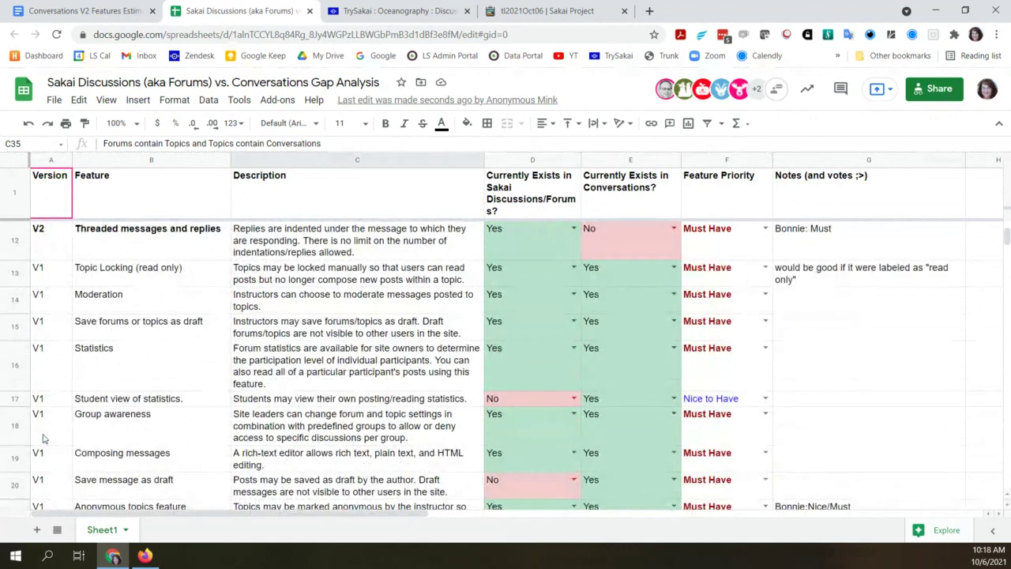
pyautogui.scroll(3, 43, 439)
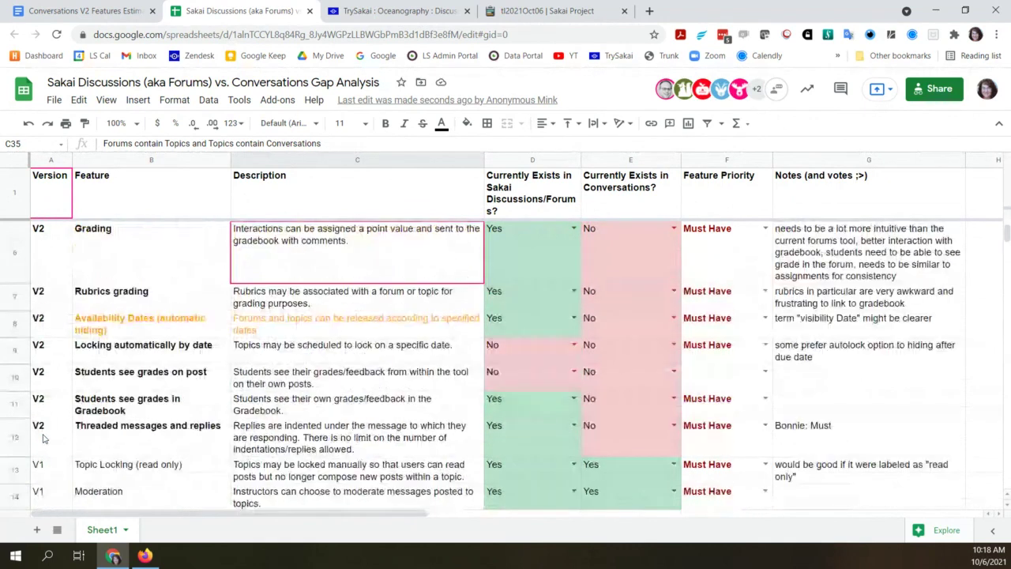
pyautogui.scroll(1, 44, 438)
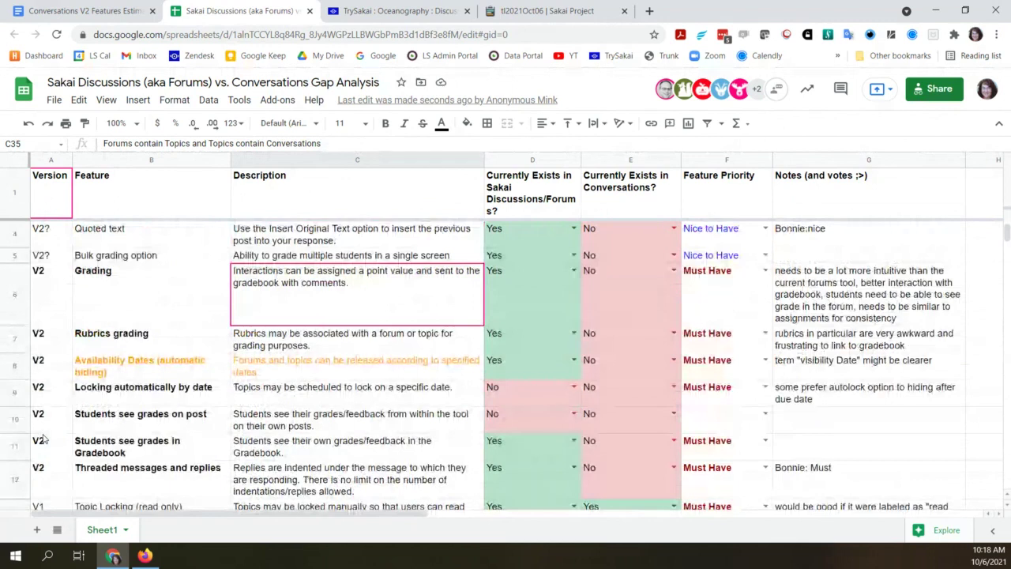
pyautogui.scroll(-1, 43, 439)
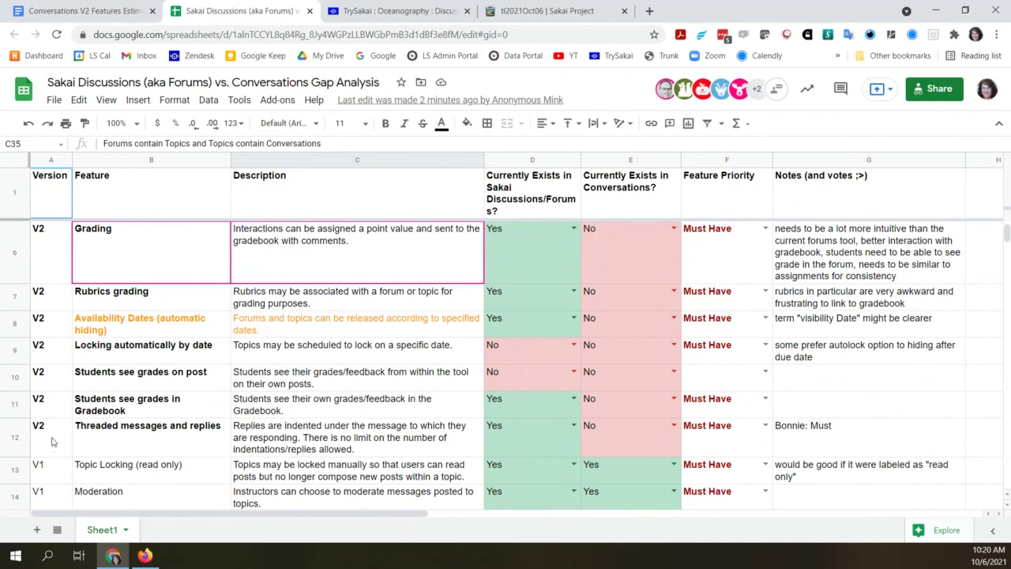
# Step: Change the text color of the Reordering options and File attachments features and descriptions (B2:C3) to the second-darkest orange shade
pyautogui.scroll(3, 42, 447)
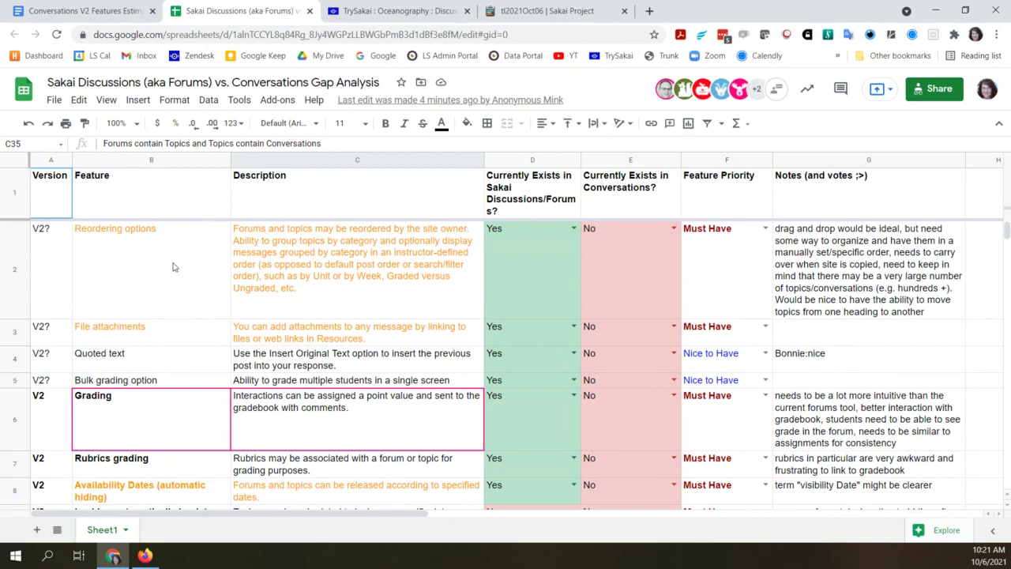
pyautogui.click(96, 289)
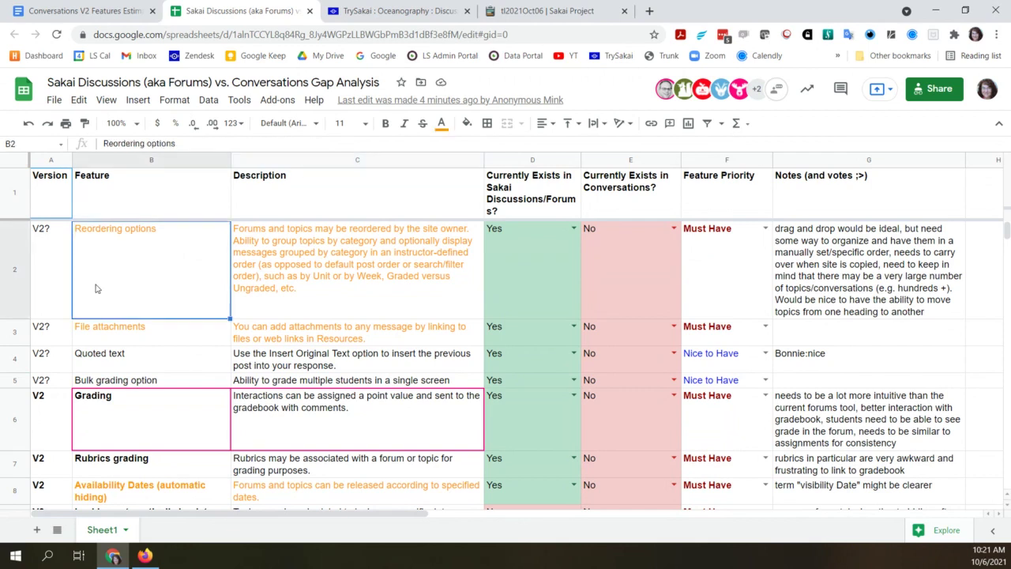
pyautogui.keyDown('shift'); pyautogui.click(377, 346); pyautogui.keyUp('shift')
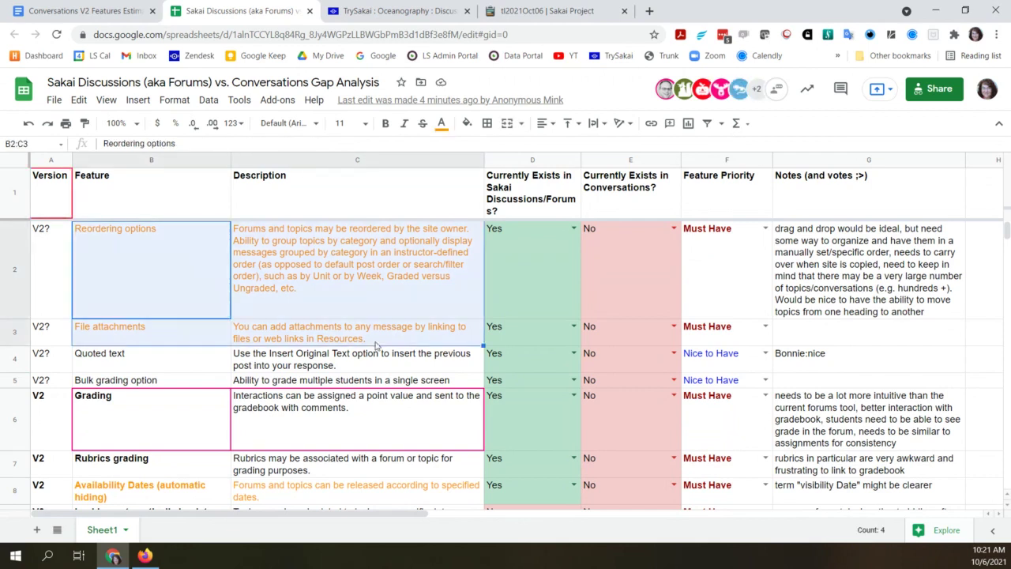
pyautogui.click(441, 124)
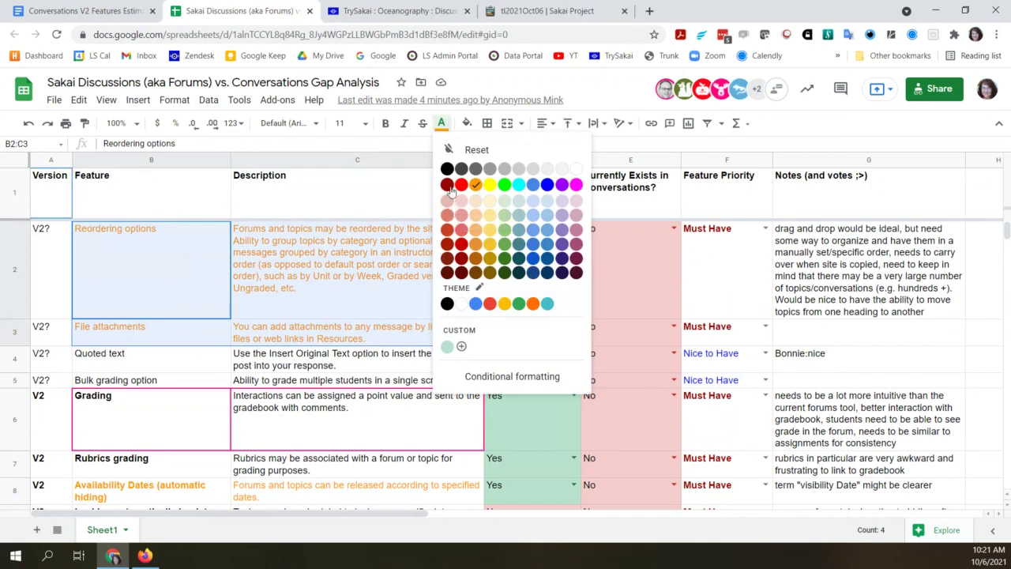
pyautogui.click(475, 263)
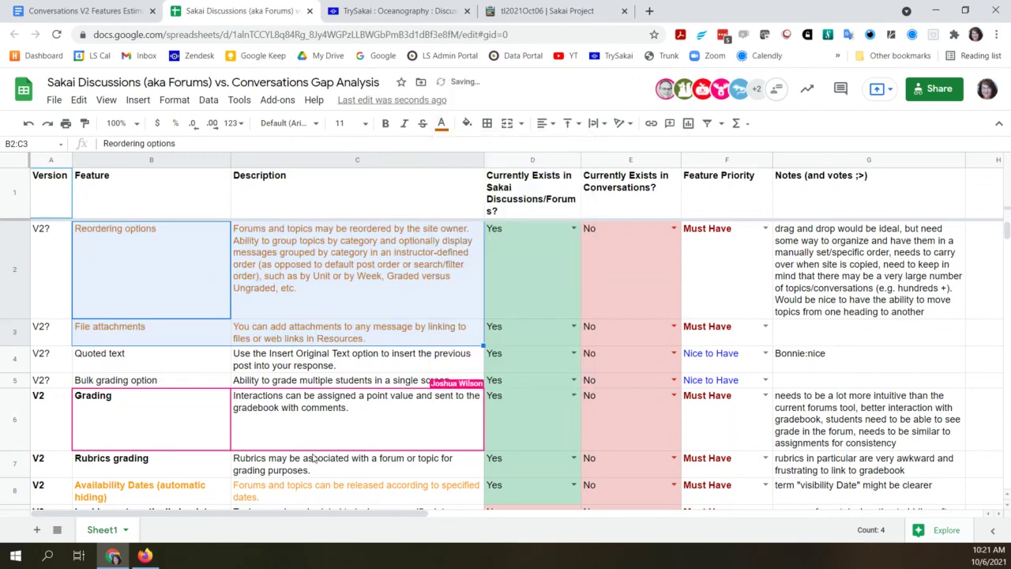
pyautogui.click(313, 472)
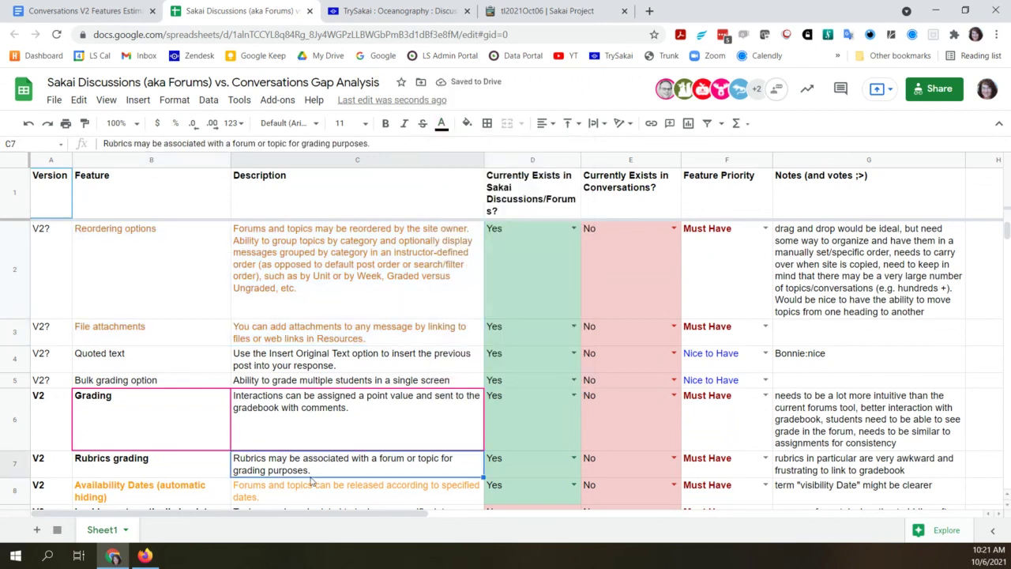
# Step: Change the text color of the Availability Dates feature and its description (B8:C8) to the same second-darkest orange shade
pyautogui.scroll(-1, 311, 478)
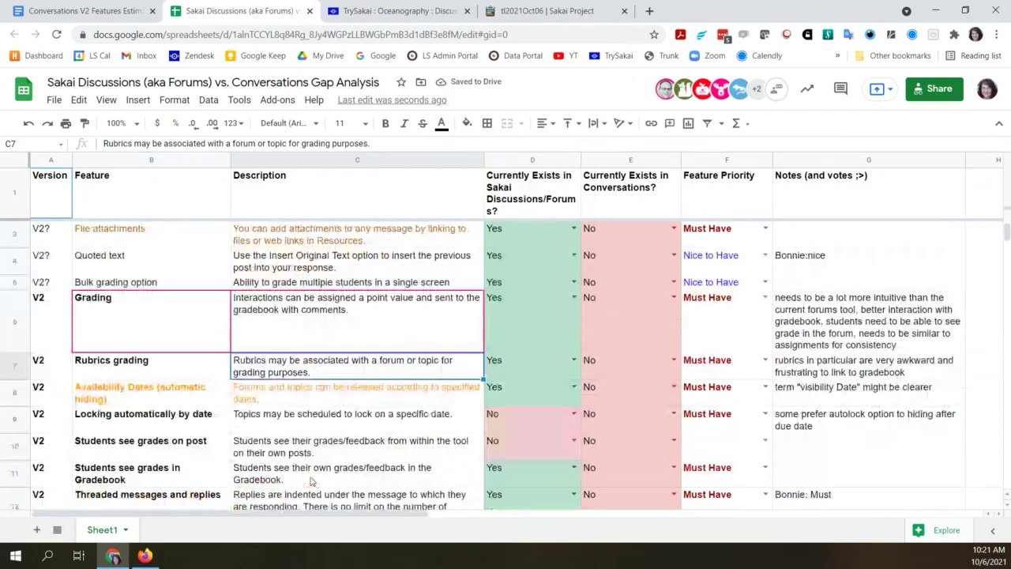
pyautogui.click(167, 404)
pyautogui.keyDown('shift'); pyautogui.click(358, 405); pyautogui.keyUp('shift')
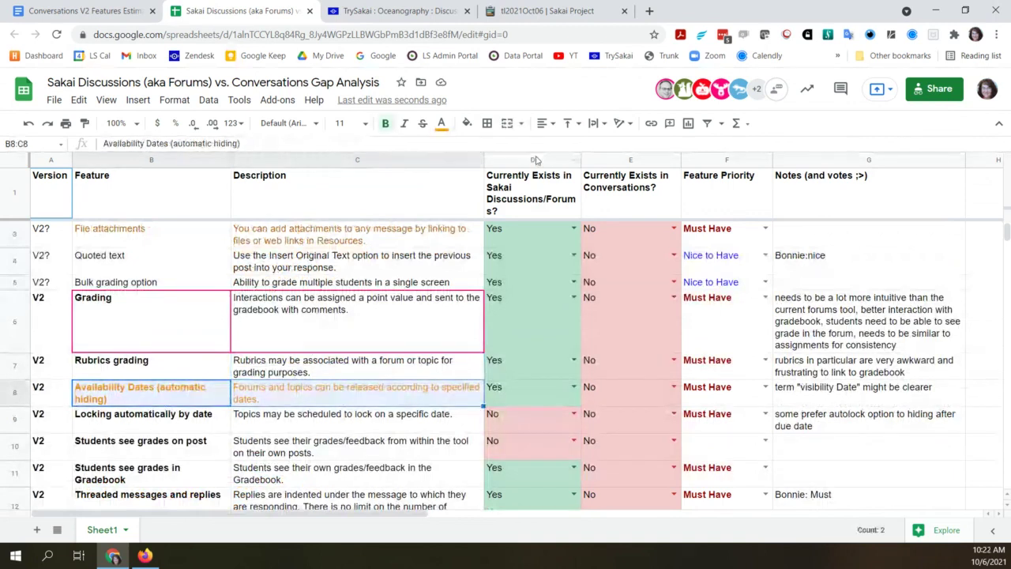
pyautogui.click(443, 123)
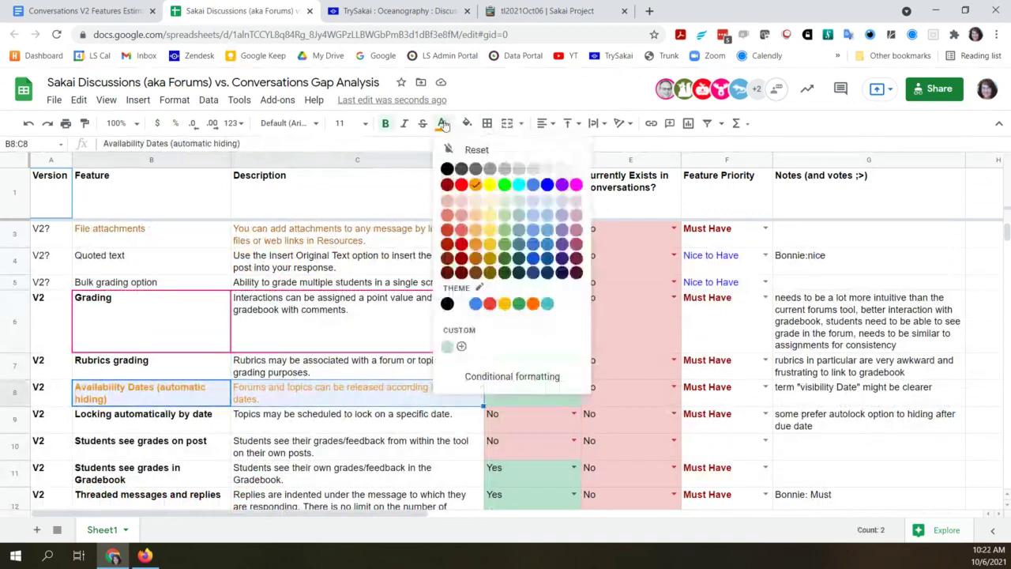
pyautogui.click(476, 259)
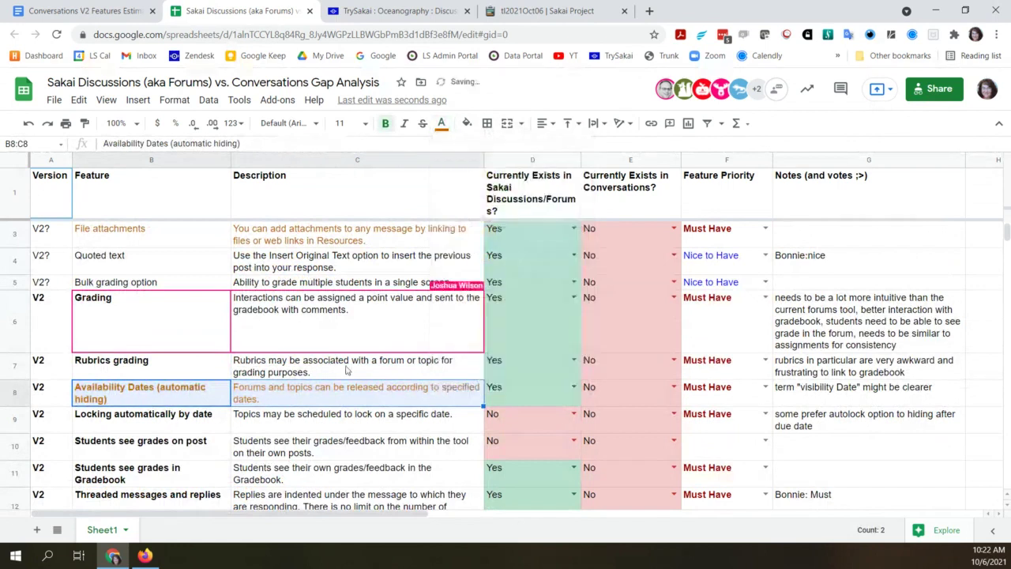
pyautogui.click(229, 446)
# Step: Look over the feature list from Reordering options down to the V1 features around Group awareness
pyautogui.scroll(1, 194, 316)
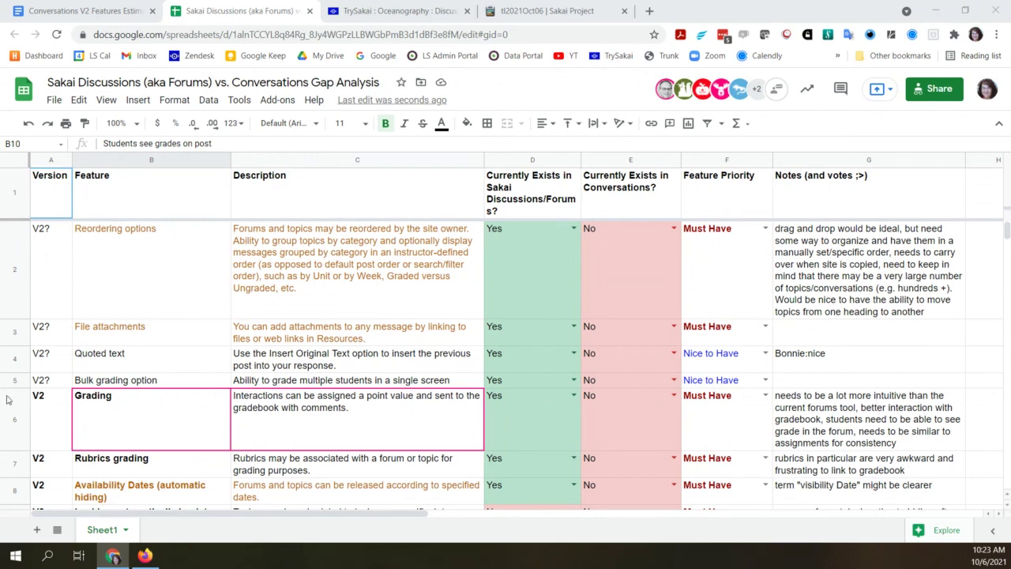
pyautogui.scroll(-5, 247, 426)
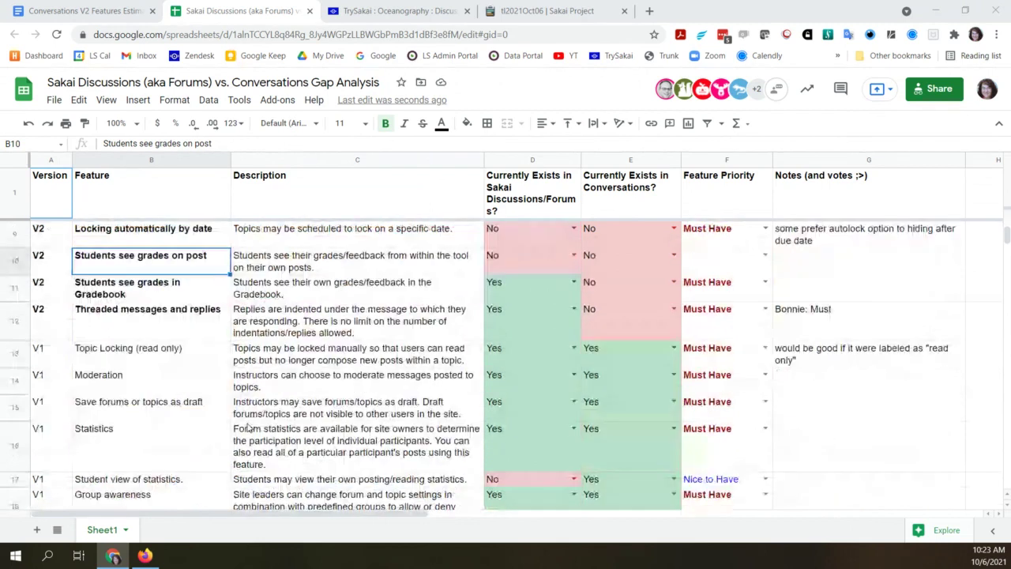
pyautogui.scroll(-2, 247, 426)
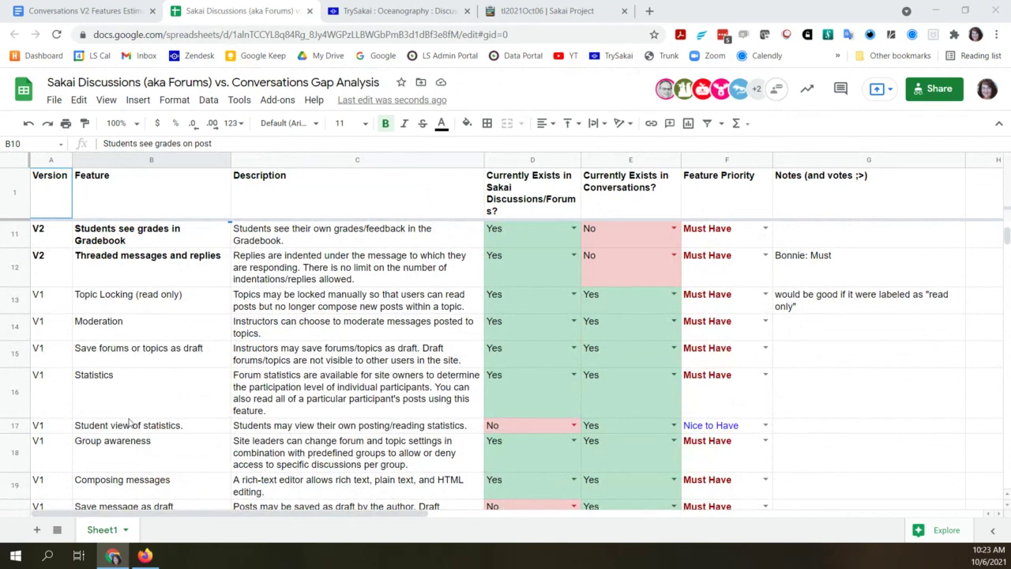
# Step: Review the V2? and V2 features between Reordering options and Threaded messages and replies
pyautogui.scroll(3, 131, 423)
pyautogui.scroll(1, 130, 422)
pyautogui.scroll(3, 129, 422)
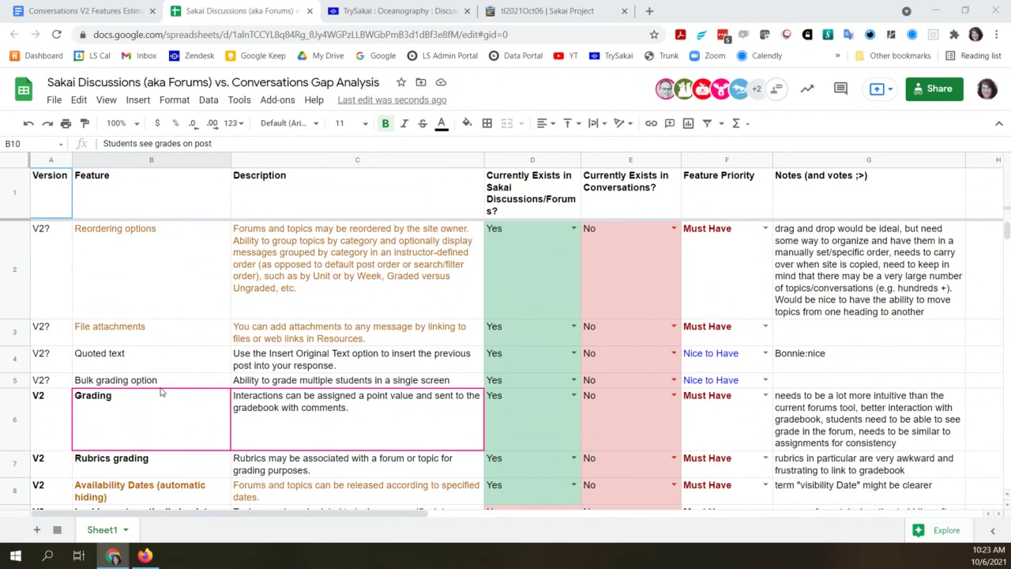
pyautogui.click(157, 262)
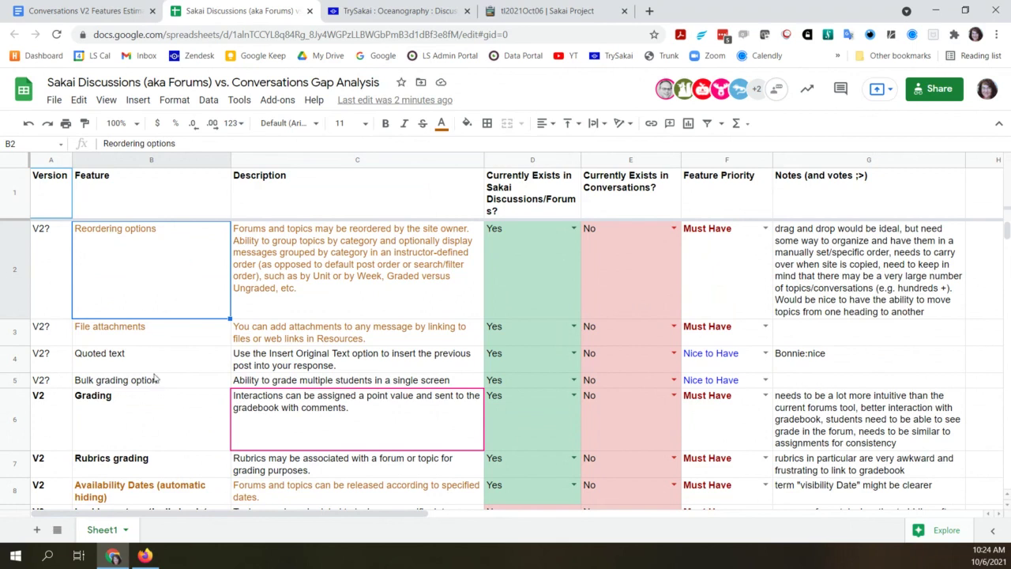
pyautogui.scroll(-3, 156, 388)
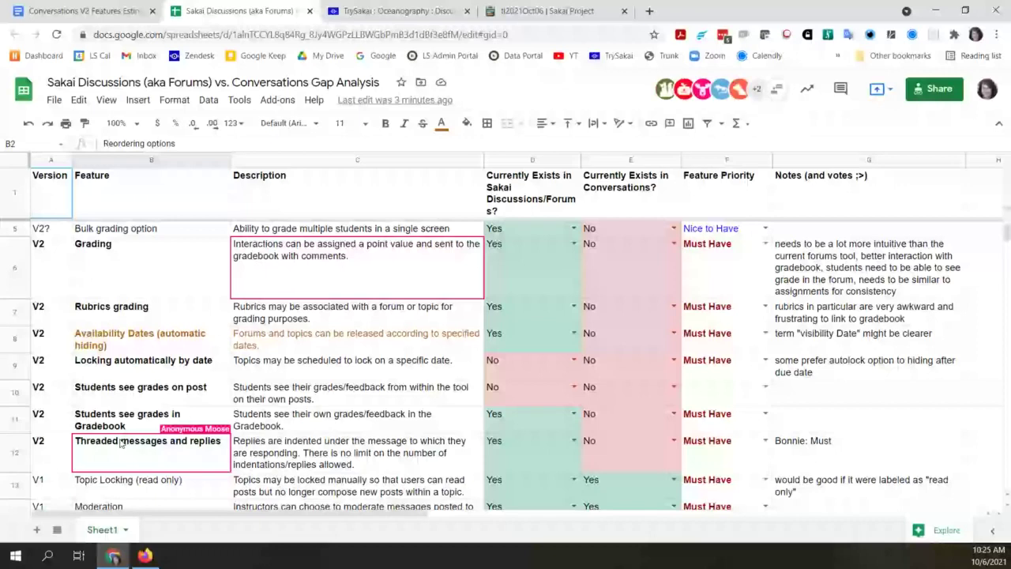
pyautogui.scroll(2, 68, 399)
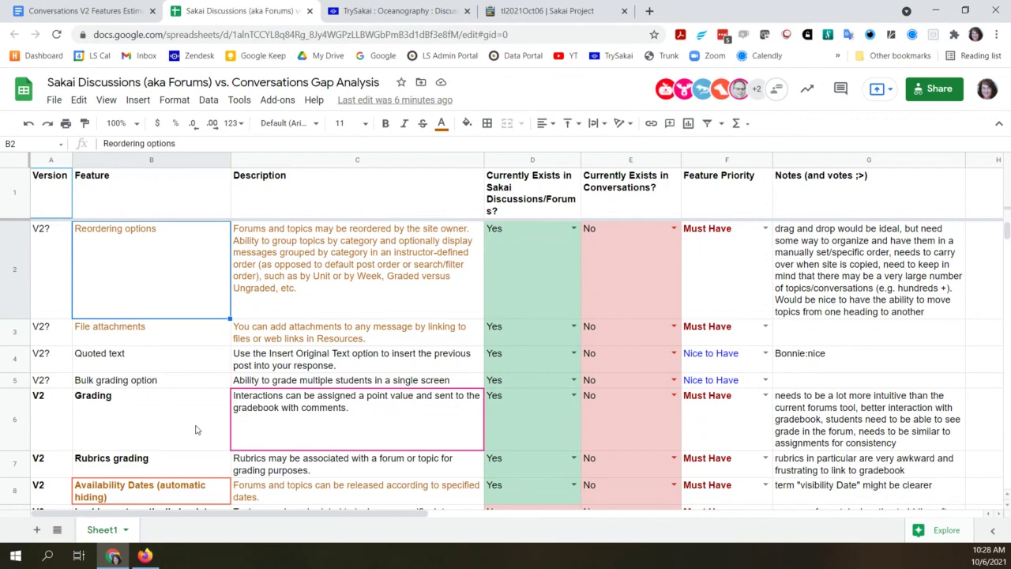
# Step: Review the rest of the feature list, past the V1 features and through the unversioned ones to Include forums and topics in Site Archive
pyautogui.scroll(-3, 197, 430)
pyautogui.scroll(-3, 196, 430)
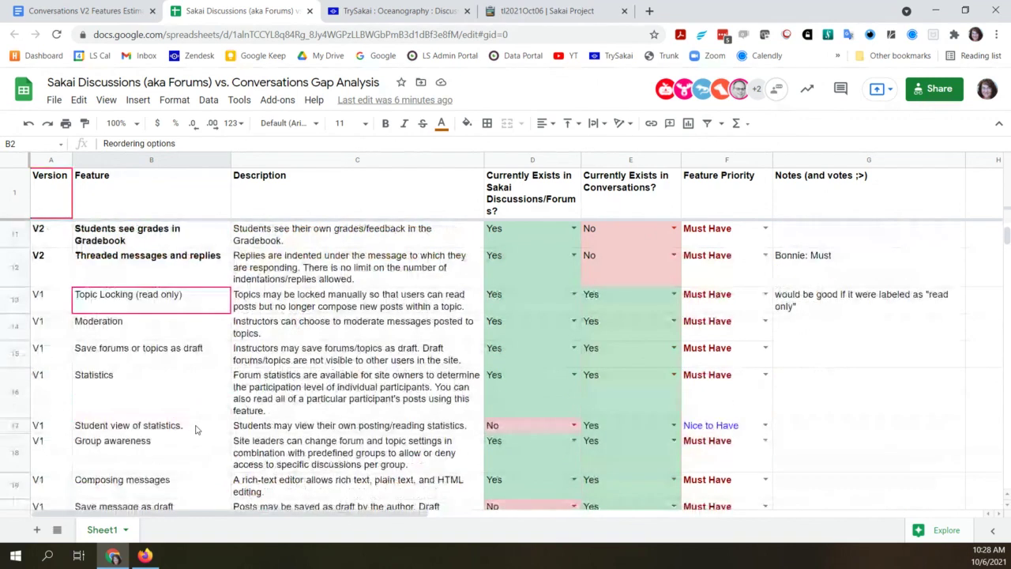
pyautogui.scroll(-5, 196, 430)
pyautogui.scroll(-4, 197, 430)
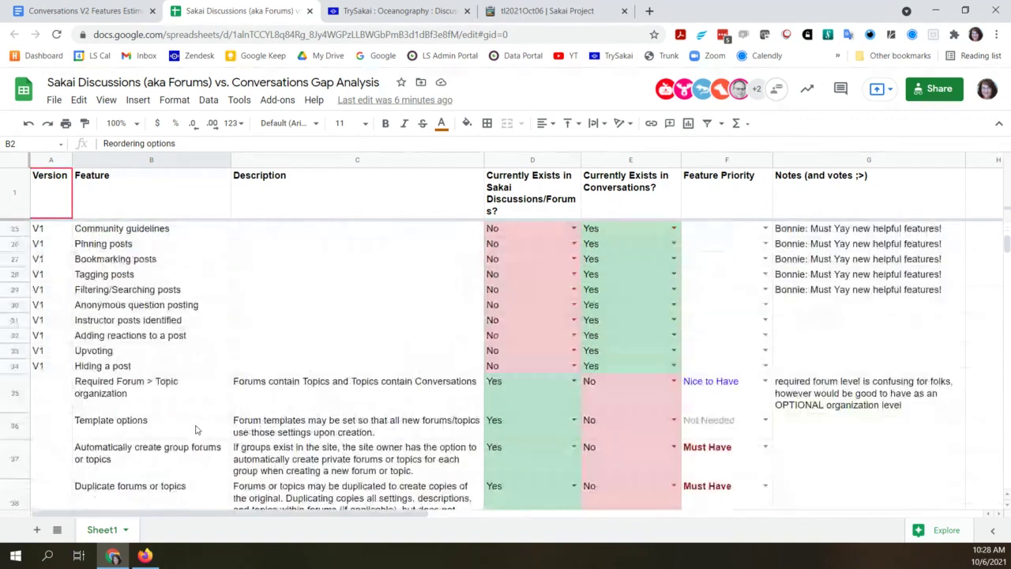
pyautogui.scroll(-4, 197, 430)
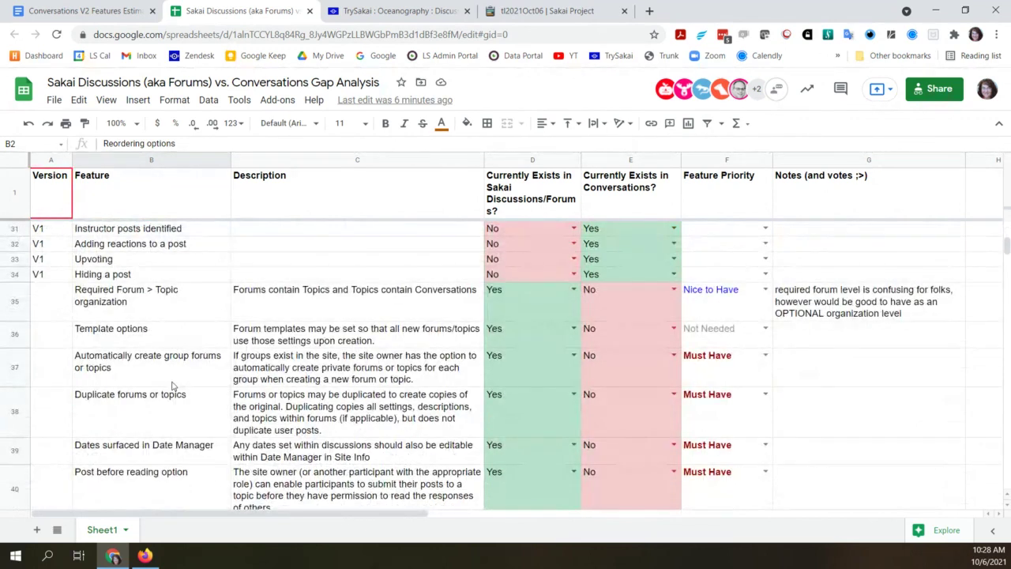
pyautogui.scroll(-2, 173, 386)
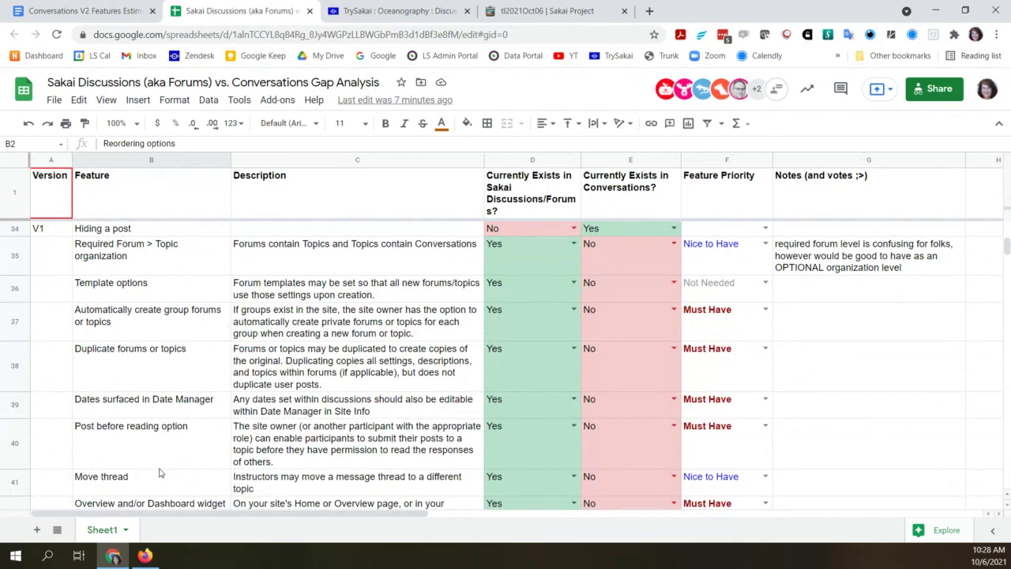
pyautogui.scroll(-1, 159, 472)
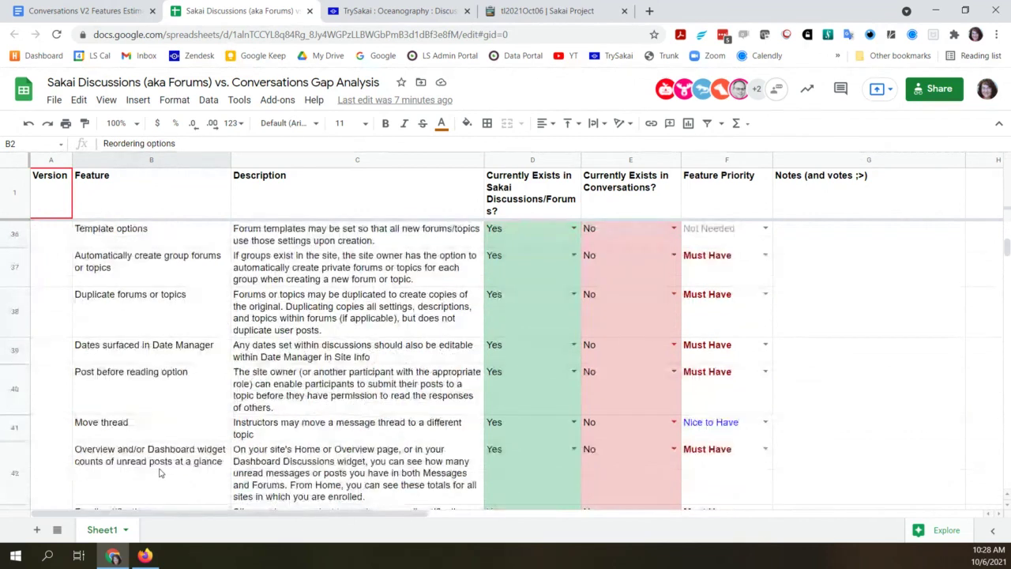
pyautogui.scroll(-1, 159, 472)
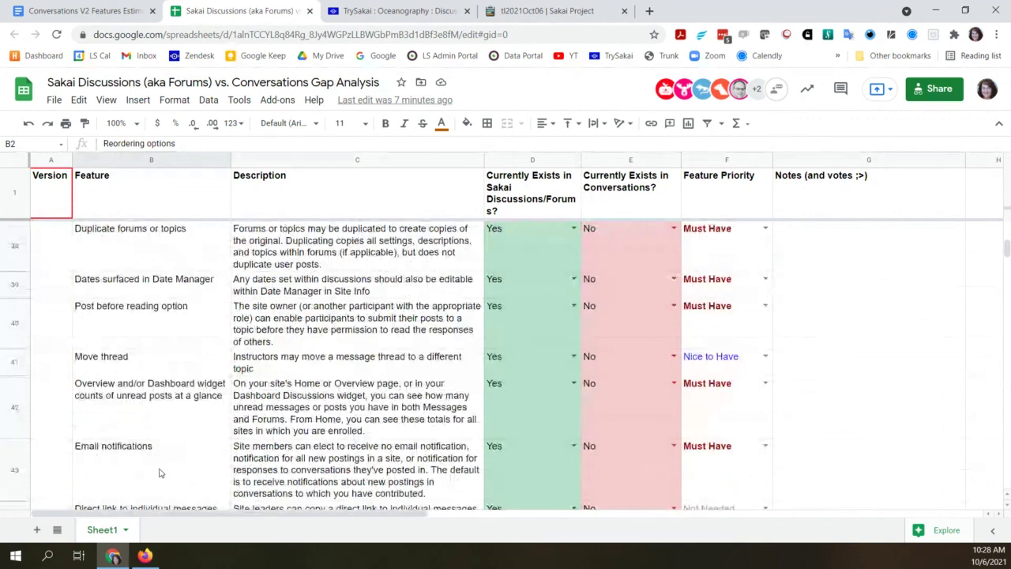
pyautogui.scroll(-1, 159, 473)
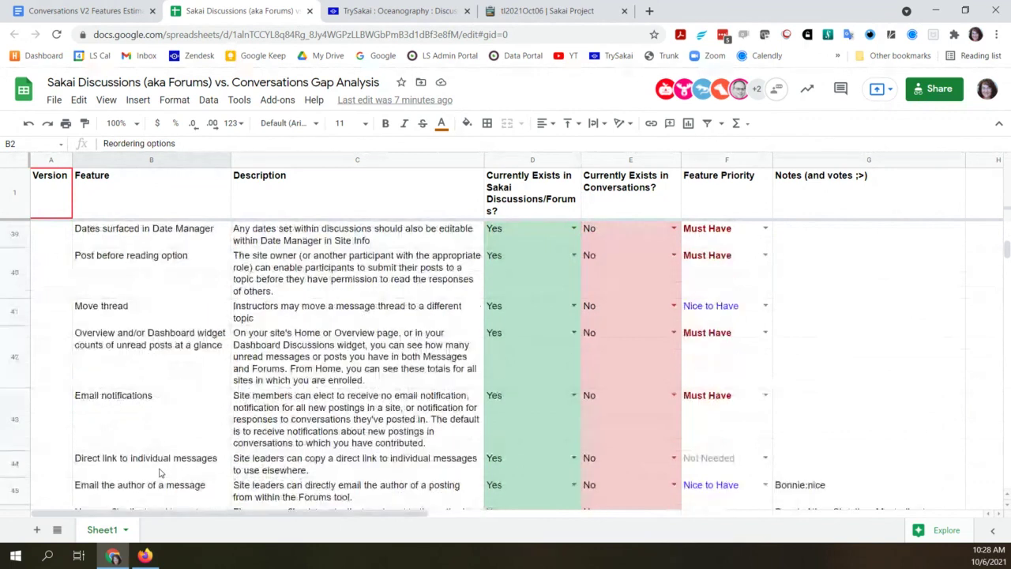
pyautogui.scroll(-1, 158, 473)
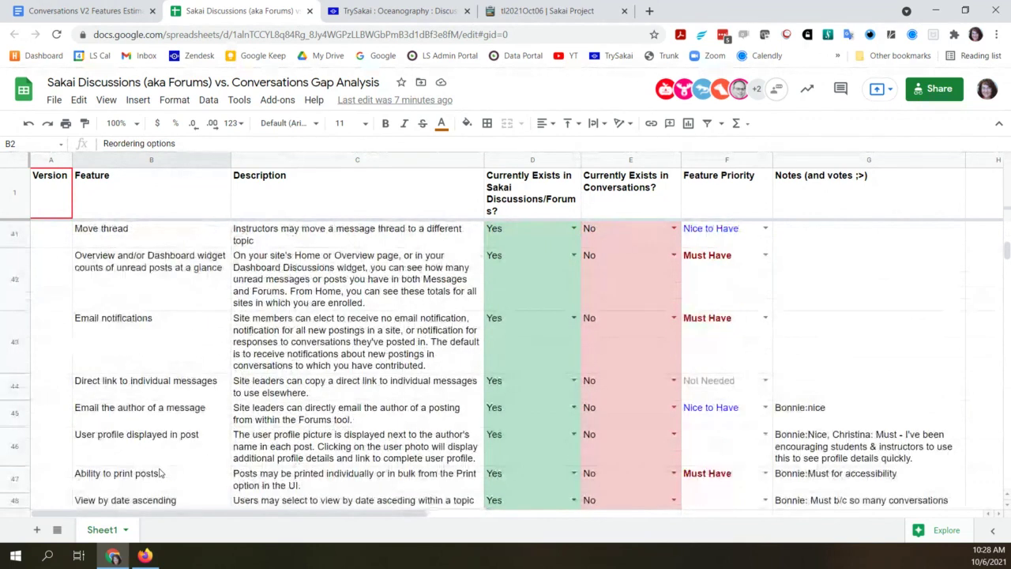
pyautogui.scroll(-1, 159, 473)
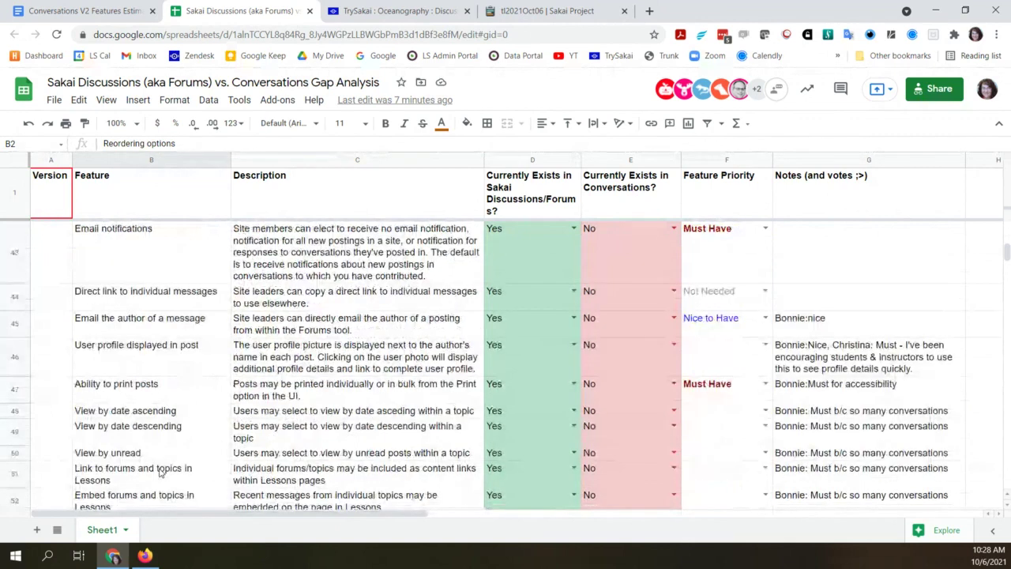
pyautogui.scroll(-1, 159, 472)
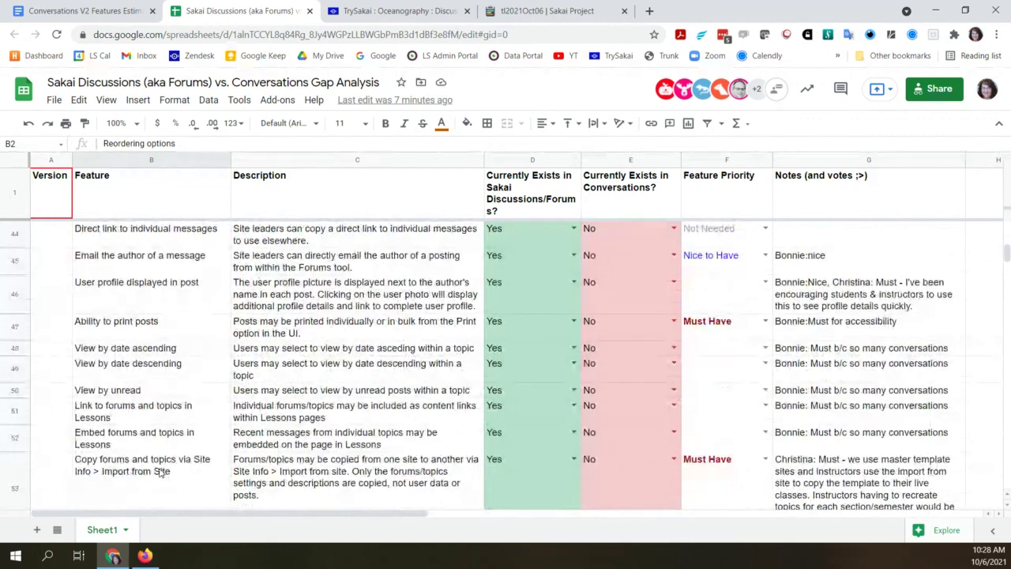
pyautogui.scroll(-1, 159, 473)
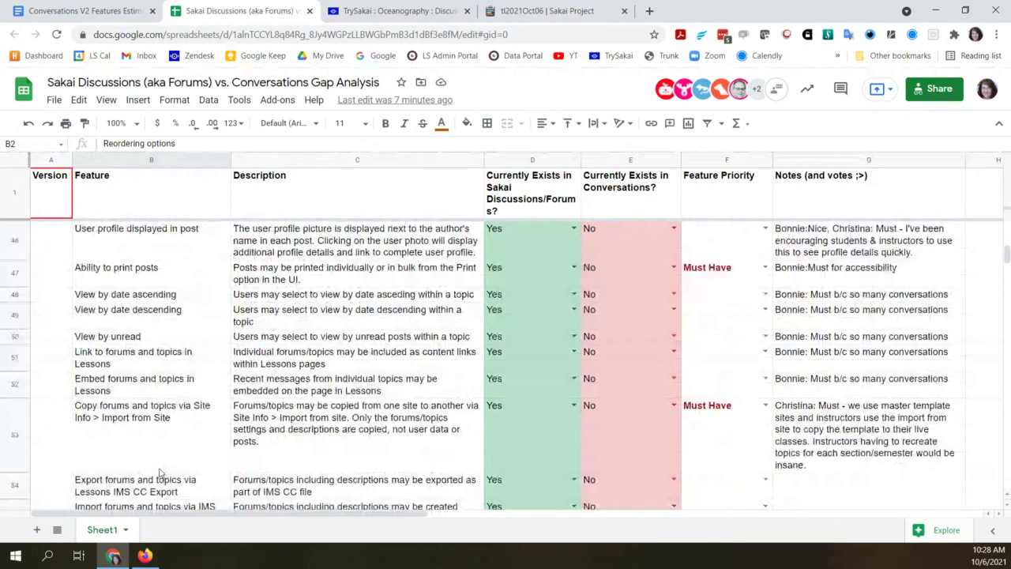
pyautogui.scroll(-1, 159, 472)
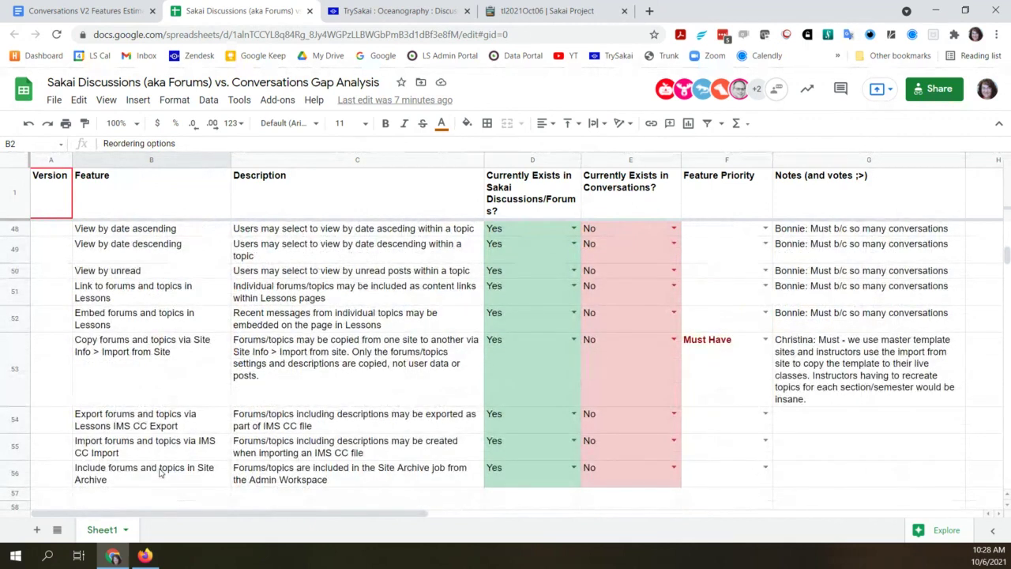
pyautogui.scroll(-2, 159, 473)
# Step: Look back over the feature list from the Site Archive feature up to Reordering options
pyautogui.scroll(3, 158, 472)
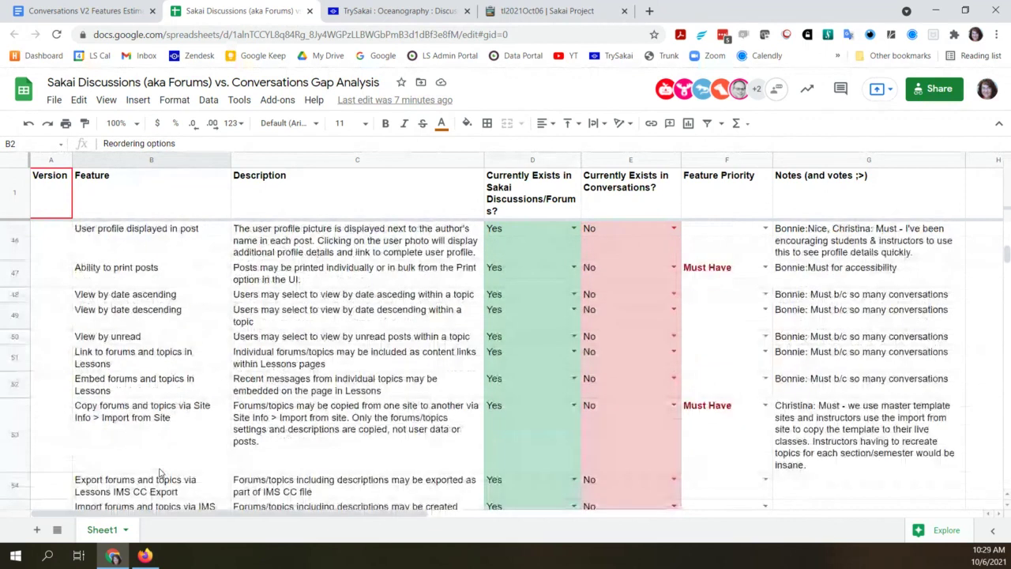
pyautogui.scroll(1, 159, 472)
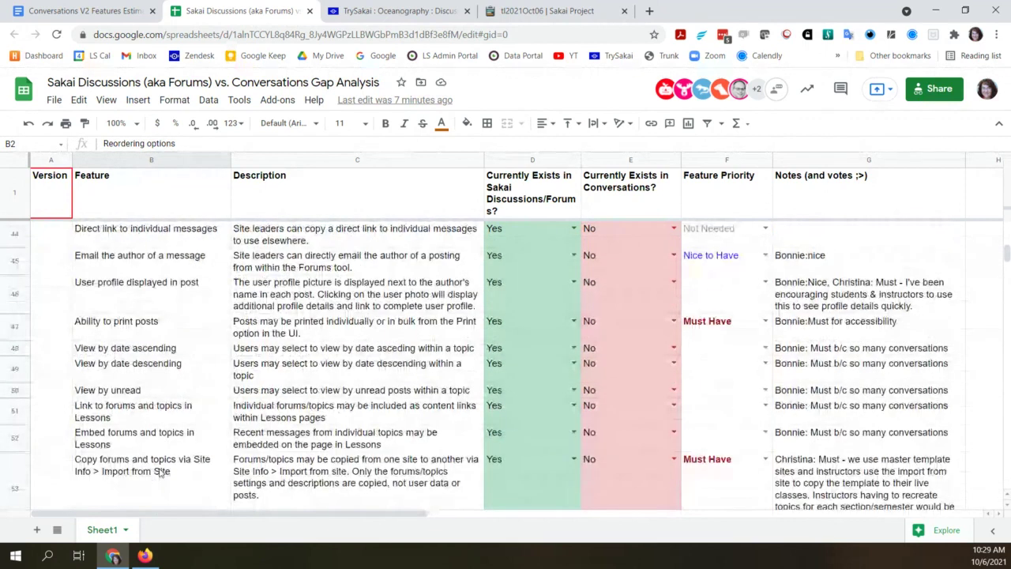
pyautogui.scroll(1, 159, 473)
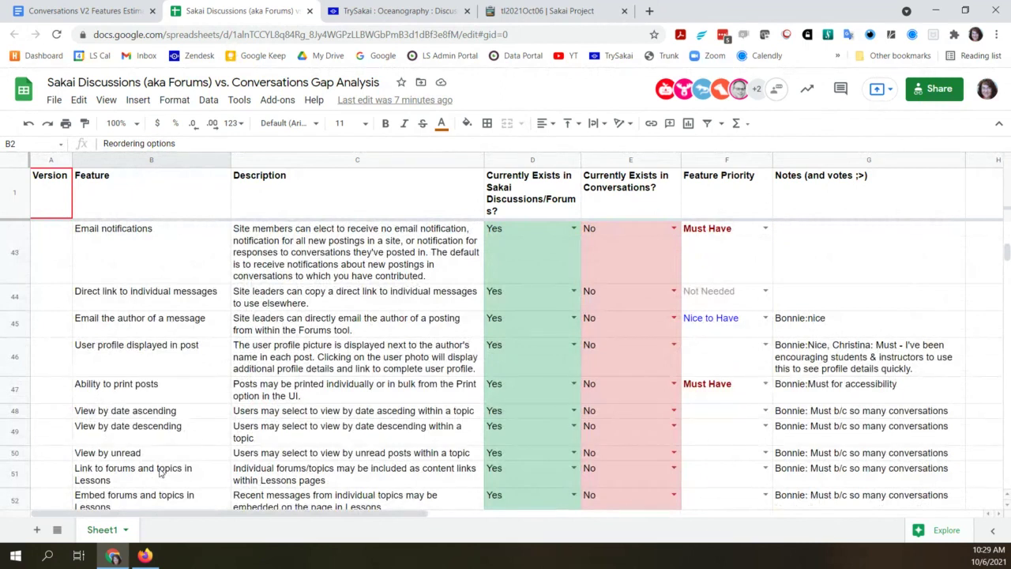
pyautogui.scroll(2, 158, 472)
pyautogui.scroll(8, 159, 472)
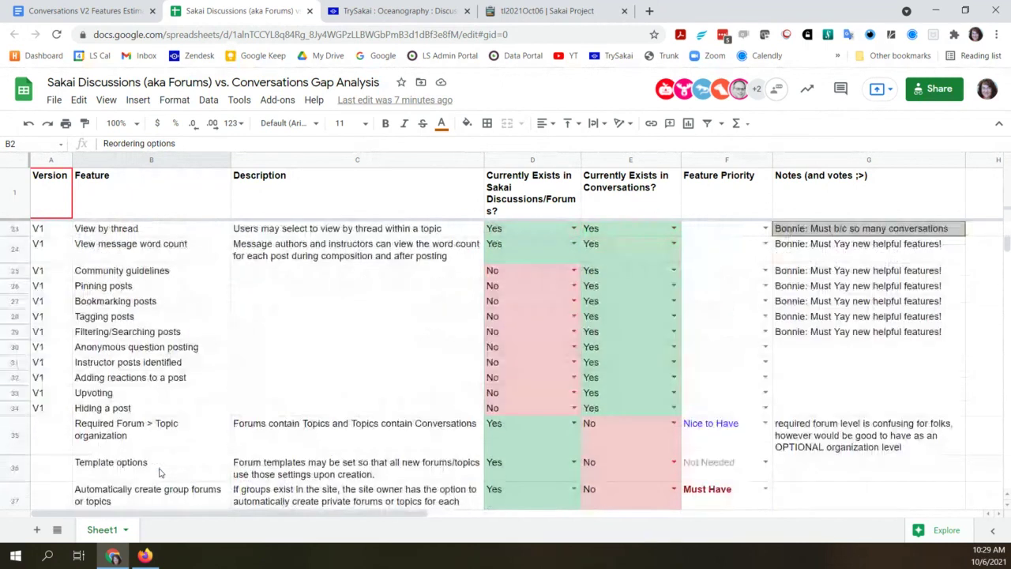
pyautogui.scroll(10, 159, 472)
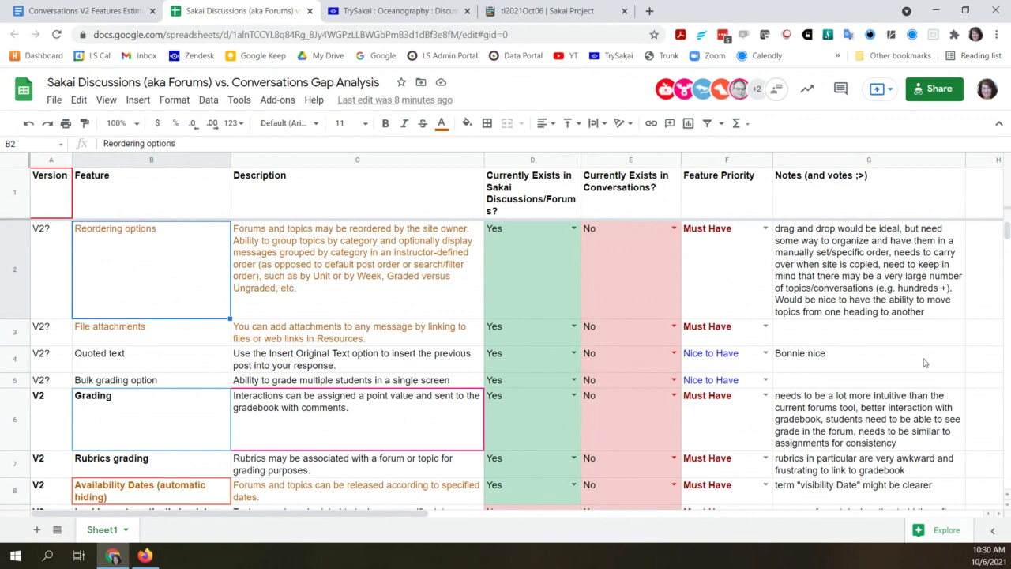
# Step: Enter the File attachments note in G3: "Why is a different button needed outside of the rich text editor? Would rich text editor address this need throughout Sakai."
pyautogui.click(868, 333)
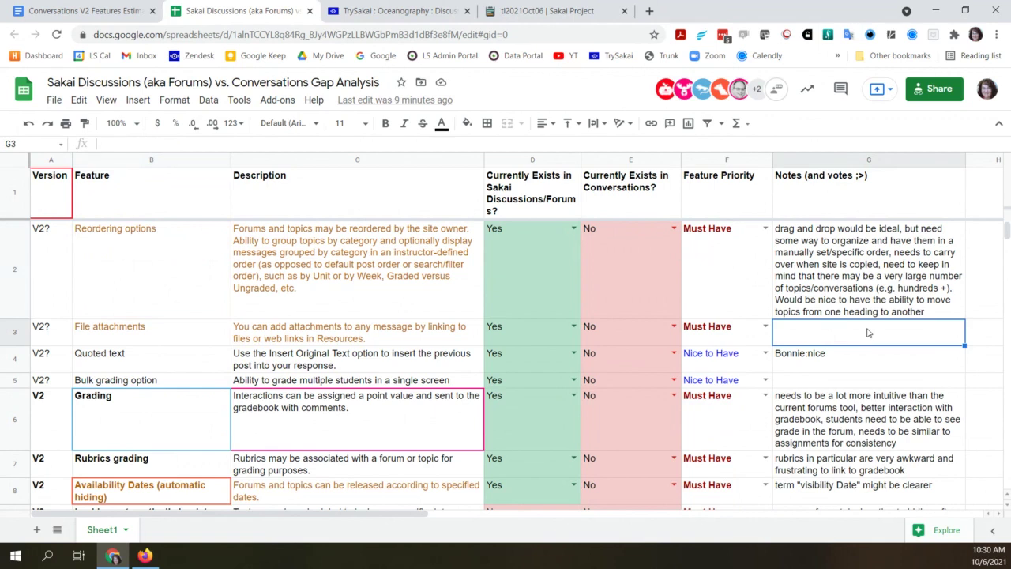
pyautogui.write('Why is a')
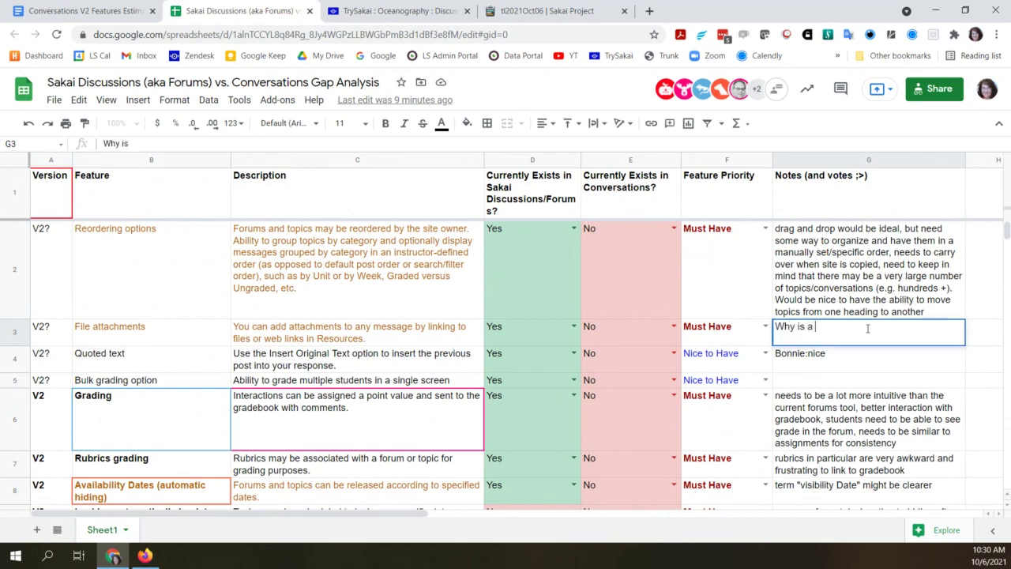
pyautogui.write(' different button ')
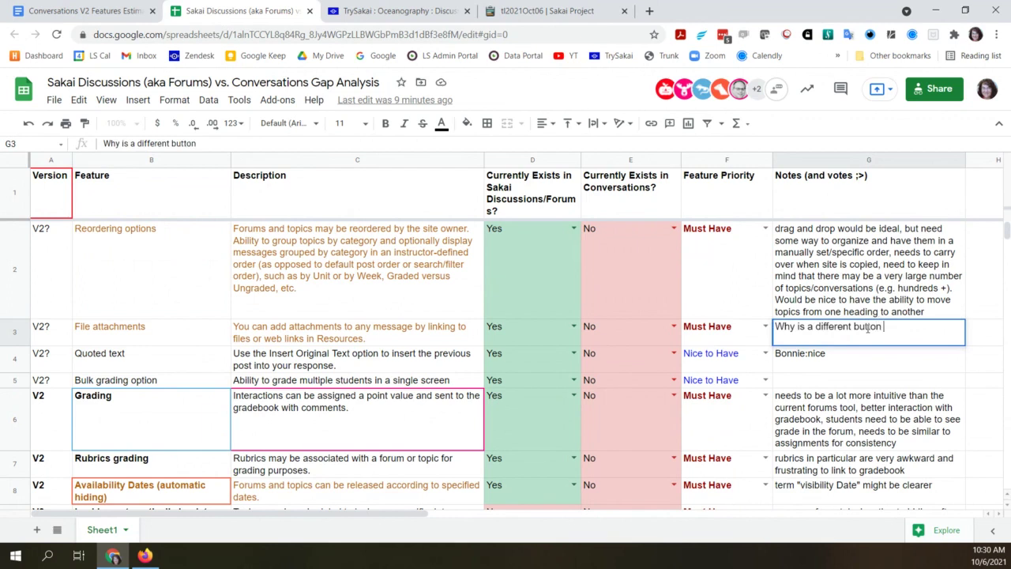
pyautogui.write('needed outside of the')
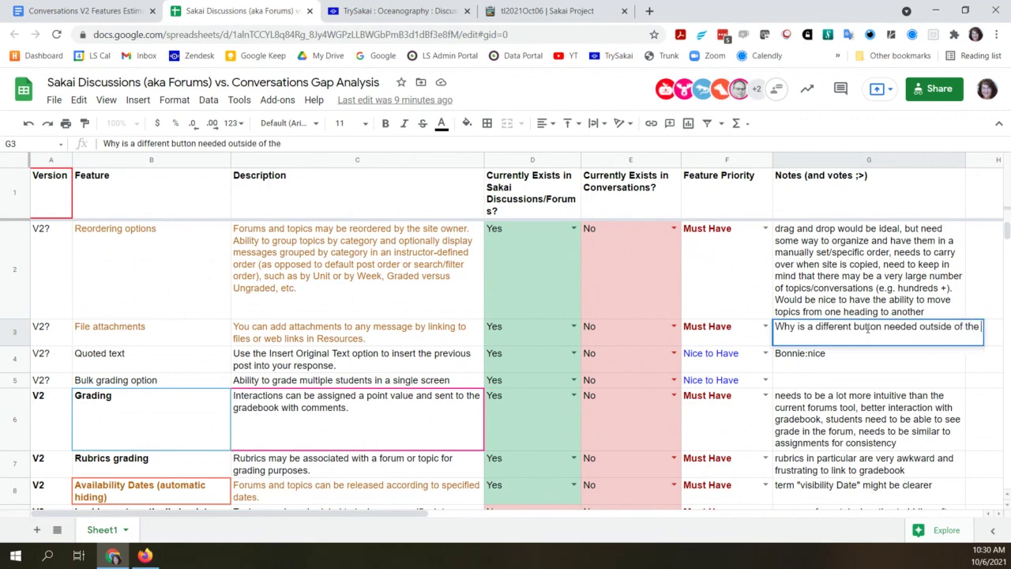
pyautogui.write(' rich text editor')
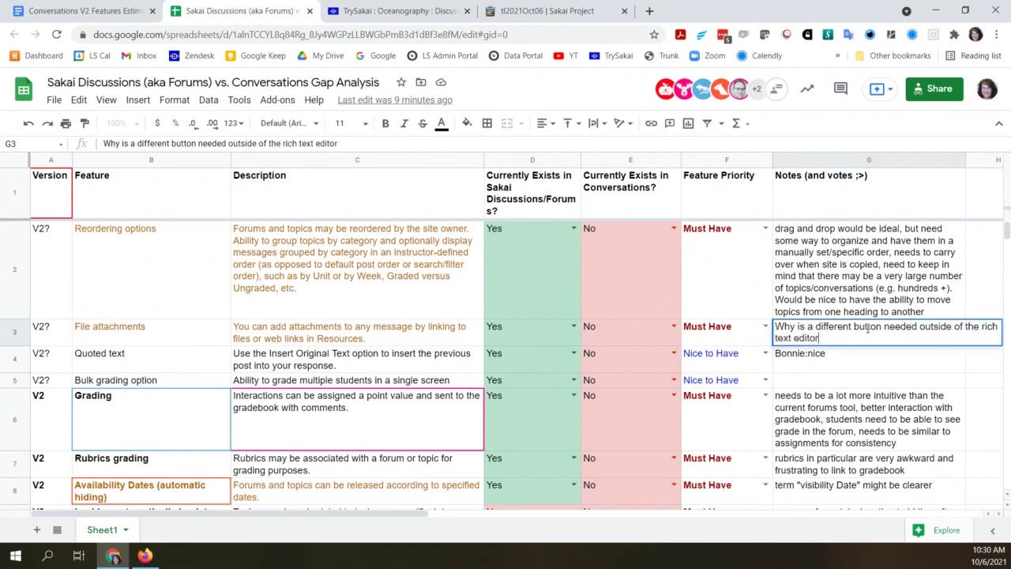
pyautogui.write('? Would ric')
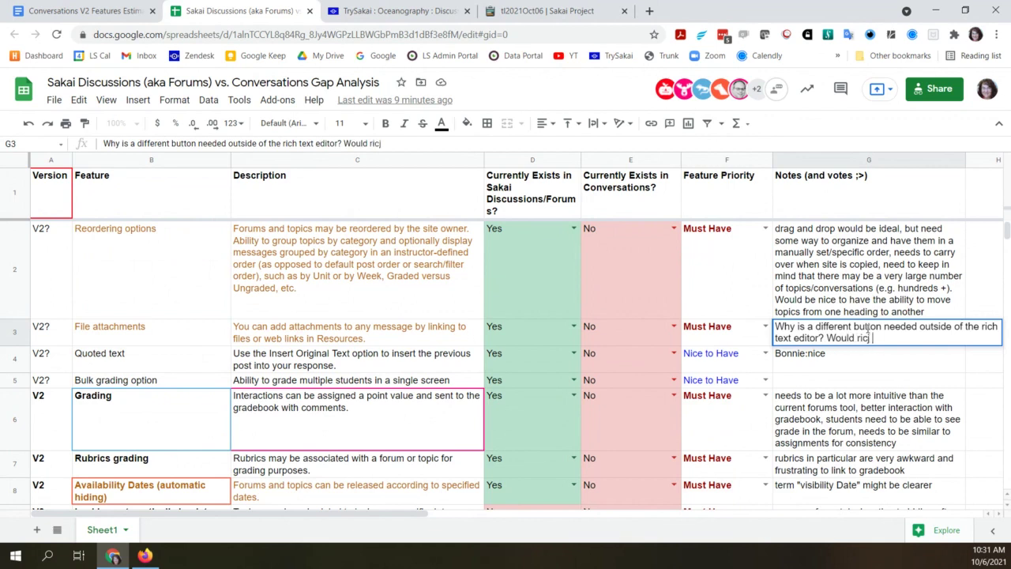
pyautogui.write('h text editor')
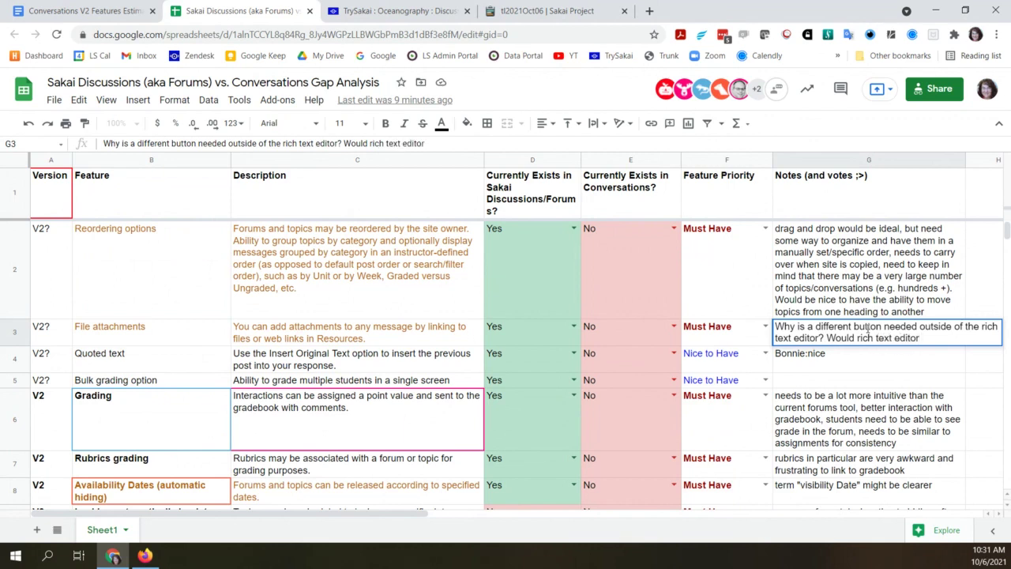
pyautogui.write('address this need')
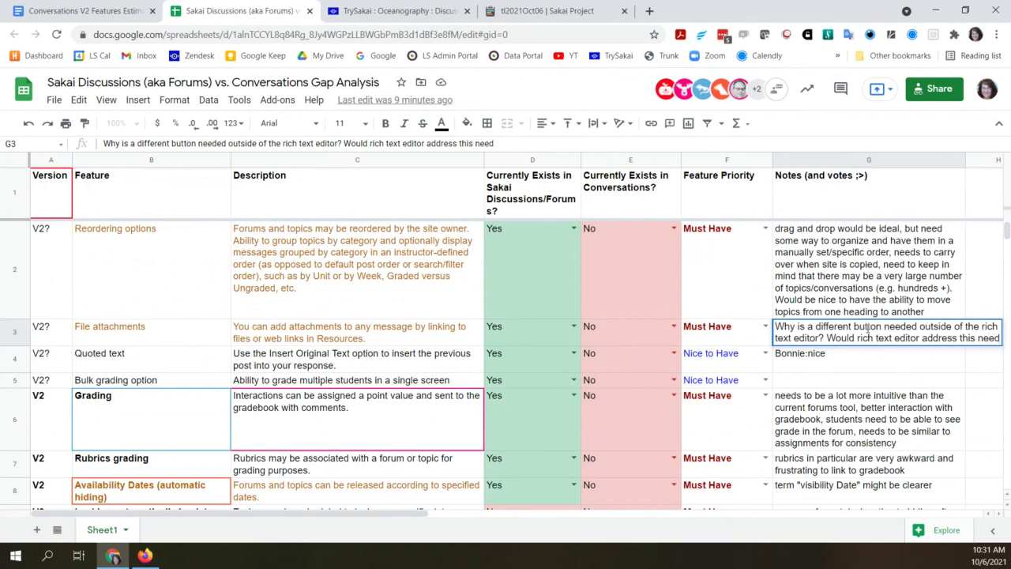
pyautogui.write(' through')
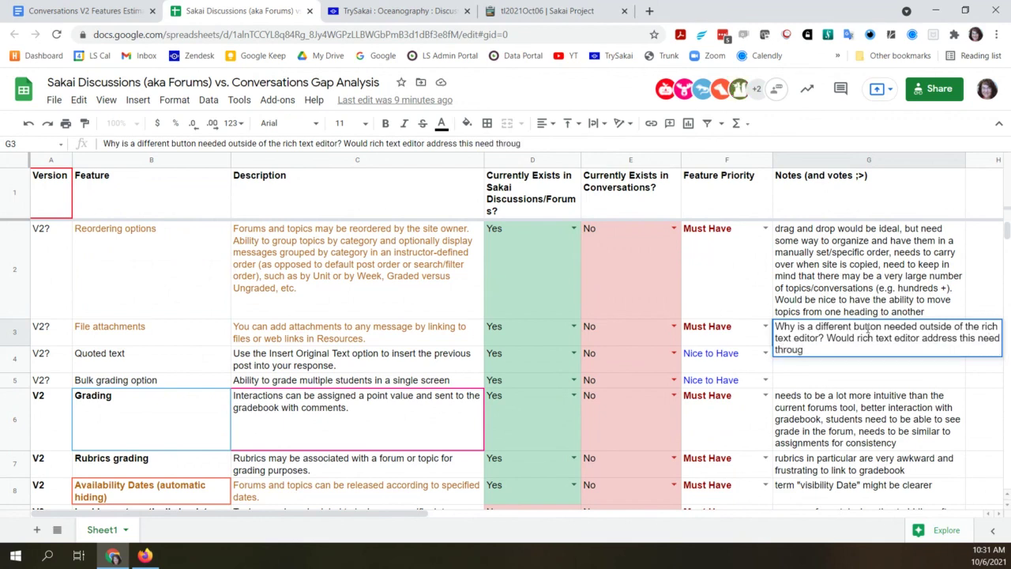
pyautogui.write('out Sakai.')
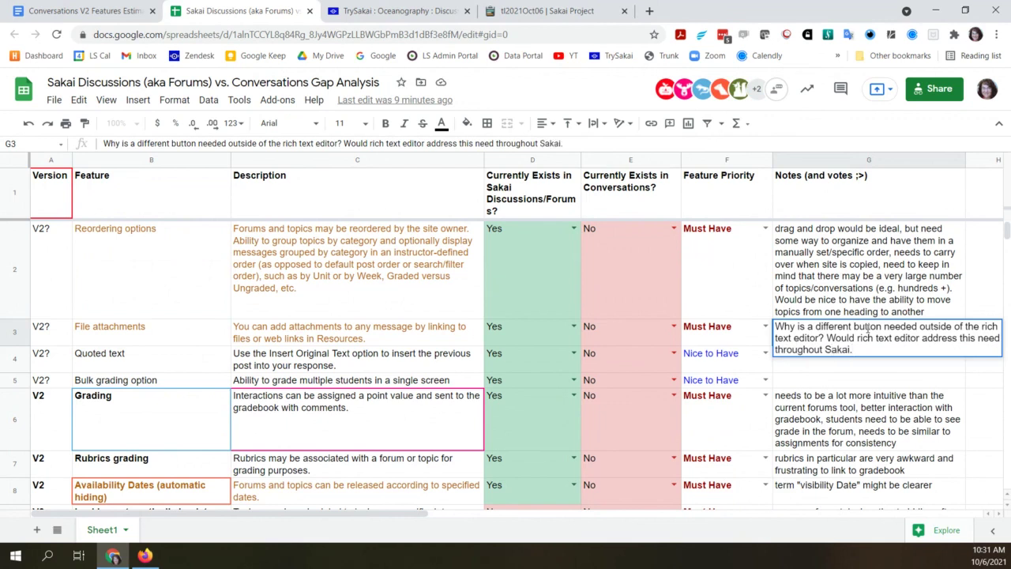
pyautogui.press('Return')
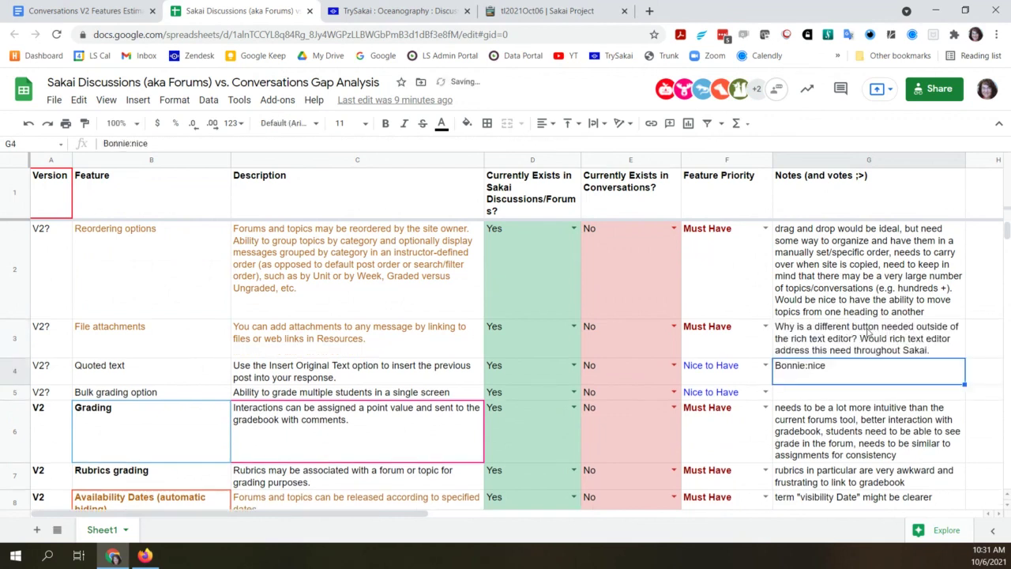
# Step: Append to the File attachments note in G3: "Permissions may be an issue because students usually can't write to the course Resources."
pyautogui.click(868, 331)
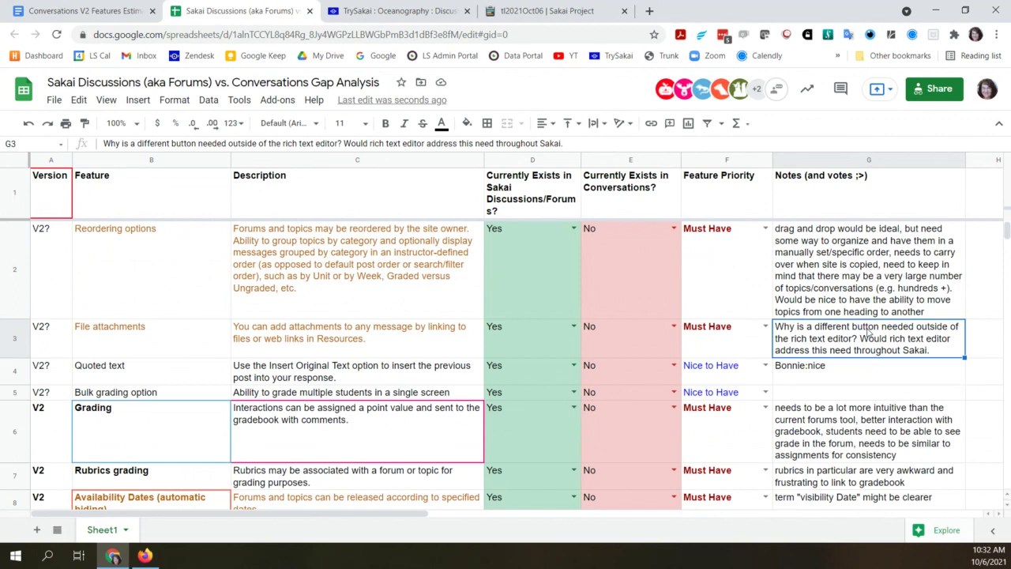
pyautogui.doubleClick(945, 350)
pyautogui.write('P')
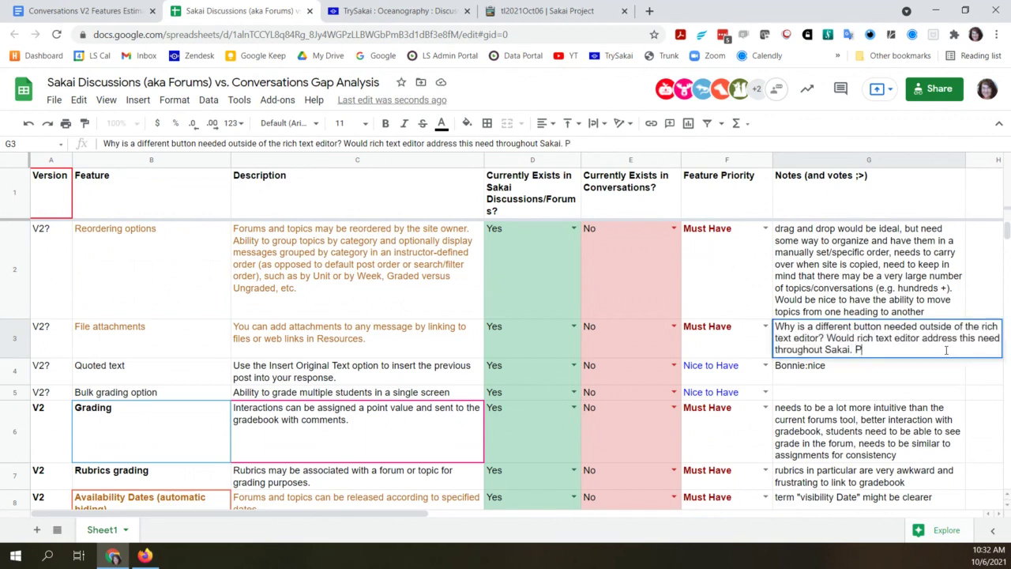
pyautogui.write('ermissions may be anb')
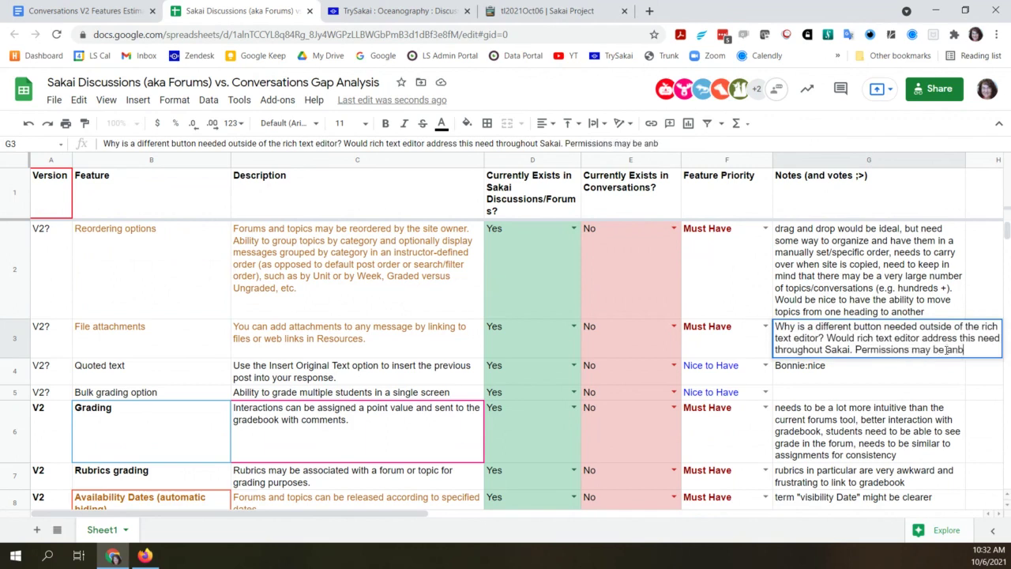
pyautogui.press('BackSpace')
pyautogui.write('issue')
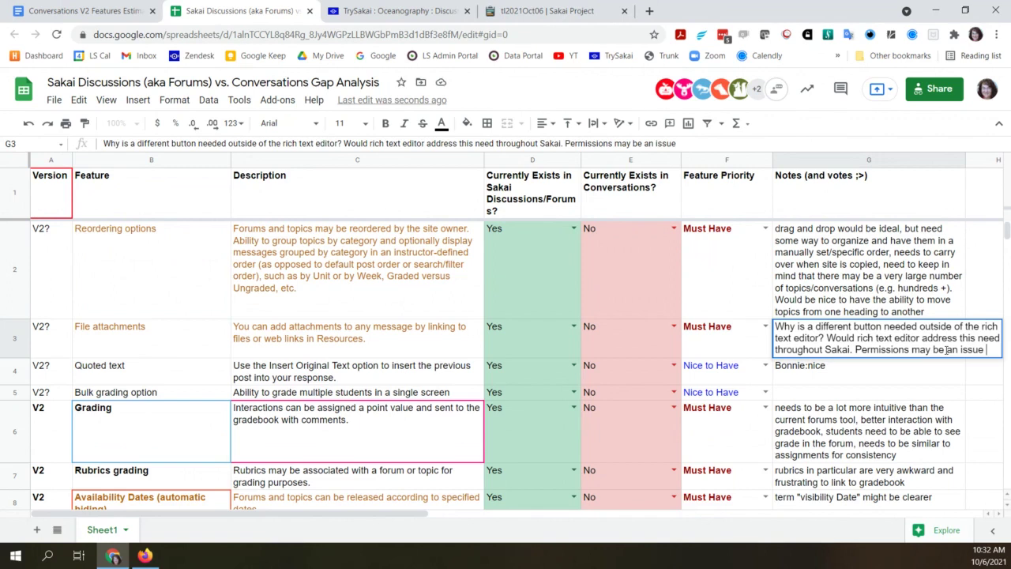
pyautogui.write(' because students')
pyautogui.write('u')
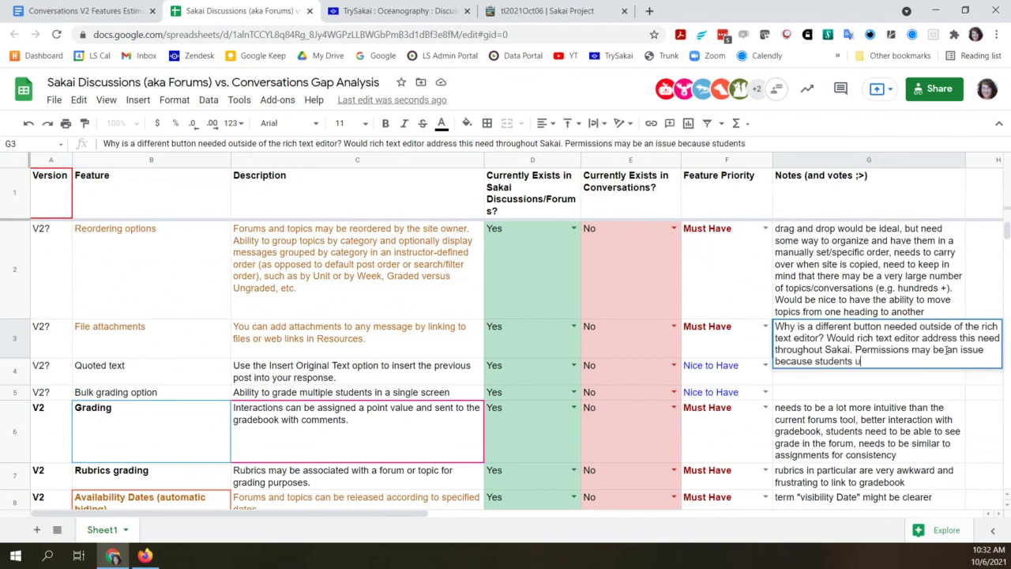
pyautogui.write("sually can't write to the")
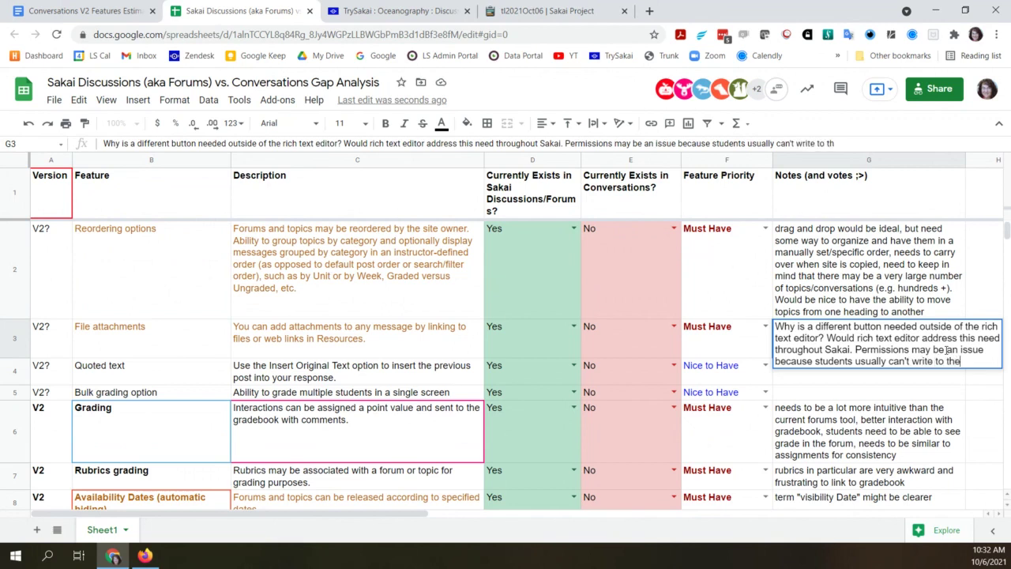
pyautogui.write(' course R')
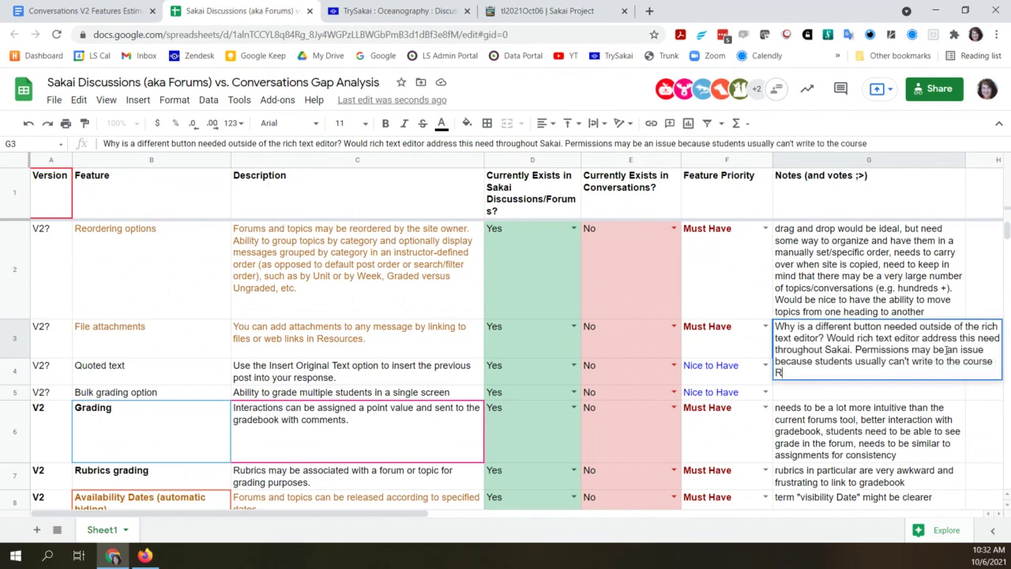
pyautogui.write('esources.')
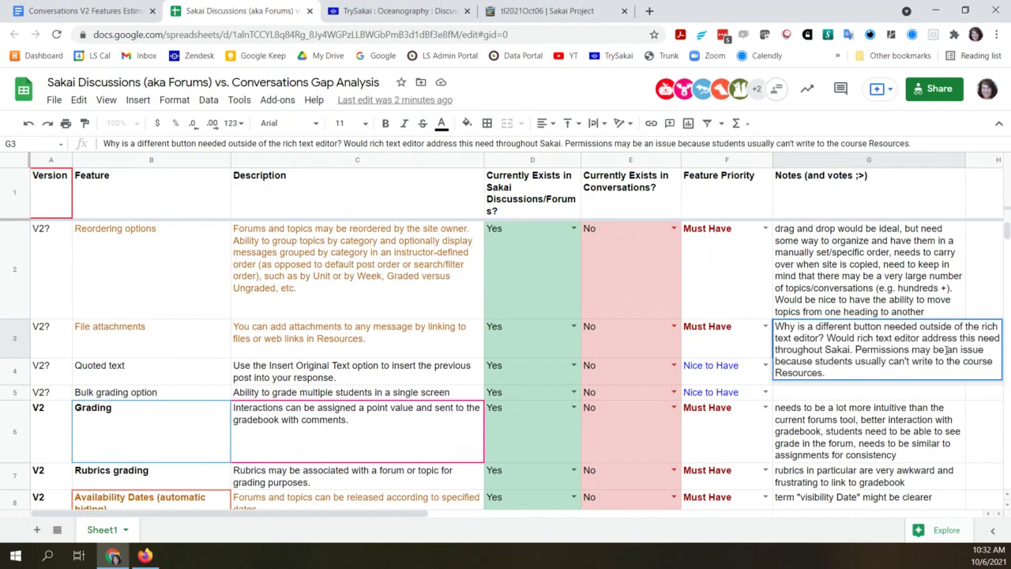
pyautogui.press('Return')
pyautogui.write('Bonnie:nice')
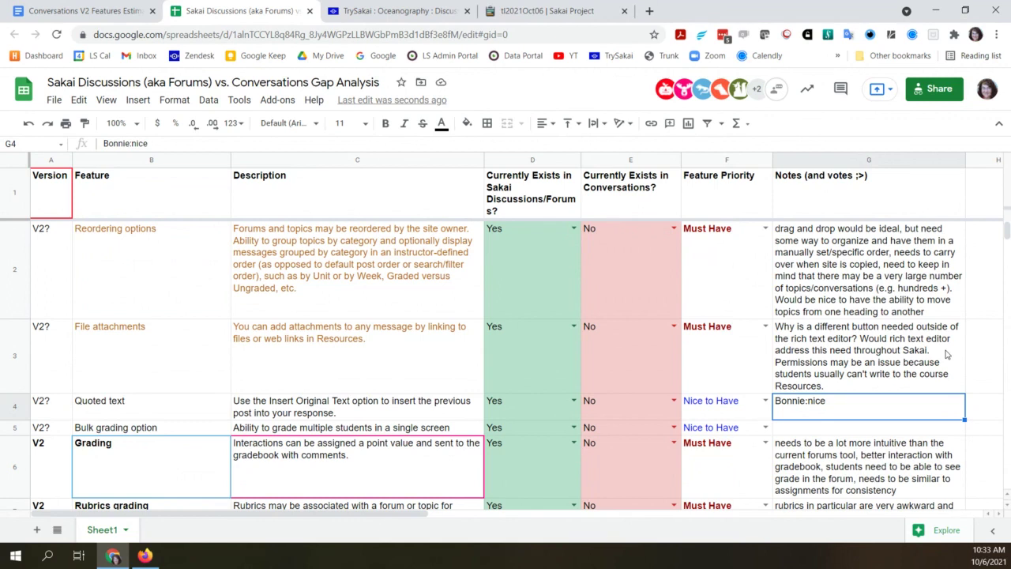
# Step: Insert "Need to surface the file attachment feature in toolbar." before the Permissions sentence of the File attachments note in G3
pyautogui.click(947, 355)
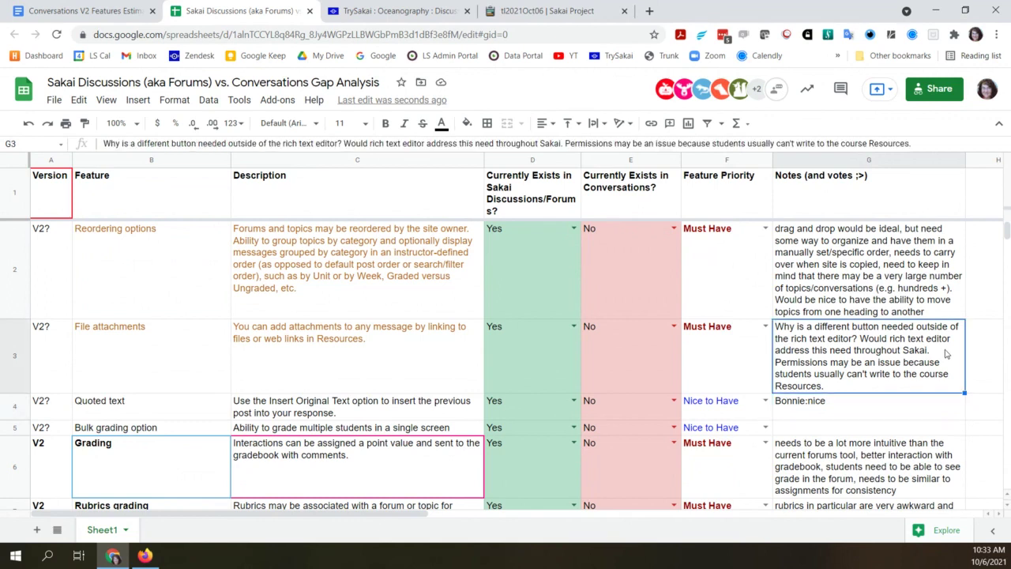
pyautogui.doubleClick(947, 355)
pyautogui.click(855, 349)
pyautogui.write('Ne')
pyautogui.write('ed to ')
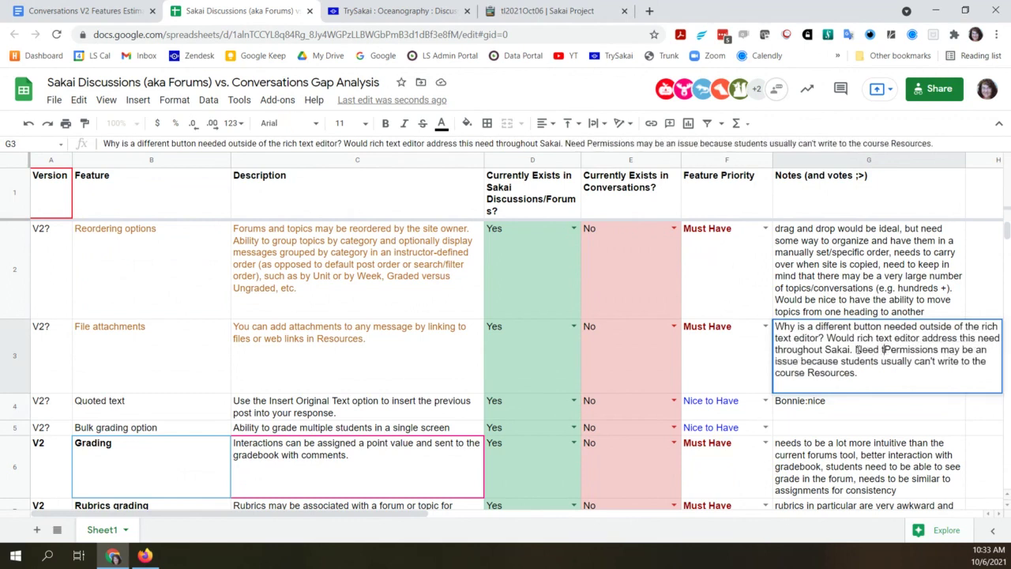
pyautogui.write('surface th')
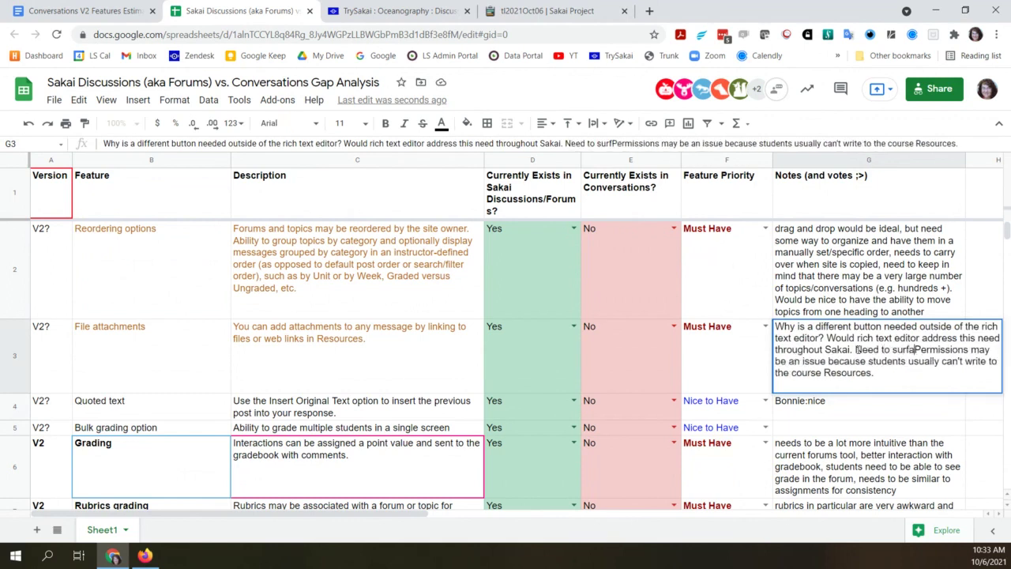
pyautogui.write('e file attachment ')
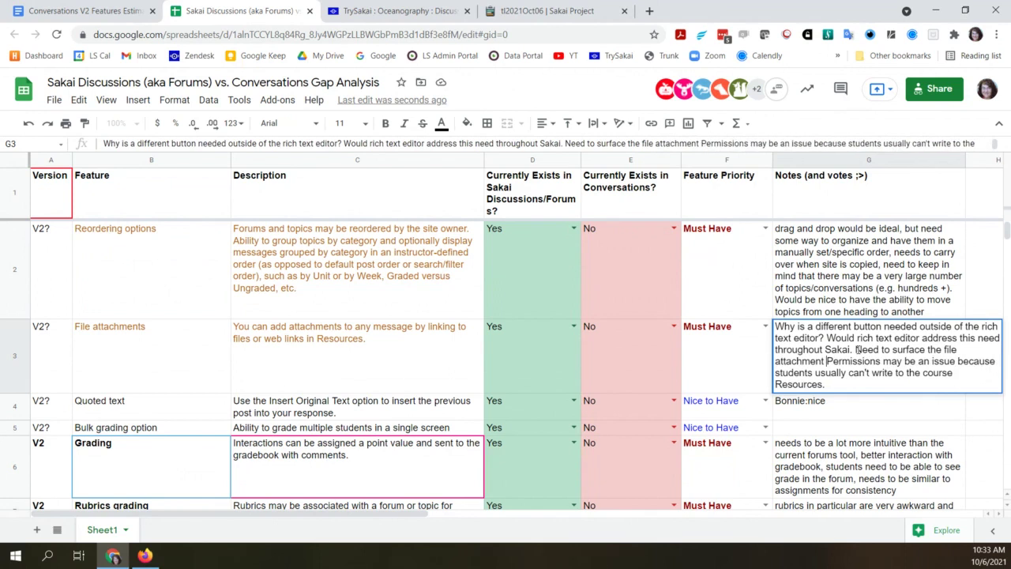
pyautogui.write('feature ')
pyautogui.write('in toolbar')
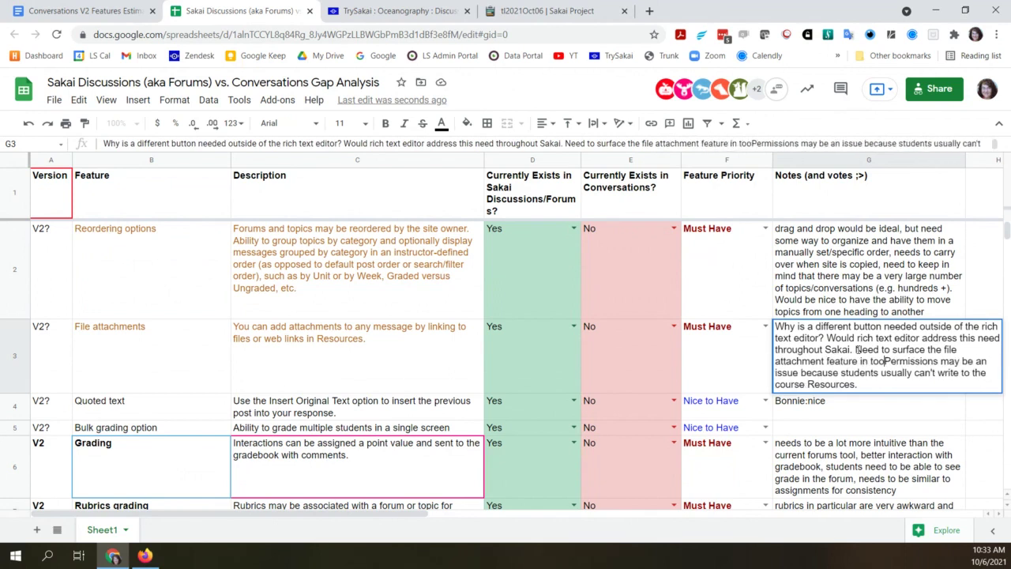
pyautogui.write('.')
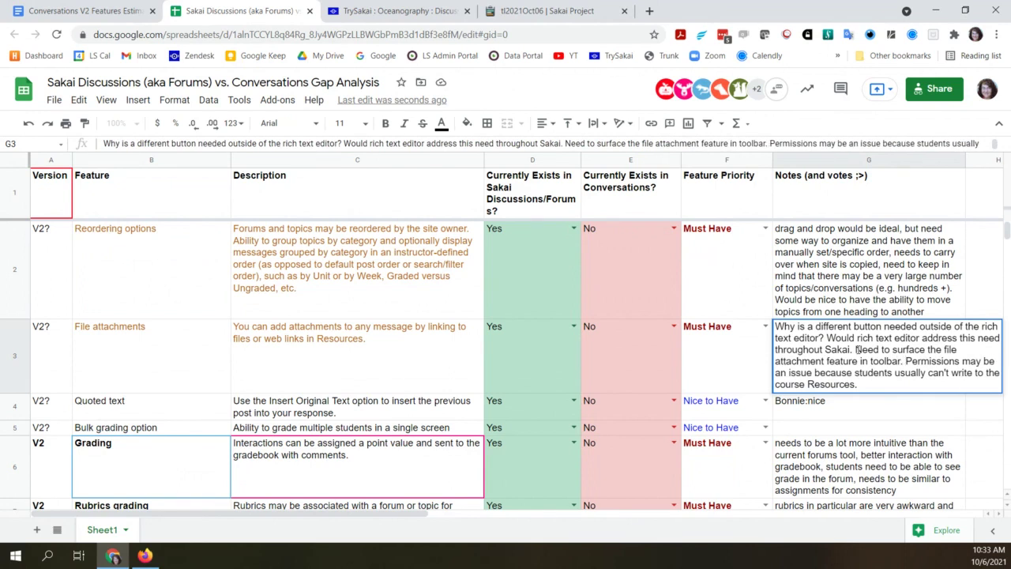
pyautogui.press('Return')
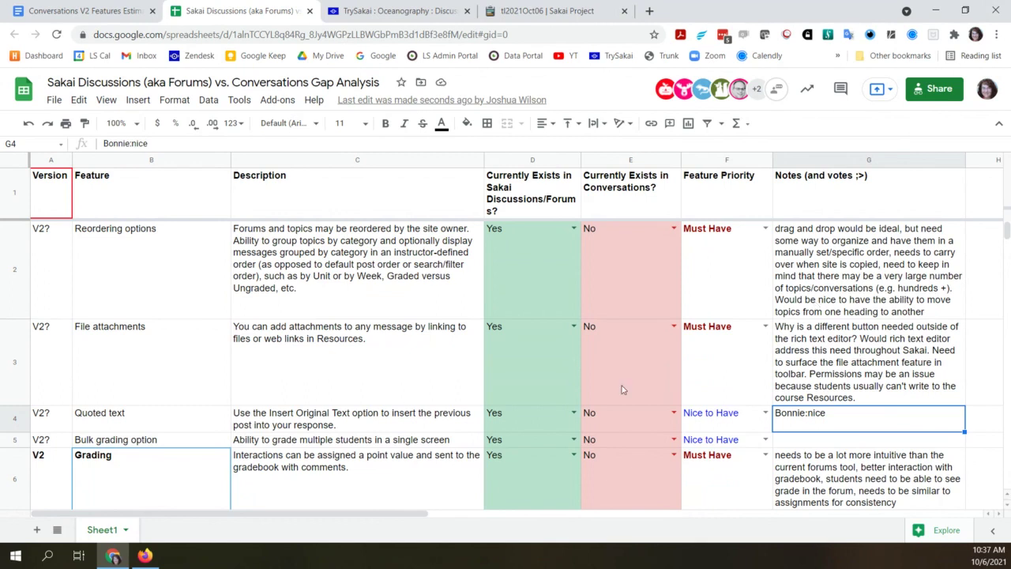
# Step: Switch to the Oceanography Discussions site in TrySakai and examine the grading page of the Introductions topic
pyautogui.click(385, 9)
pyautogui.click(494, 320)
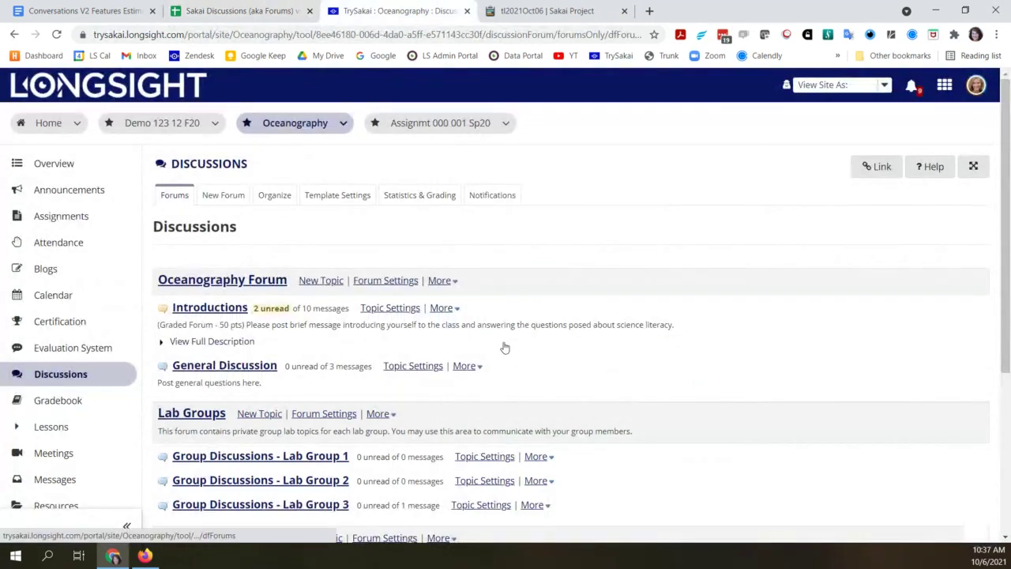
pyautogui.click(457, 310)
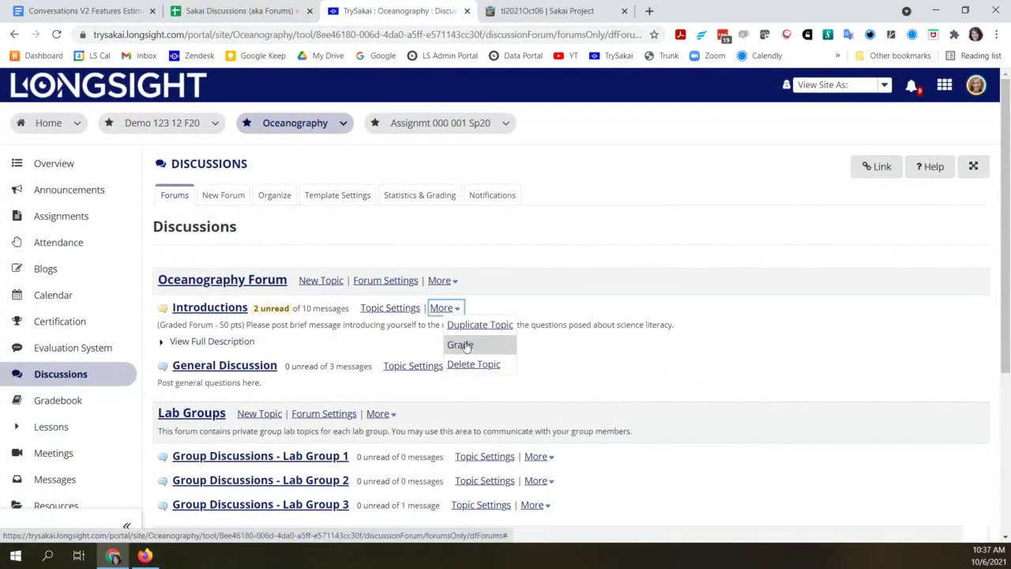
pyautogui.click(463, 344)
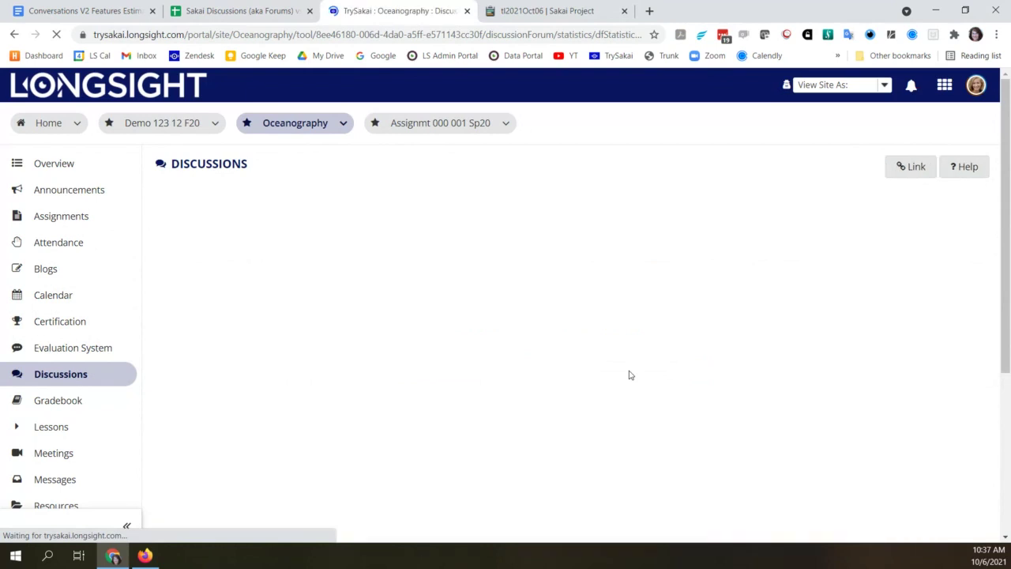
pyautogui.scroll(-3, 630, 375)
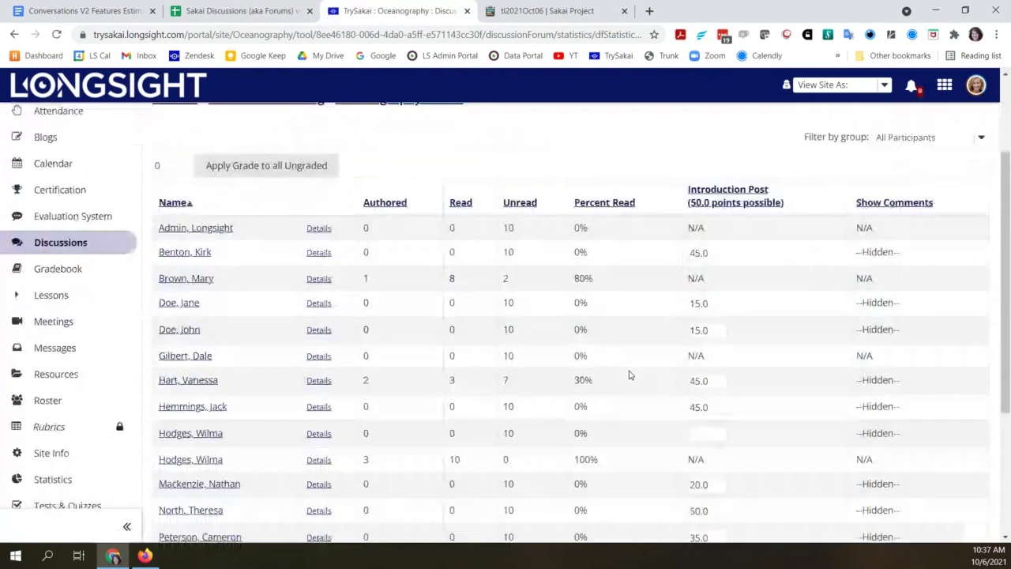
pyautogui.scroll(-2, 629, 374)
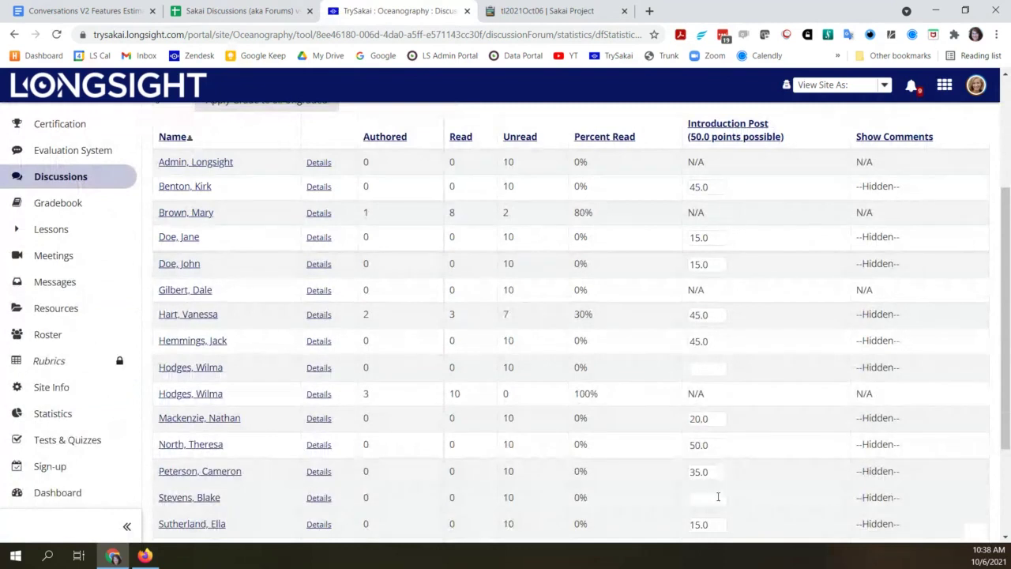
# Step: View the second-listed participant's message details for the Introductions topic and return to the grading list
pyautogui.click(324, 191)
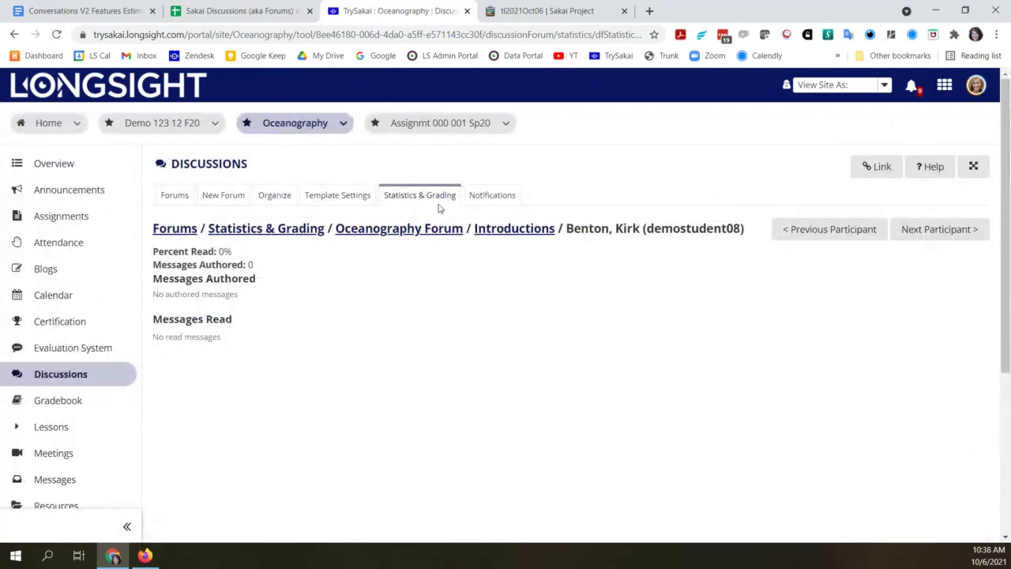
pyautogui.click(14, 34)
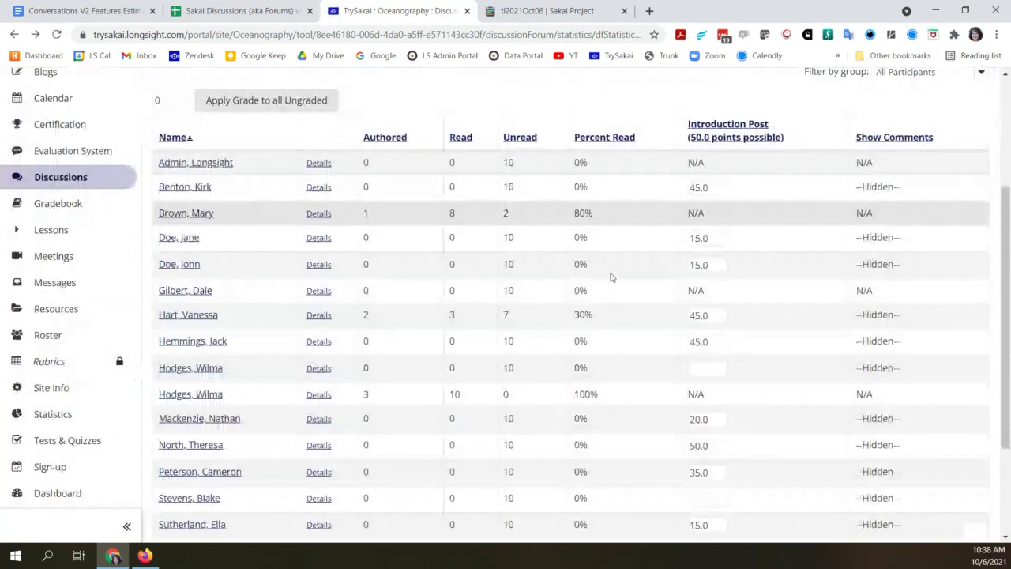
pyautogui.scroll(2, 678, 170)
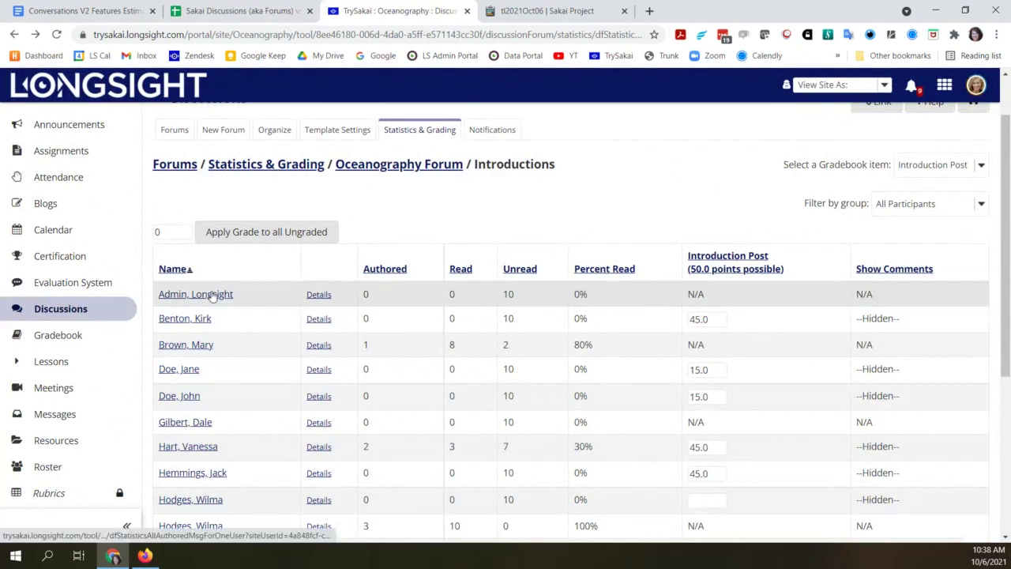
# Step: Open the My Introduction conversation in the Introductions topic and examine the per-message grading options
pyautogui.click(100, 311)
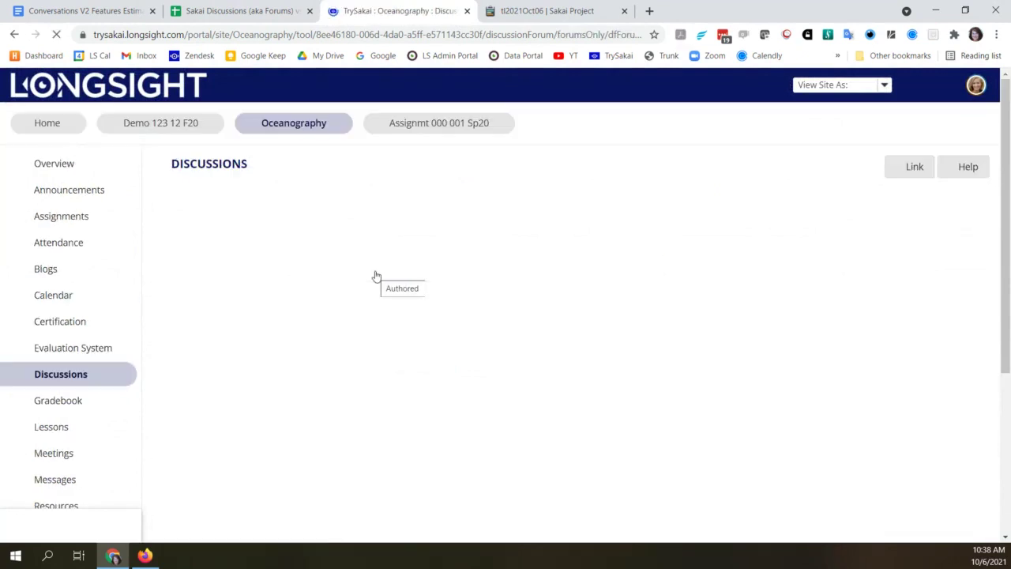
pyautogui.click(231, 310)
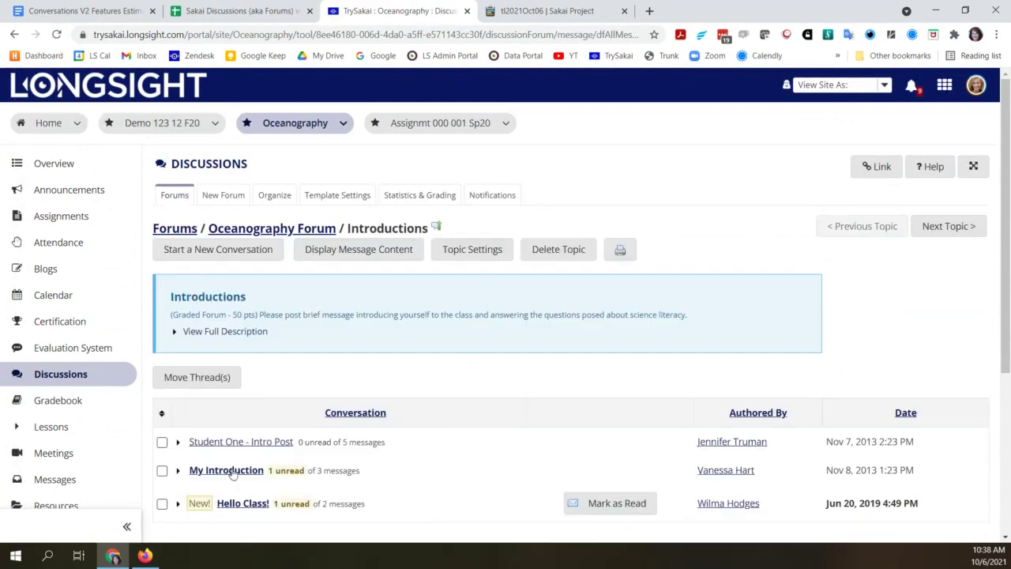
pyautogui.click(231, 471)
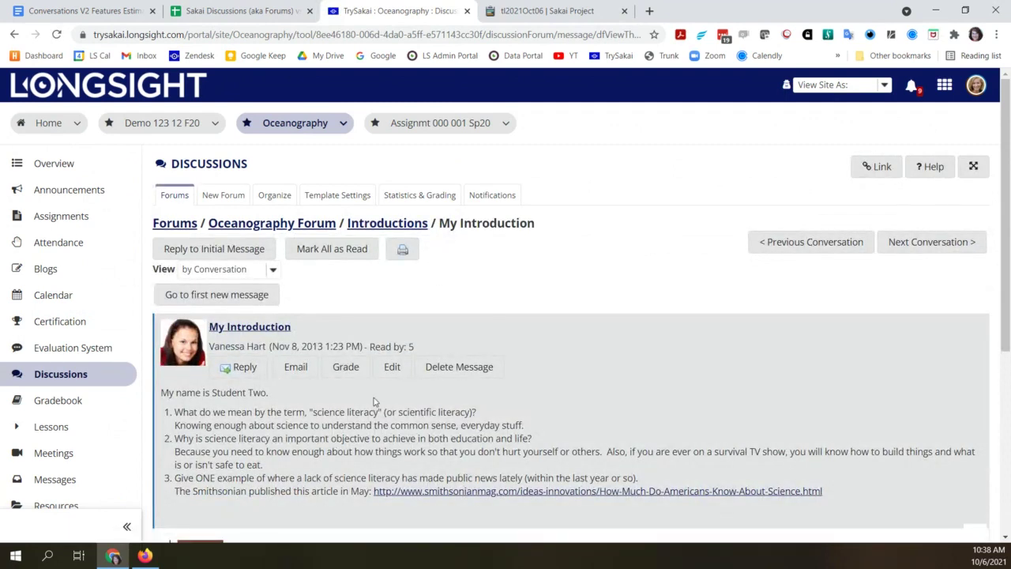
pyautogui.scroll(-1, 375, 402)
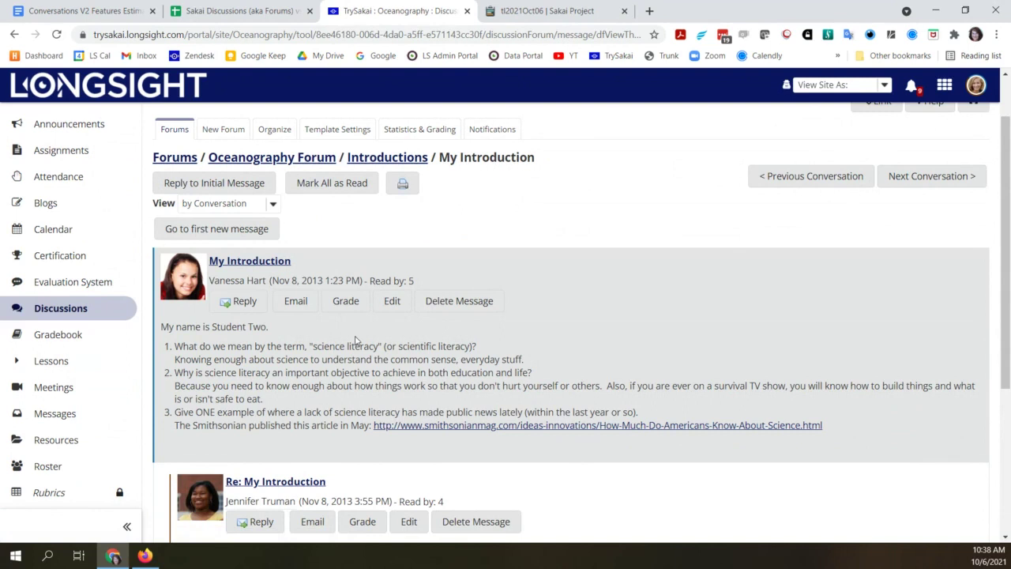
pyautogui.scroll(1, 355, 340)
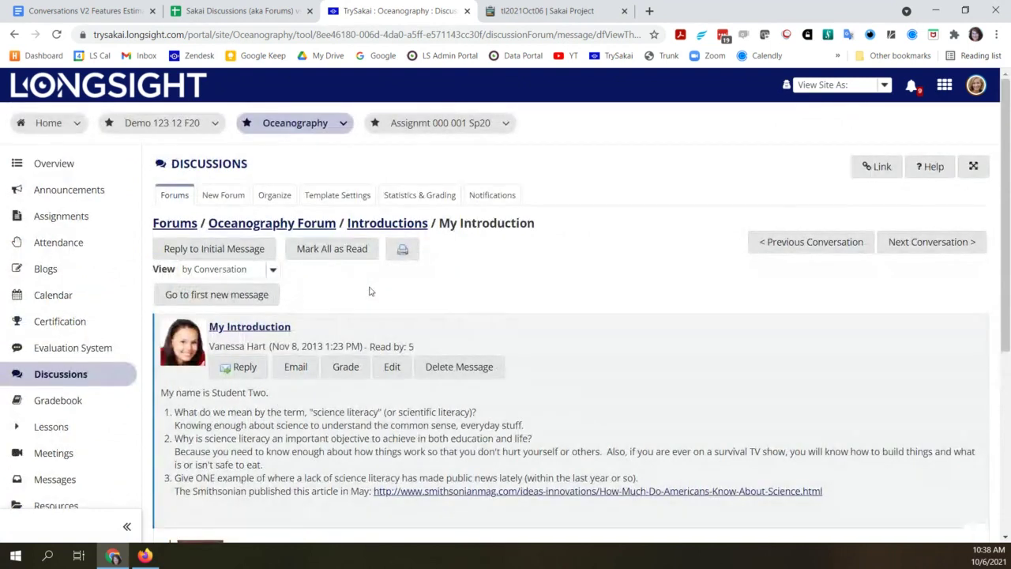
# Step: Show Statistics & Grading by Topic and examine the grading list of the topic WOP2: Global Warming; the Gulf Stream and Northern Europe
pyautogui.click(418, 195)
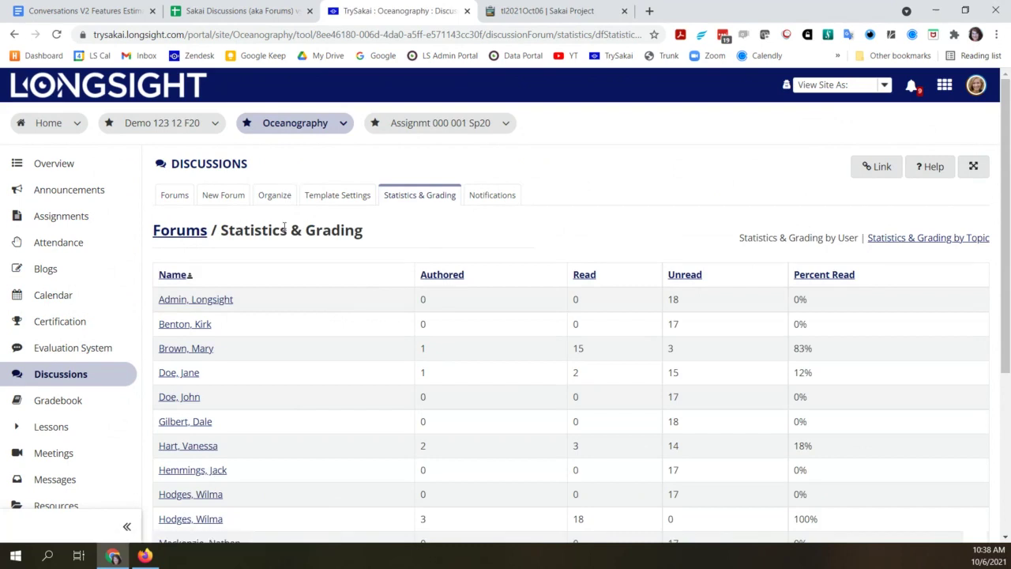
pyautogui.click(905, 240)
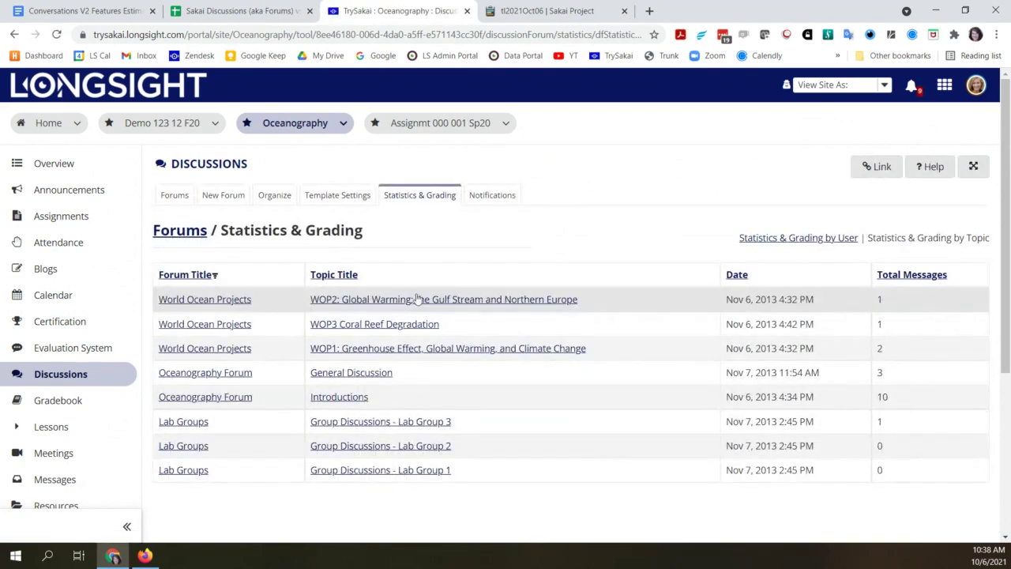
pyautogui.click(417, 299)
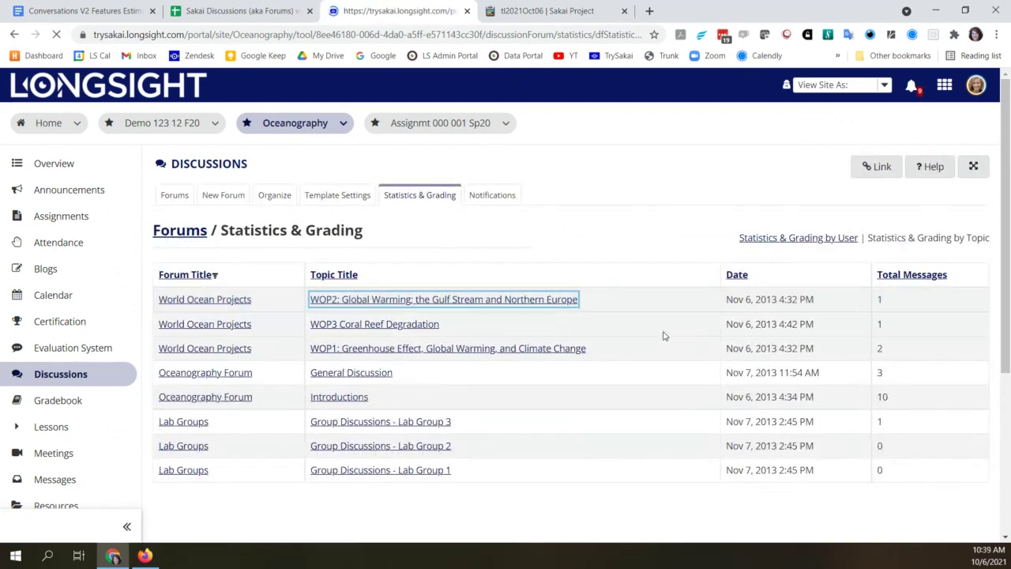
pyautogui.scroll(-3, 664, 335)
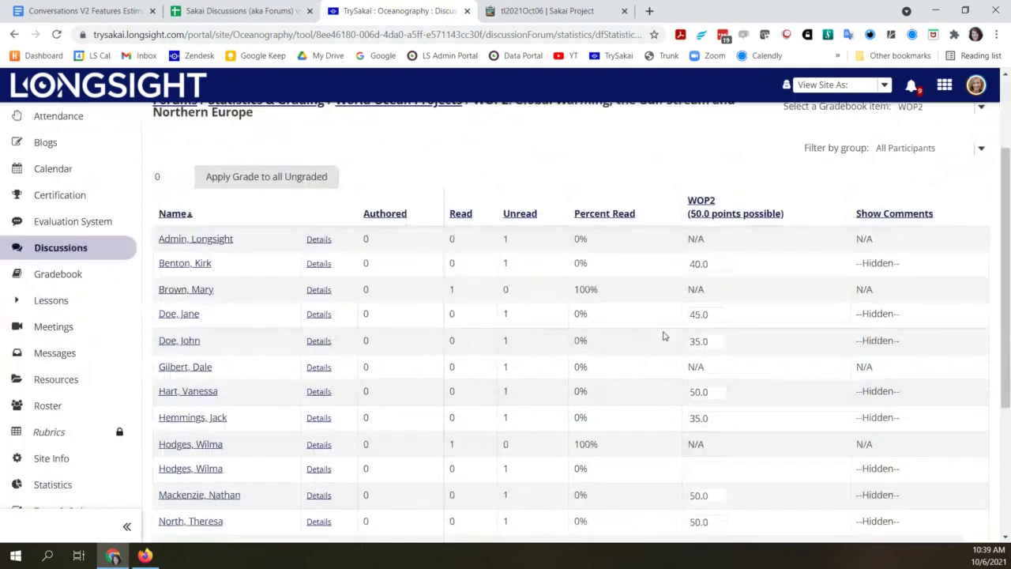
pyautogui.scroll(-2, 663, 336)
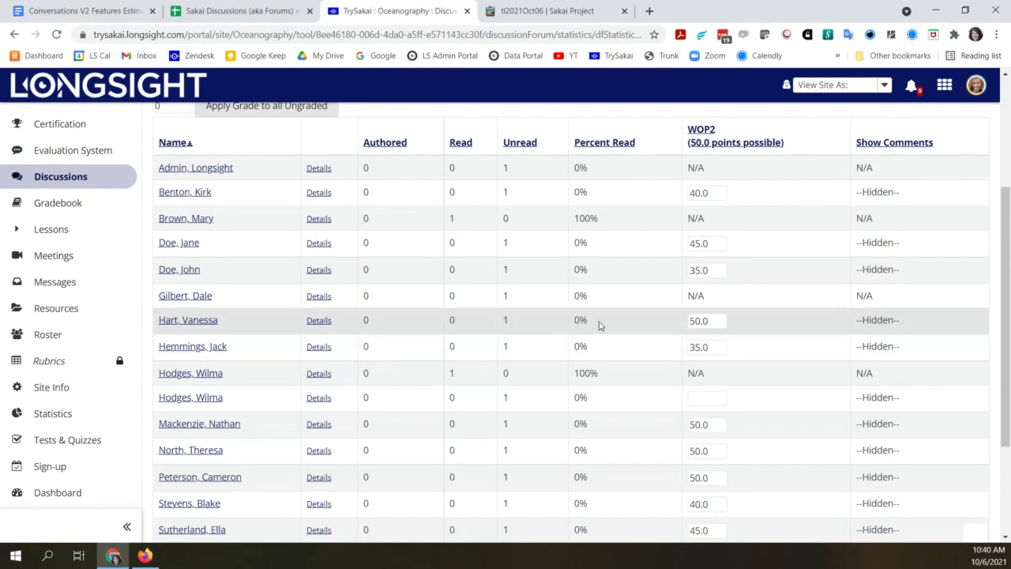
pyautogui.scroll(3, 599, 325)
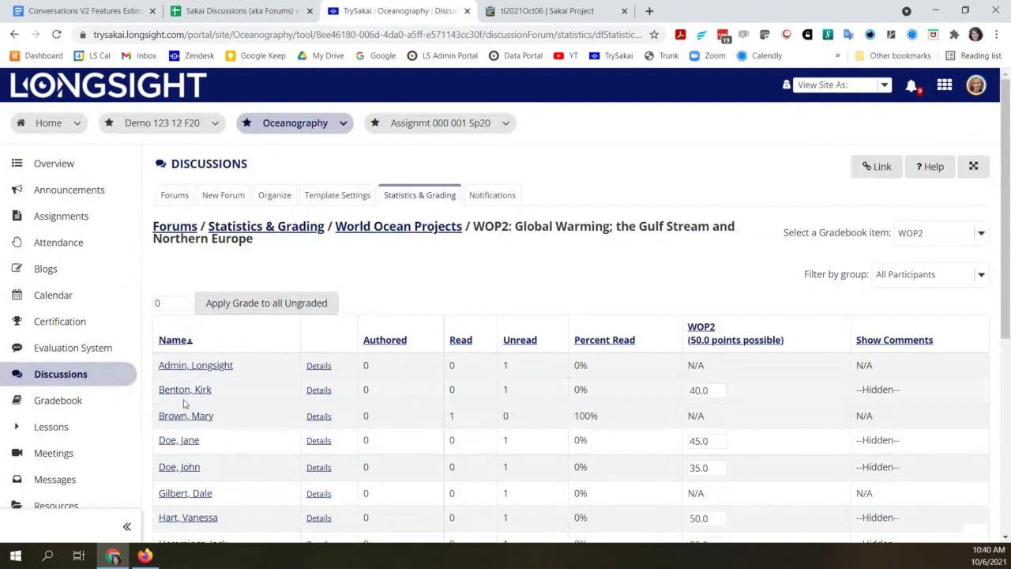
# Step: View the full text of the message authored by the participant with one post in the WOP2 grading list and return to the list
pyautogui.scroll(-4, 183, 453)
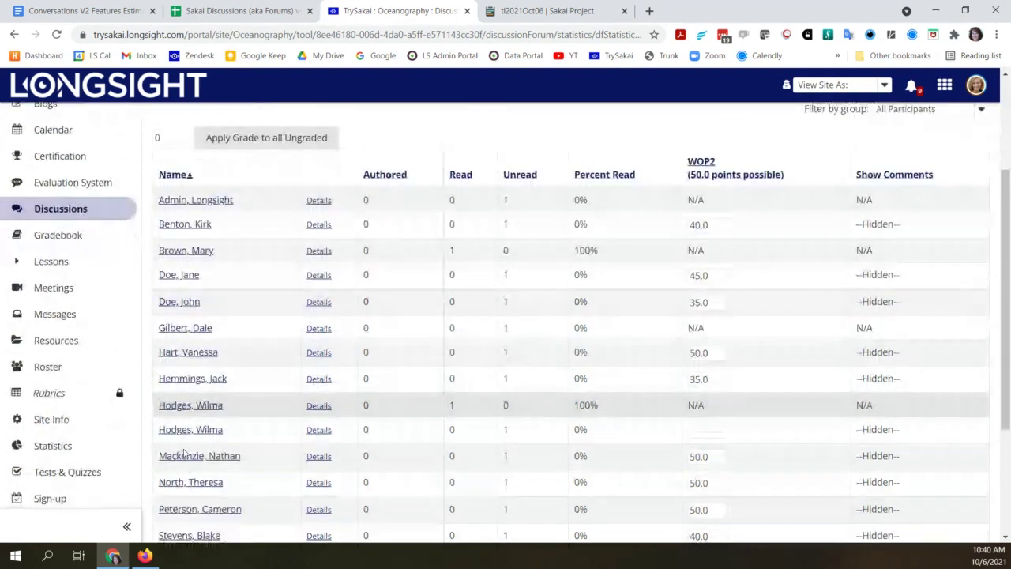
pyautogui.click(207, 490)
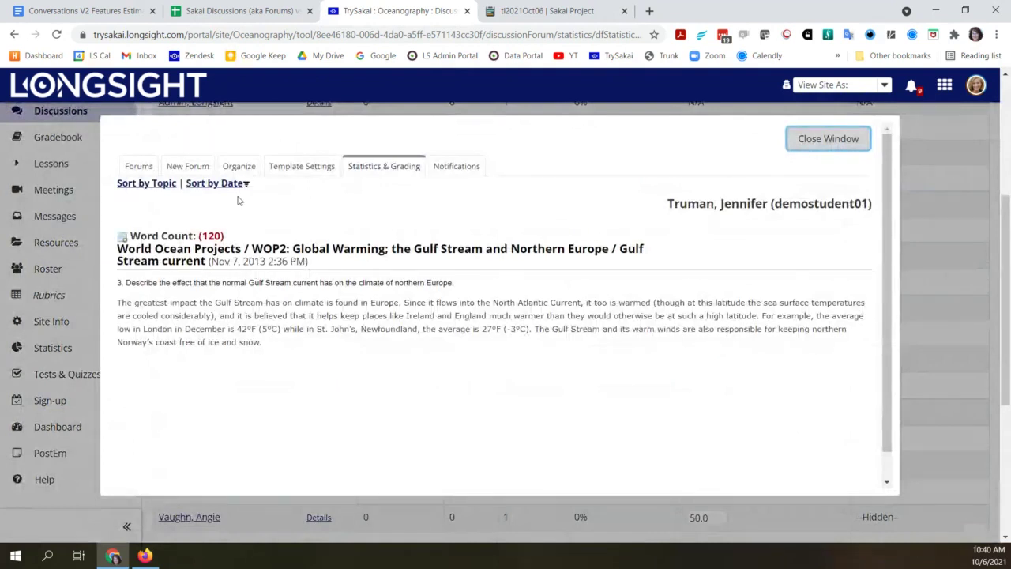
pyautogui.click(847, 140)
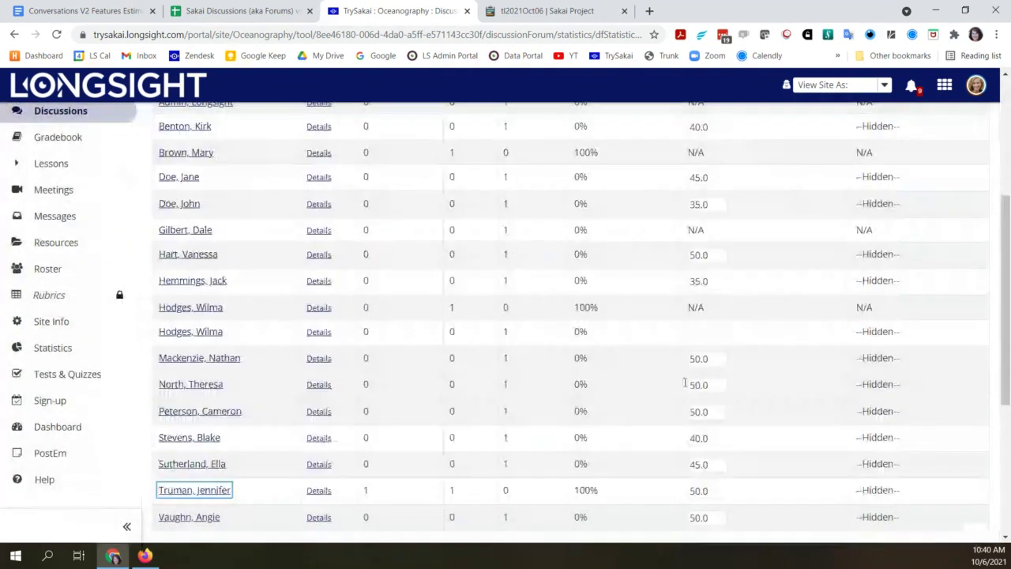
# Step: Open the same participant's WOP2 details and examine the Gulf Stream current message displayed in its conversation
pyautogui.click(313, 496)
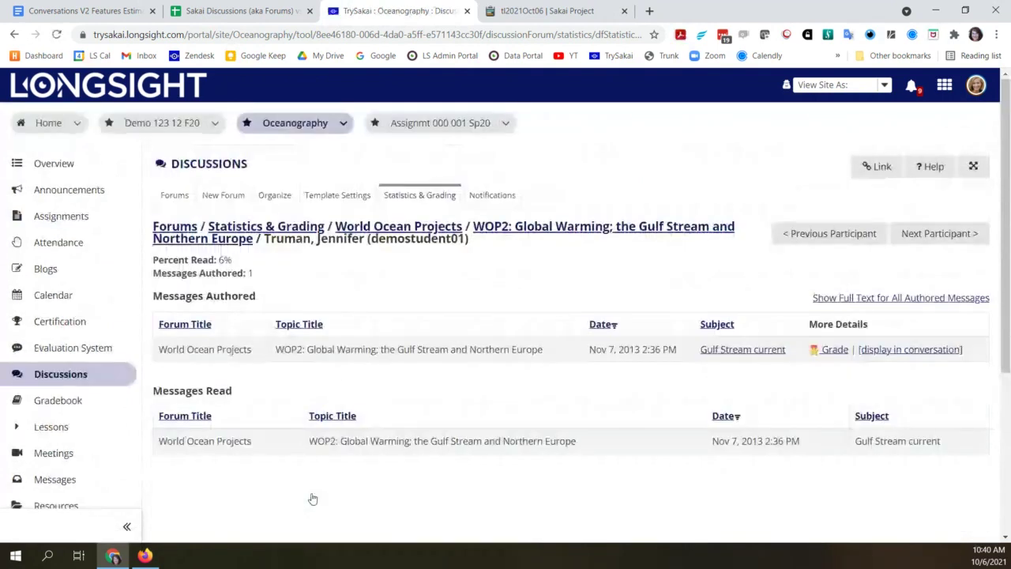
pyautogui.click(923, 350)
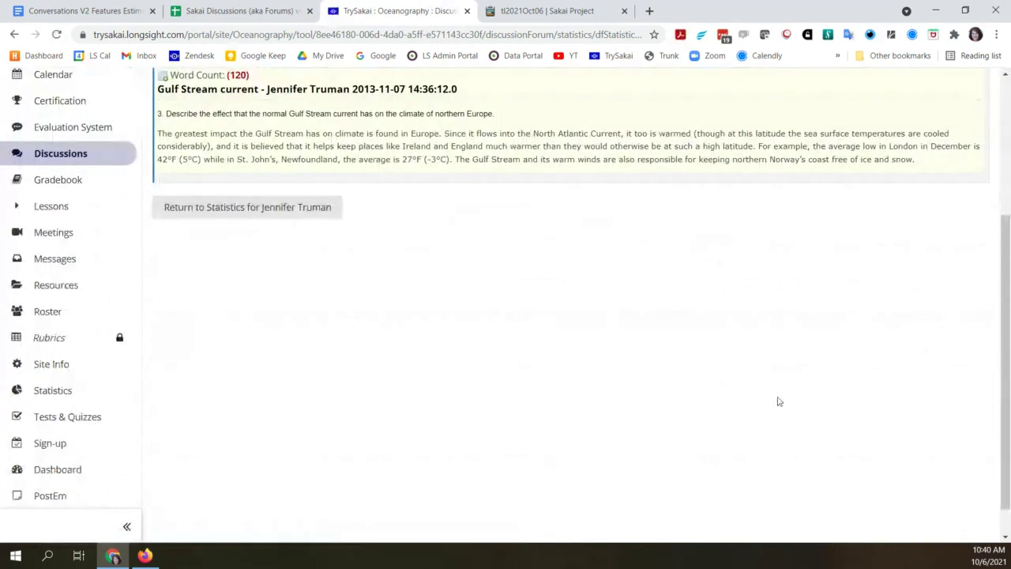
pyautogui.scroll(-2, 766, 398)
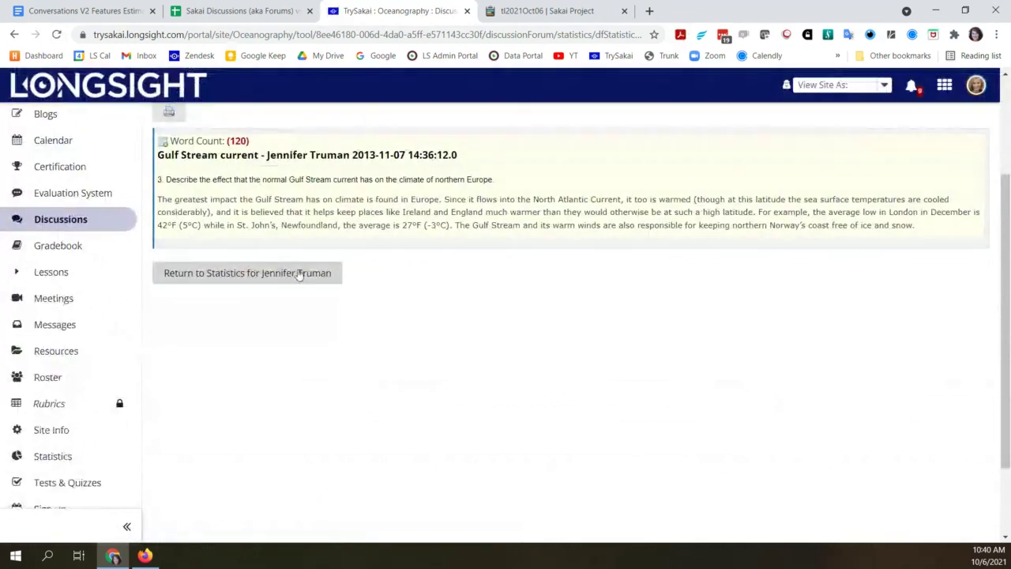
pyautogui.scroll(1, 352, 271)
pyautogui.scroll(1, 268, 189)
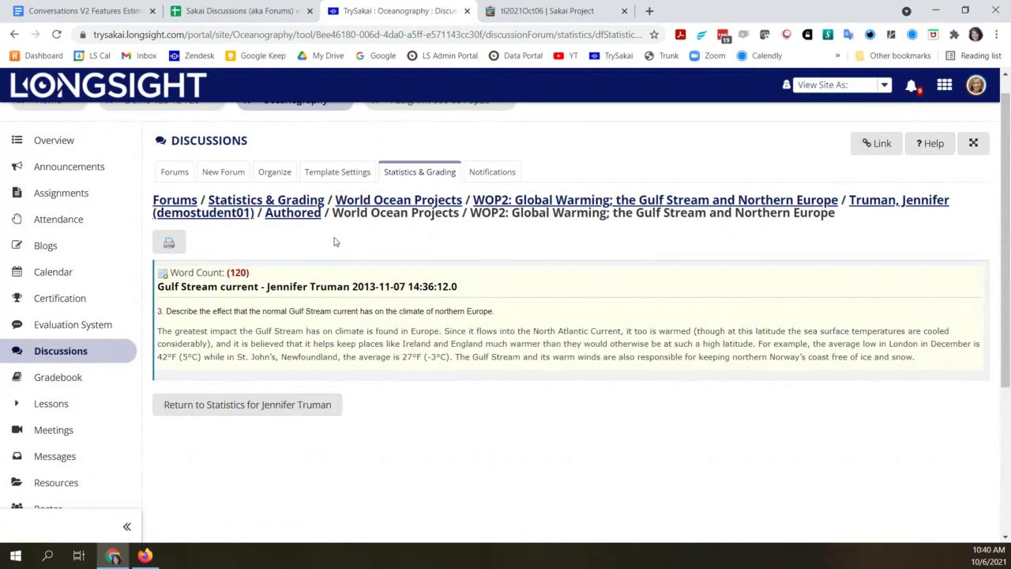
pyautogui.scroll(1, 353, 240)
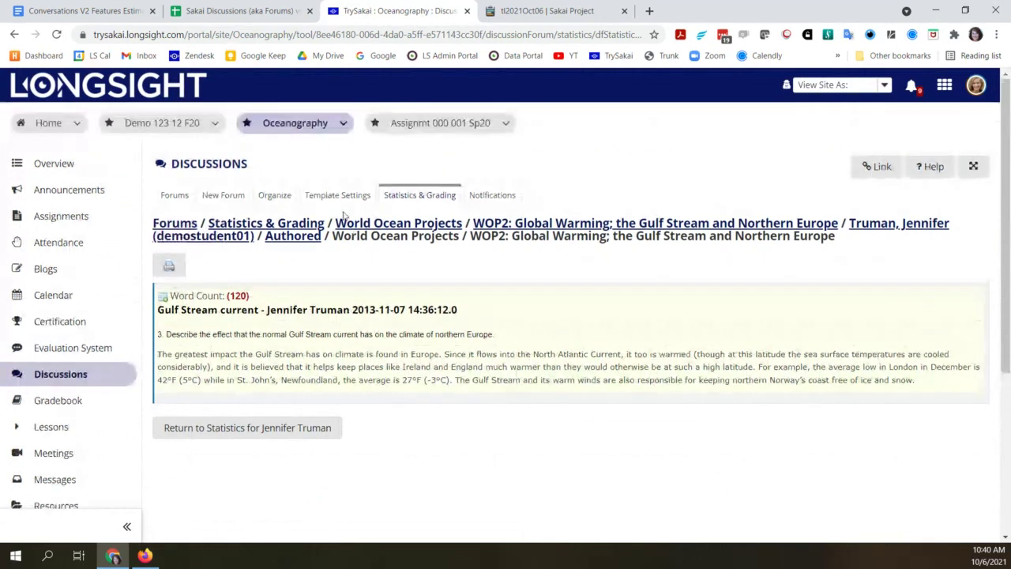
# Step: Return to the main forum list of the Oceanography Discussions tool and switch to the gap analysis spreadsheet
pyautogui.click(330, 124)
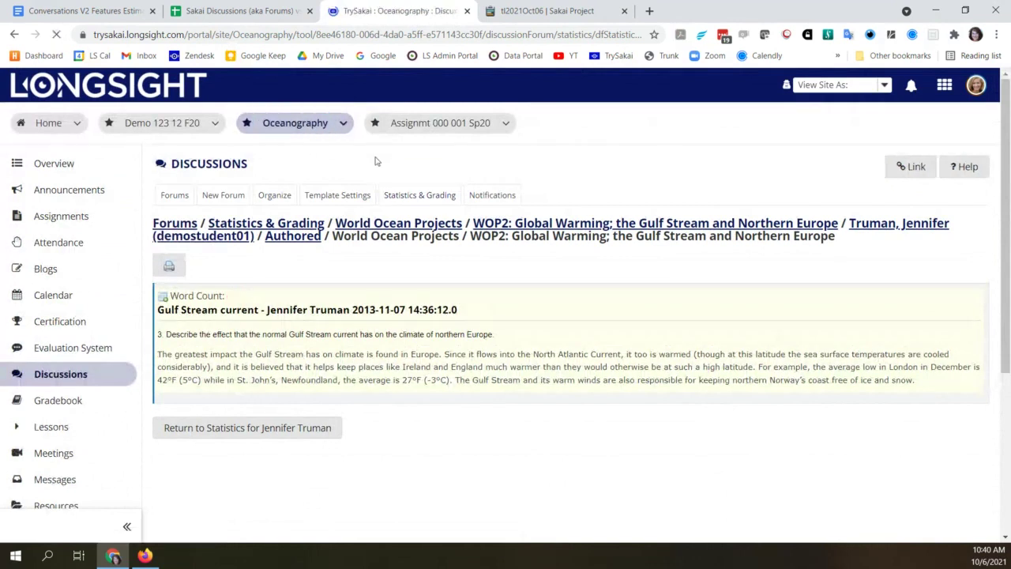
pyautogui.scroll(-3, 377, 166)
pyautogui.scroll(3, 440, 271)
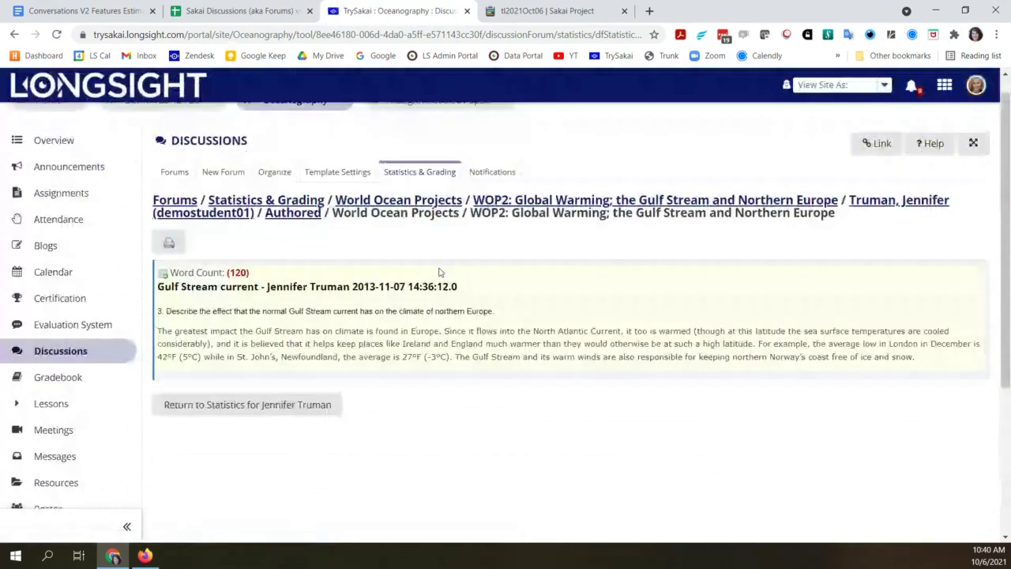
pyautogui.click(204, 140)
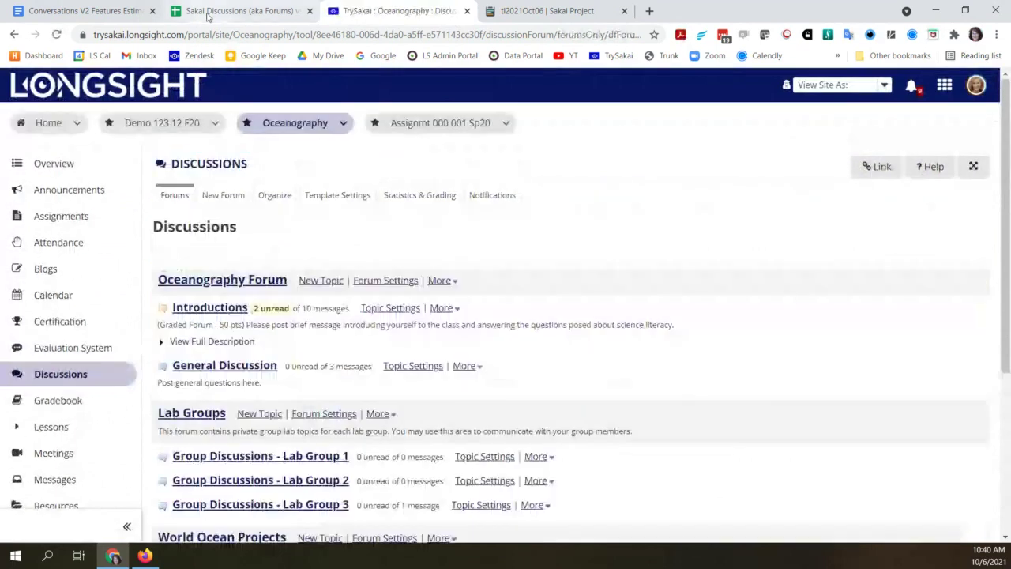
pyautogui.click(209, 11)
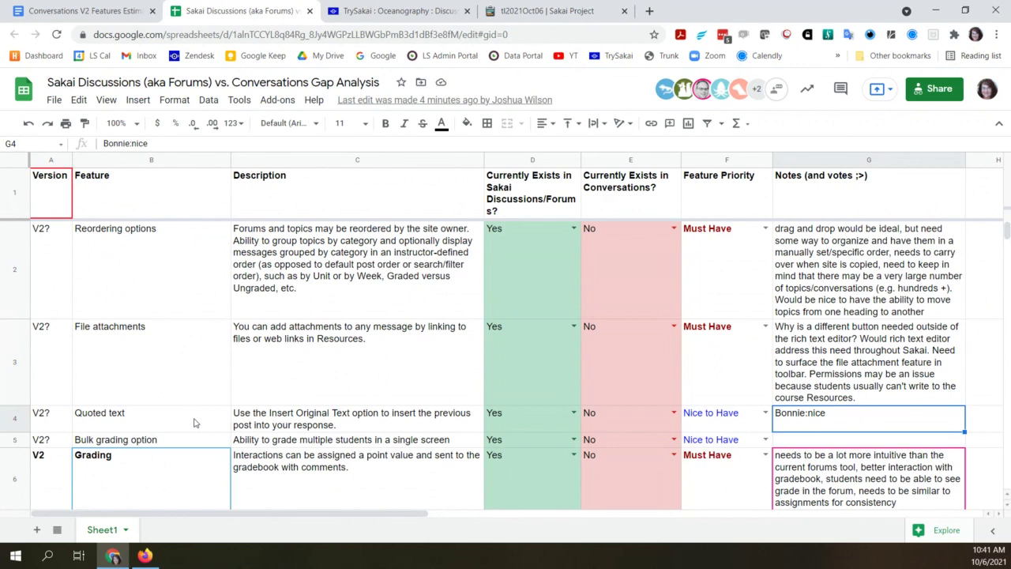
# Step: Switch to TrySakai and view the second-listed student's grading page for the assignment Exercise 1.1: Maps and Globes - Copy
pyautogui.click(396, 11)
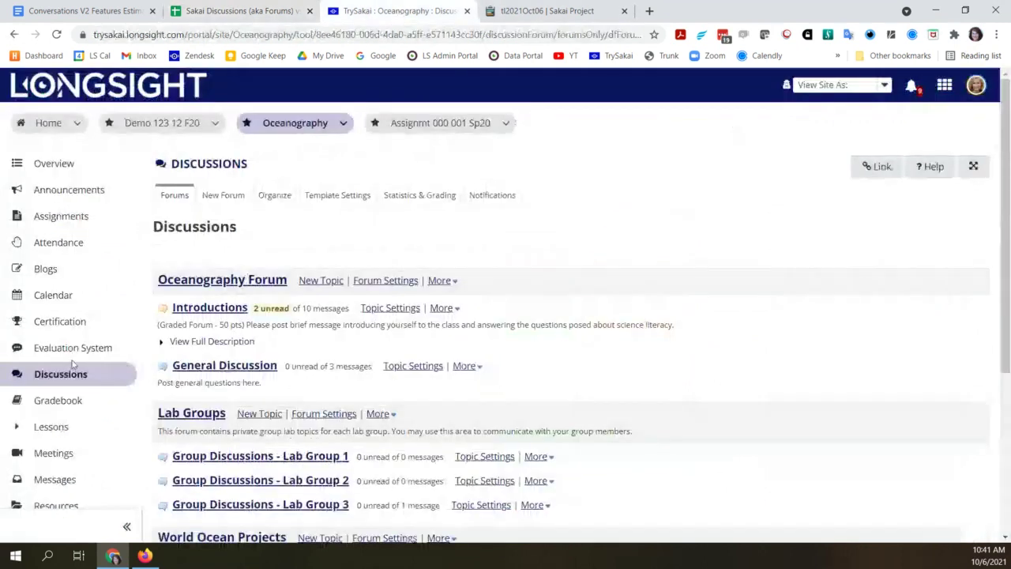
pyautogui.click(47, 217)
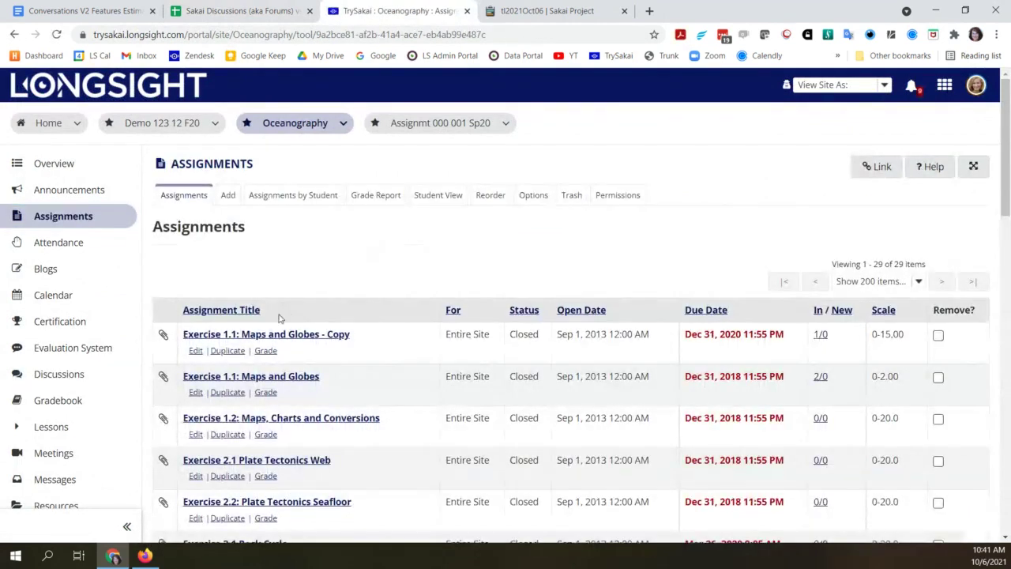
pyautogui.click(262, 352)
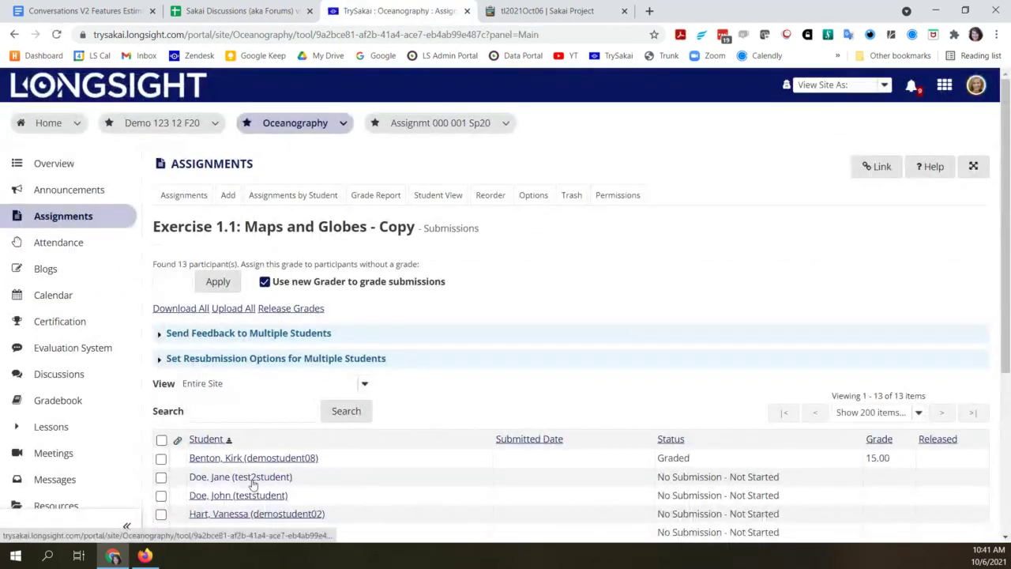
pyautogui.click(252, 480)
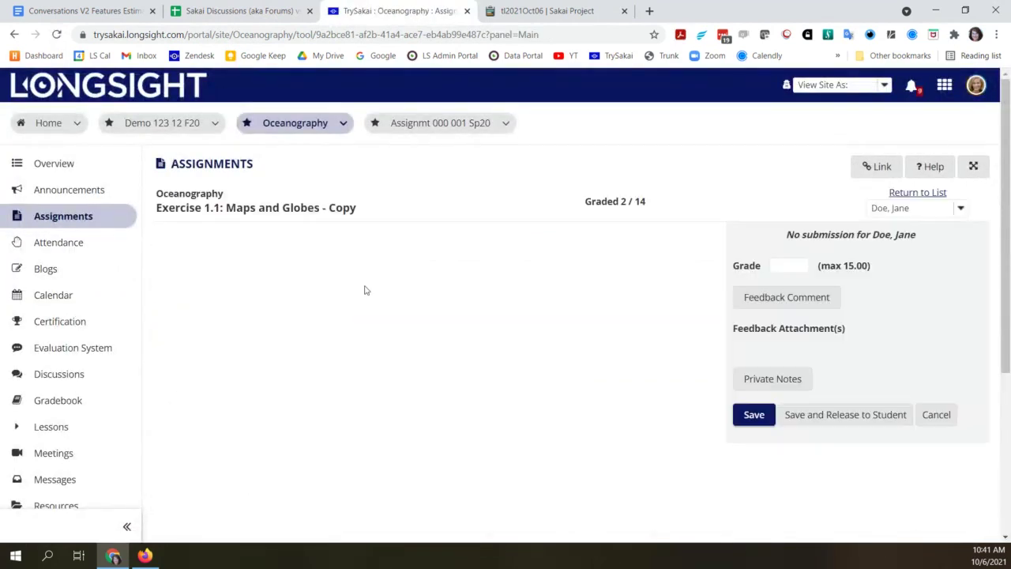
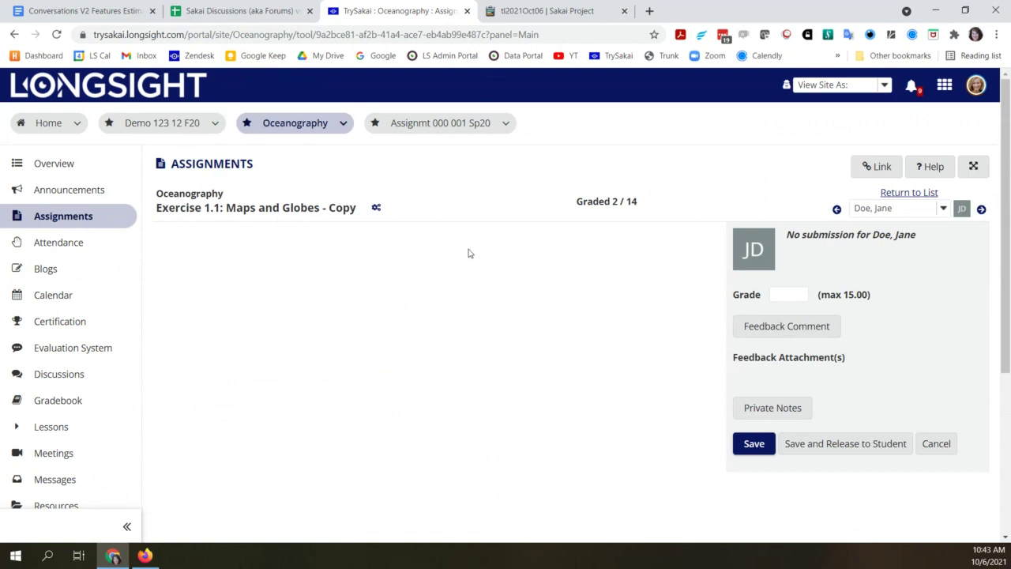
# Step: Return to the gap analysis spreadsheet and examine the feature rows marked V2? and V2, including their priorities and notes
pyautogui.click(229, 8)
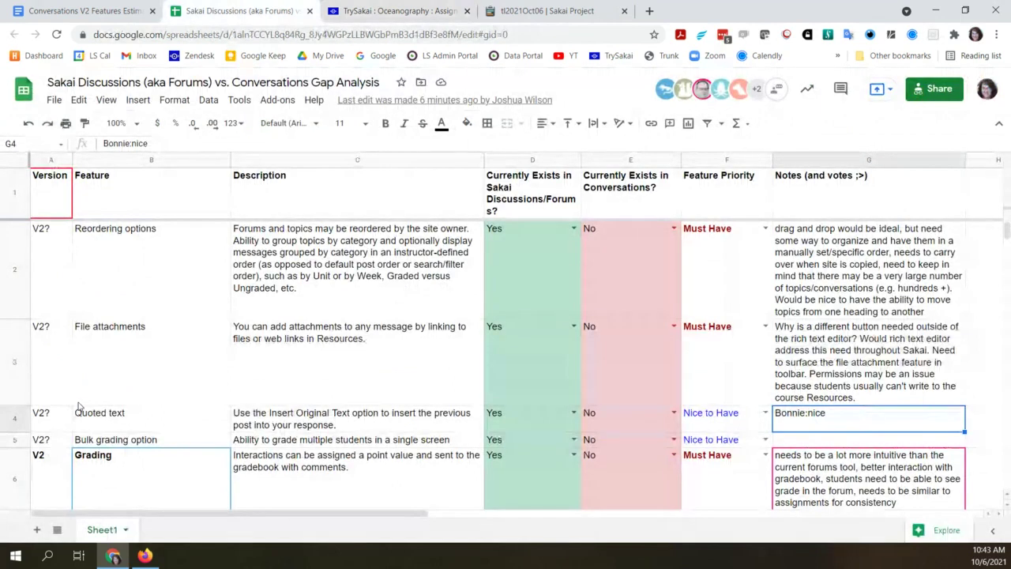
pyautogui.scroll(-1, 93, 402)
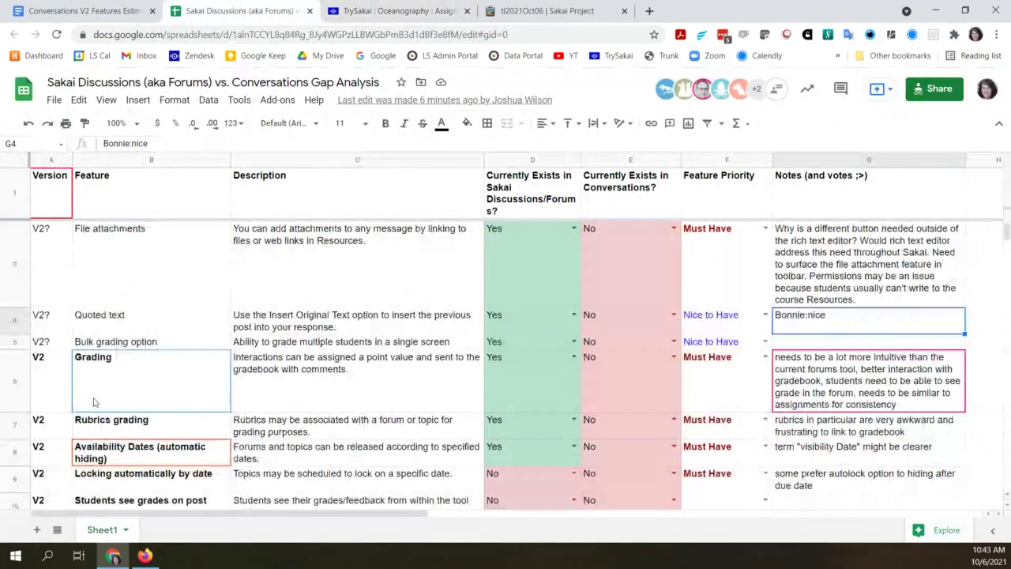
pyautogui.scroll(-1, 93, 402)
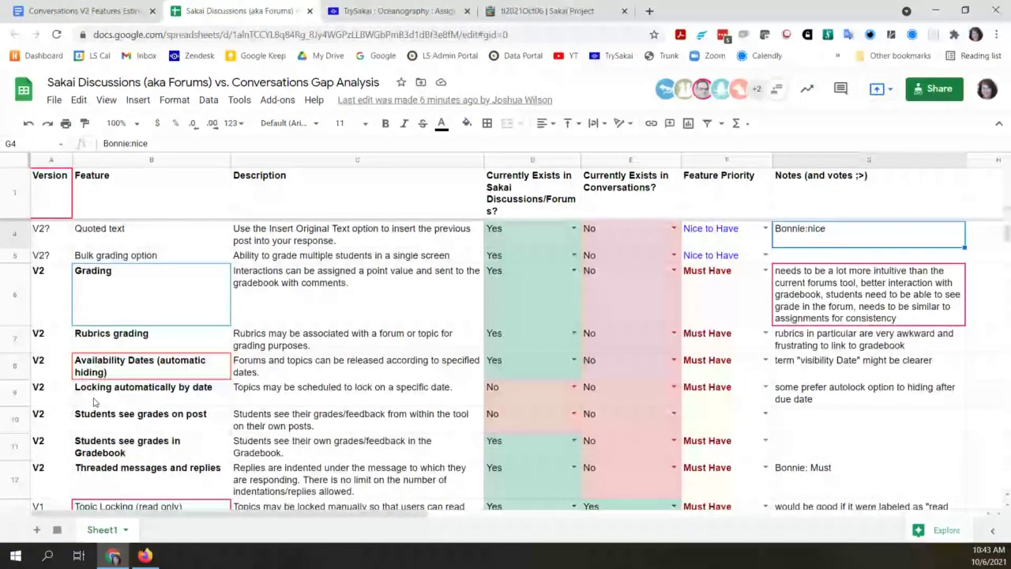
pyautogui.scroll(1, 94, 403)
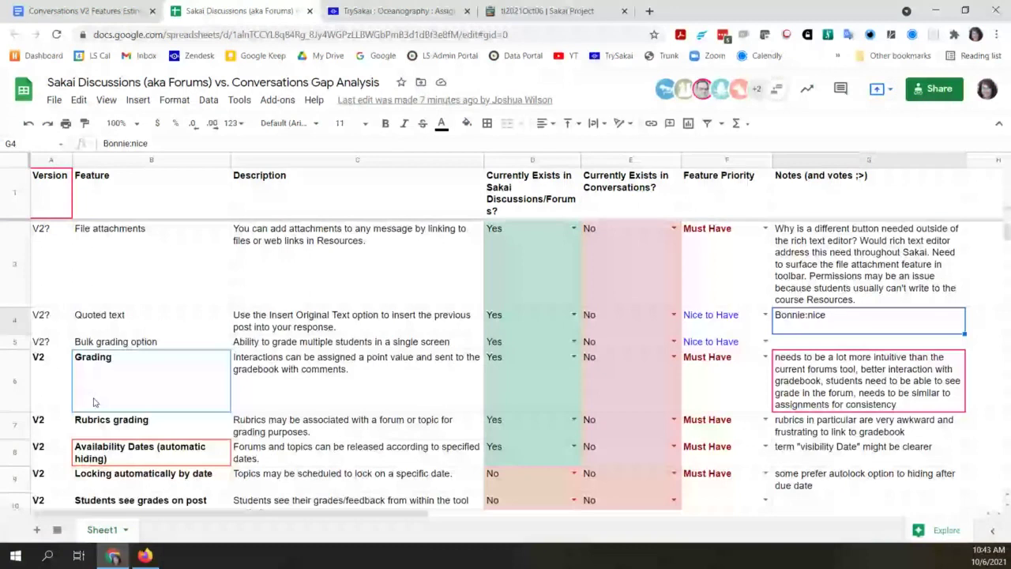
pyautogui.scroll(1, 94, 403)
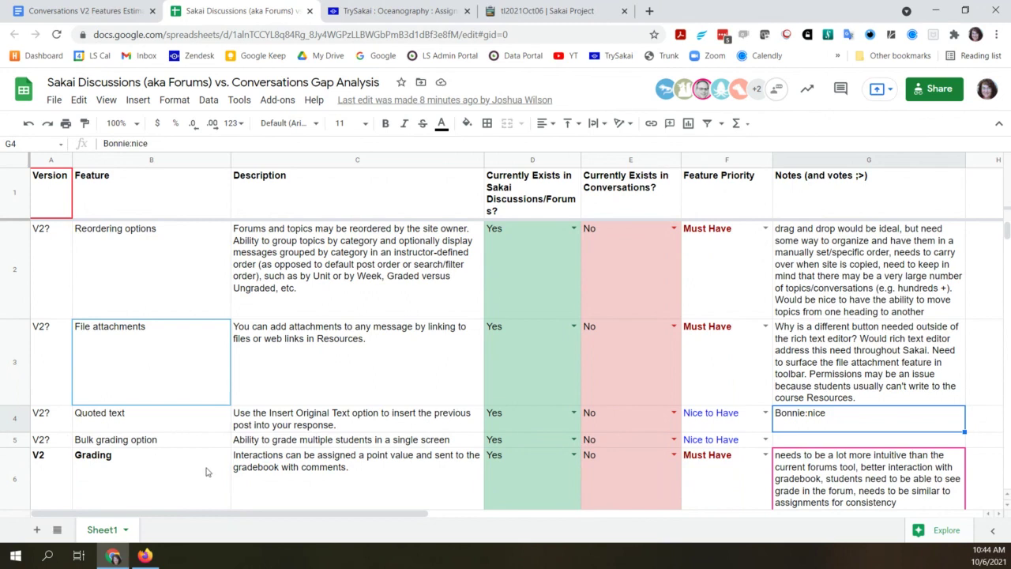
pyautogui.scroll(-2, 164, 490)
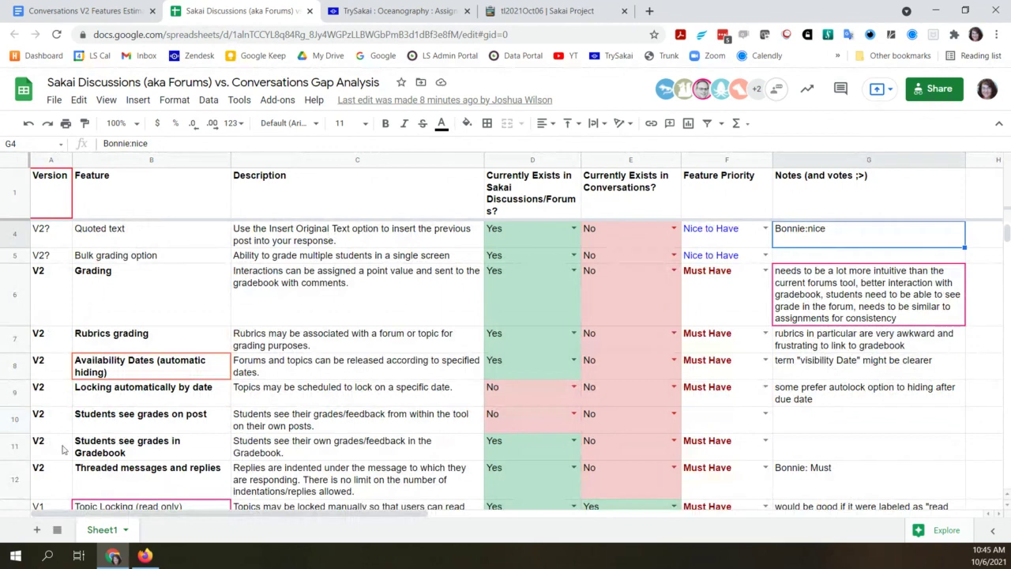
pyautogui.scroll(3, 63, 448)
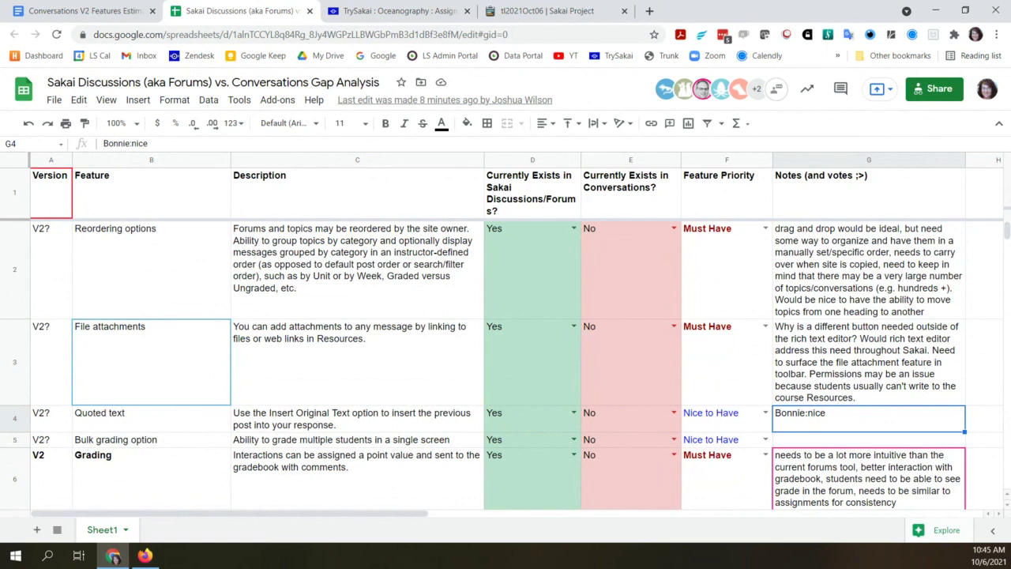
# Step: Change the version of the File attachments feature to V2 and make its version and feature name bold
pyautogui.click(41, 359)
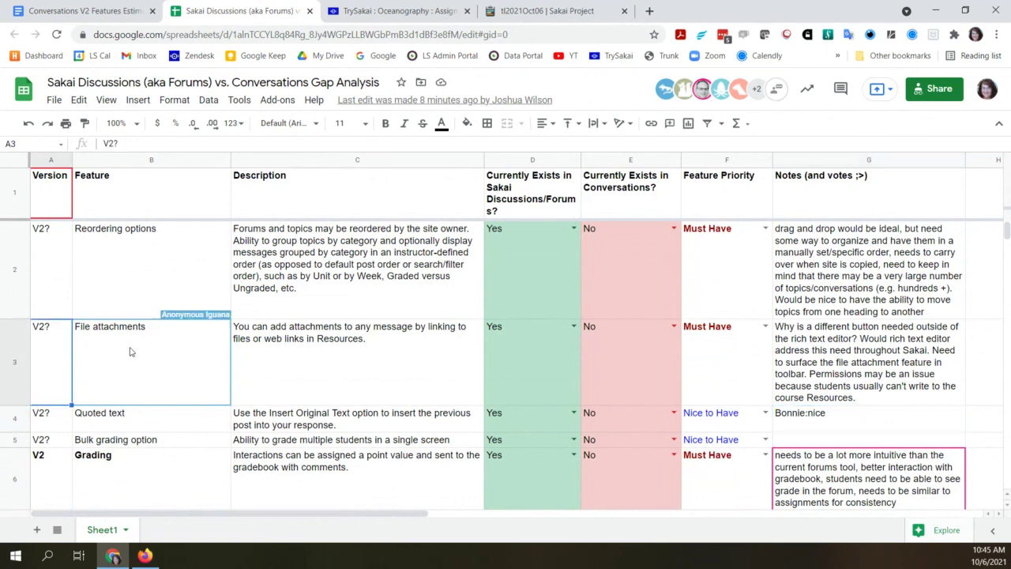
pyautogui.doubleClick(55, 337)
pyautogui.press('BackSpace')
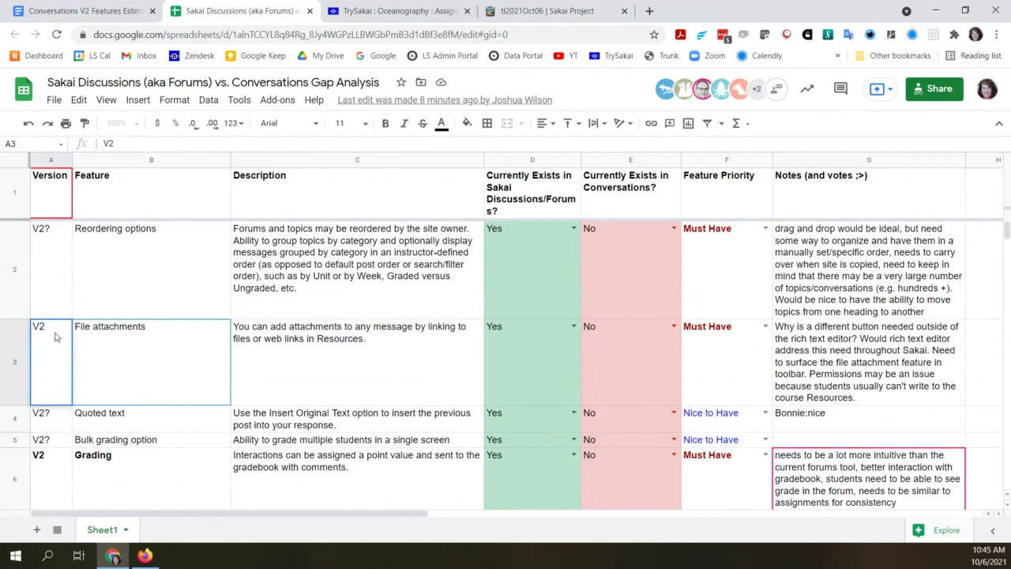
pyautogui.keyDown('shift'); pyautogui.click(188, 354); pyautogui.keyUp('shift')
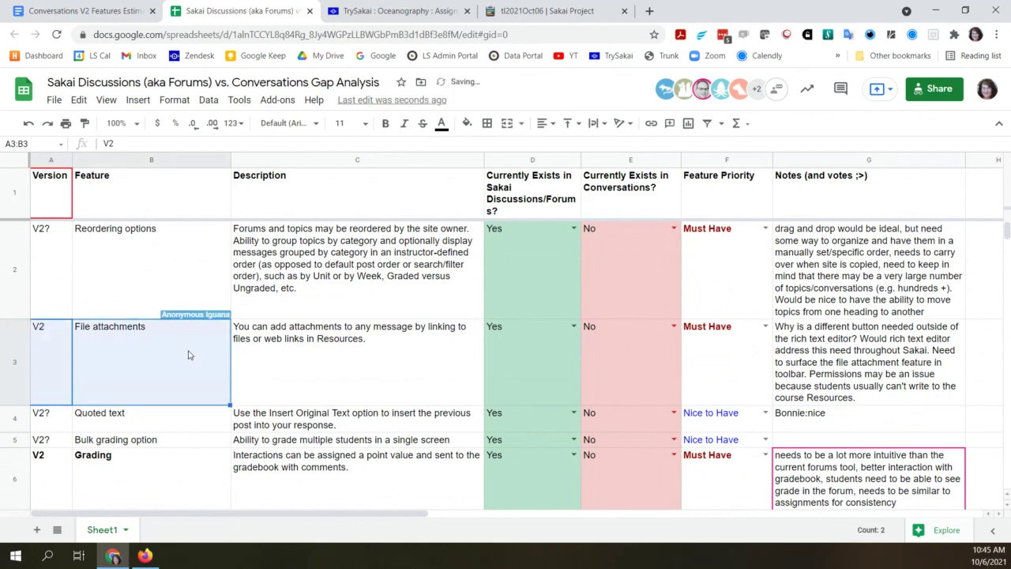
pyautogui.click(384, 123)
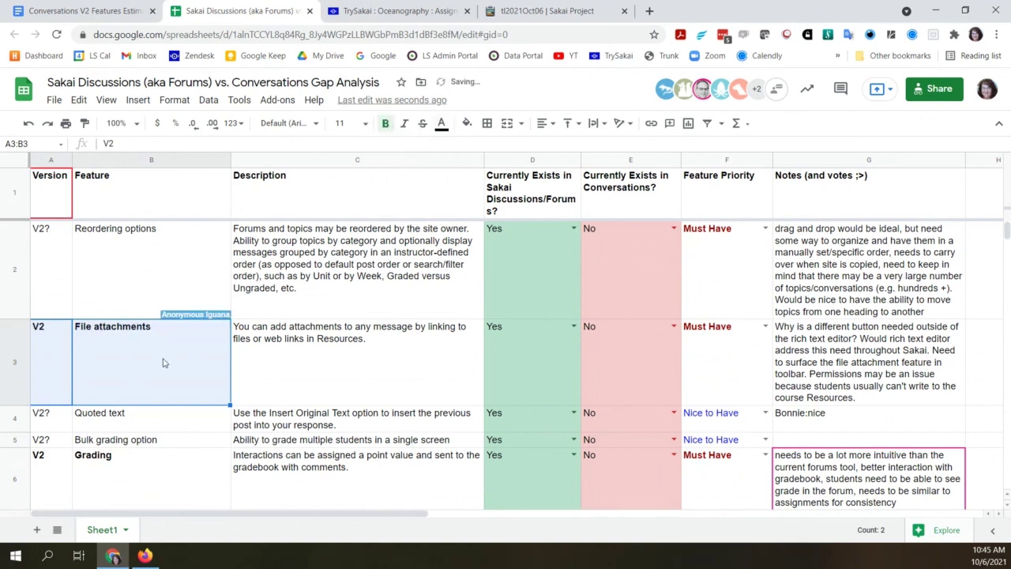
pyautogui.click(162, 429)
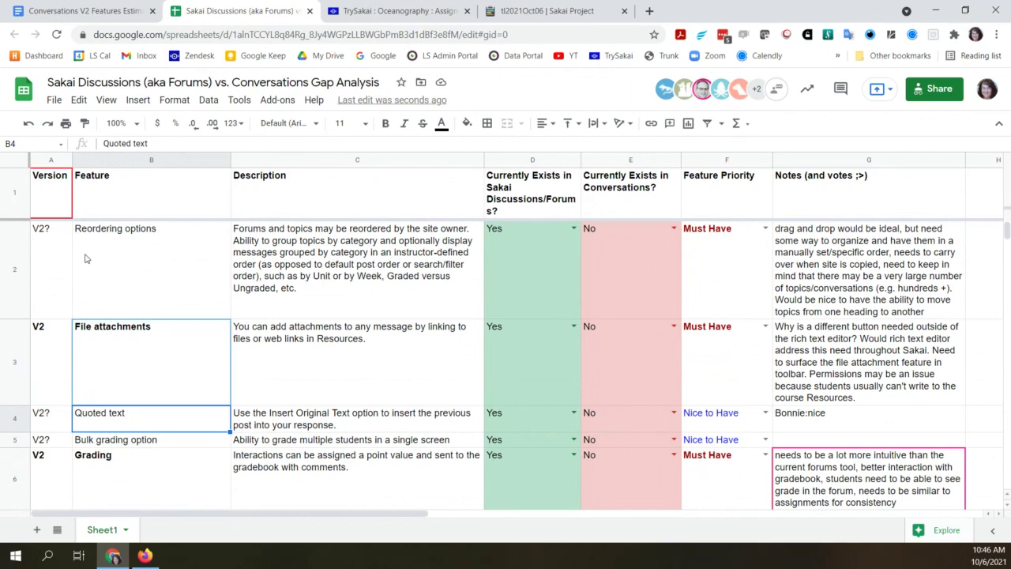
# Step: Change the version of the Reordering options feature to V2 and bold its version and feature name
pyautogui.click(59, 243)
pyautogui.doubleClick(59, 242)
pyautogui.press('BackSpace')
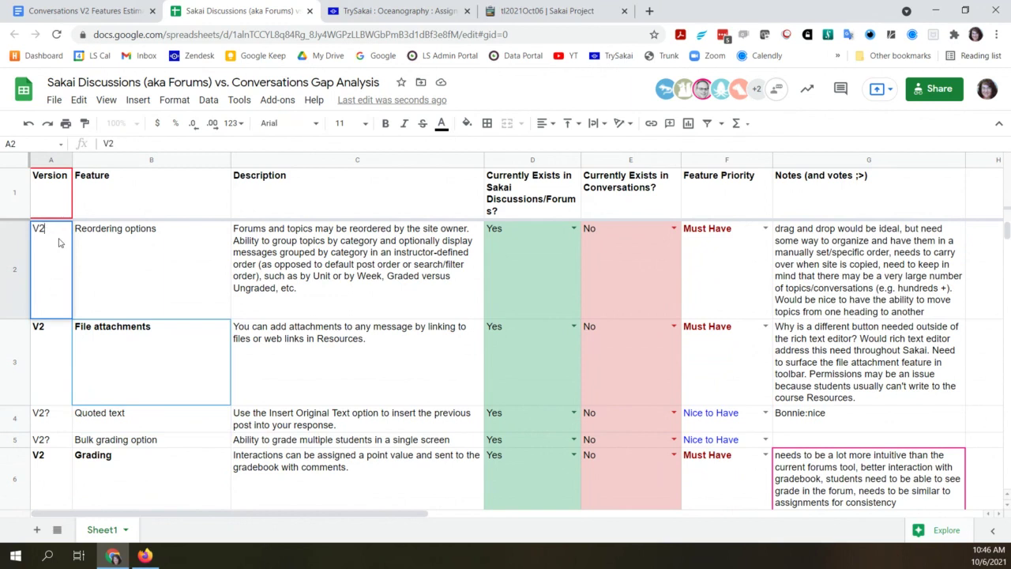
pyautogui.keyDown('shift'); pyautogui.click(101, 255); pyautogui.keyUp('shift')
pyautogui.click(385, 123)
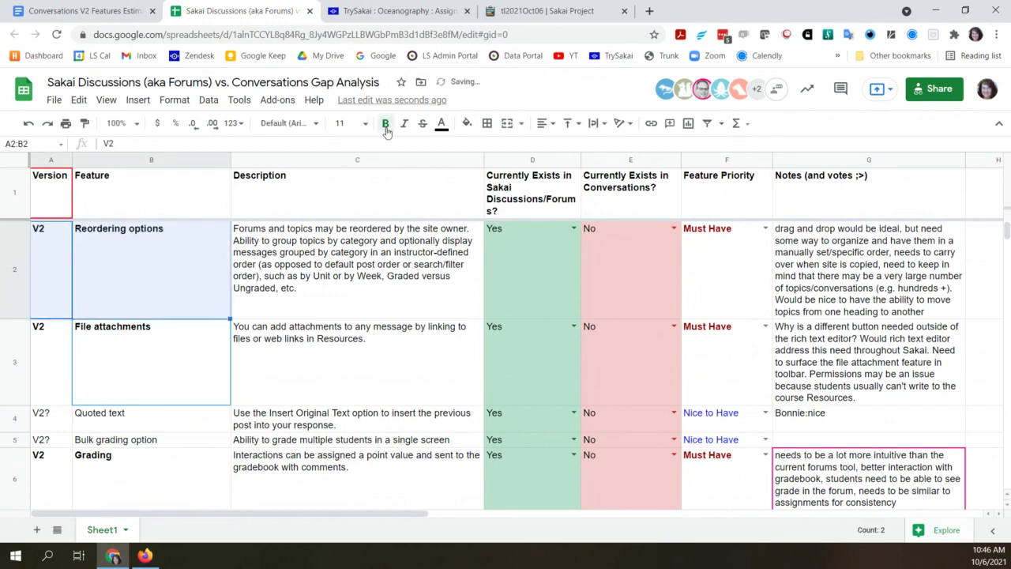
pyautogui.click(145, 289)
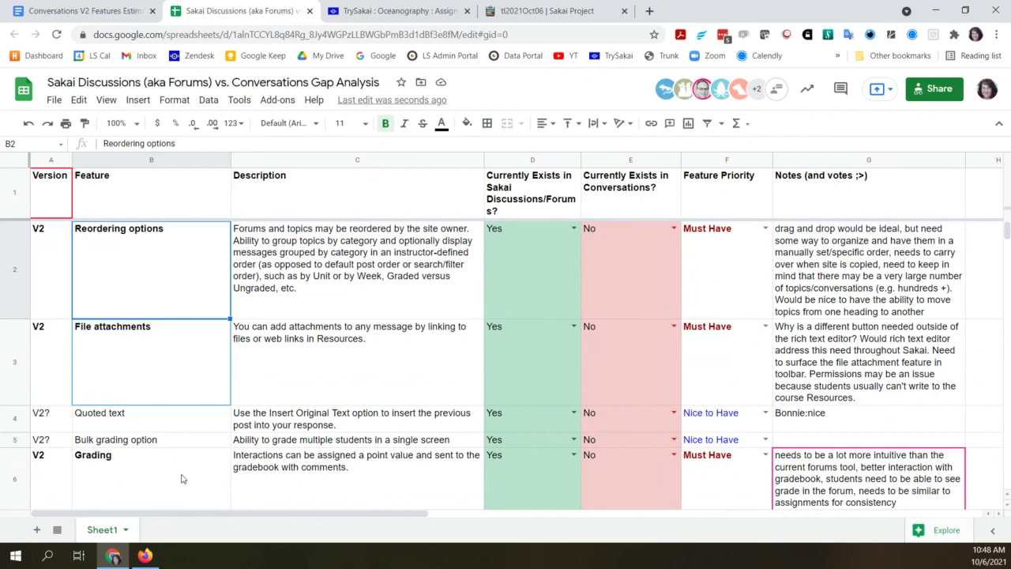
# Step: Clear the version of the Quoted text feature and set the version of Bulk grading option to V3
pyautogui.click(51, 419)
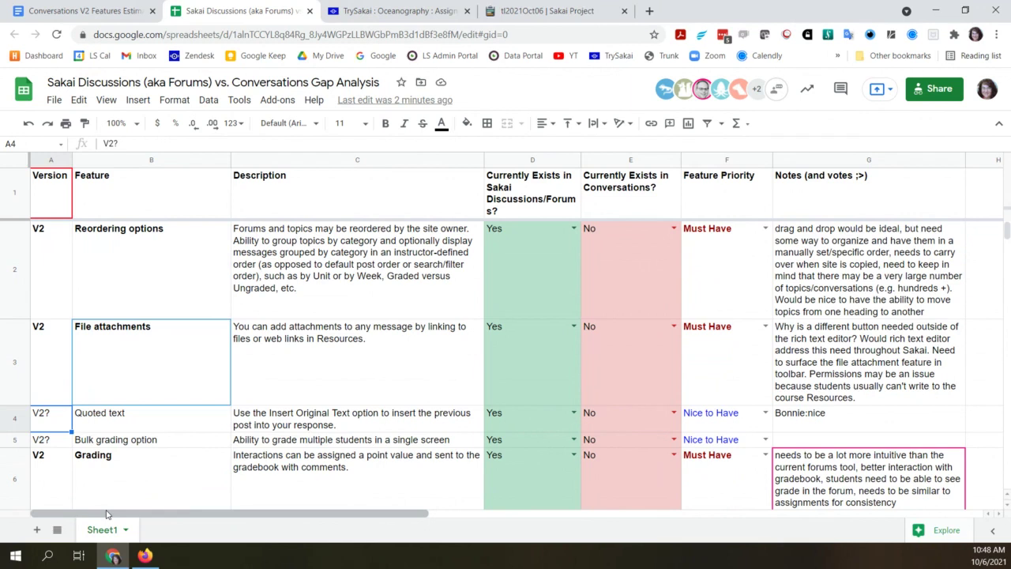
pyautogui.press('Delete')
pyautogui.press('Down')
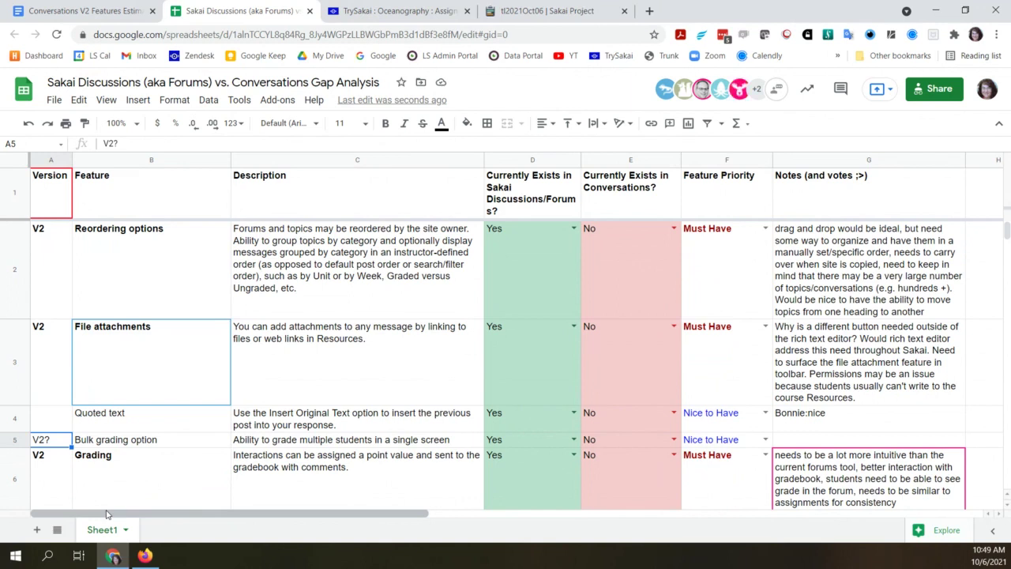
pyautogui.write('V#')
pyautogui.press('BackSpace')
pyautogui.write('3')
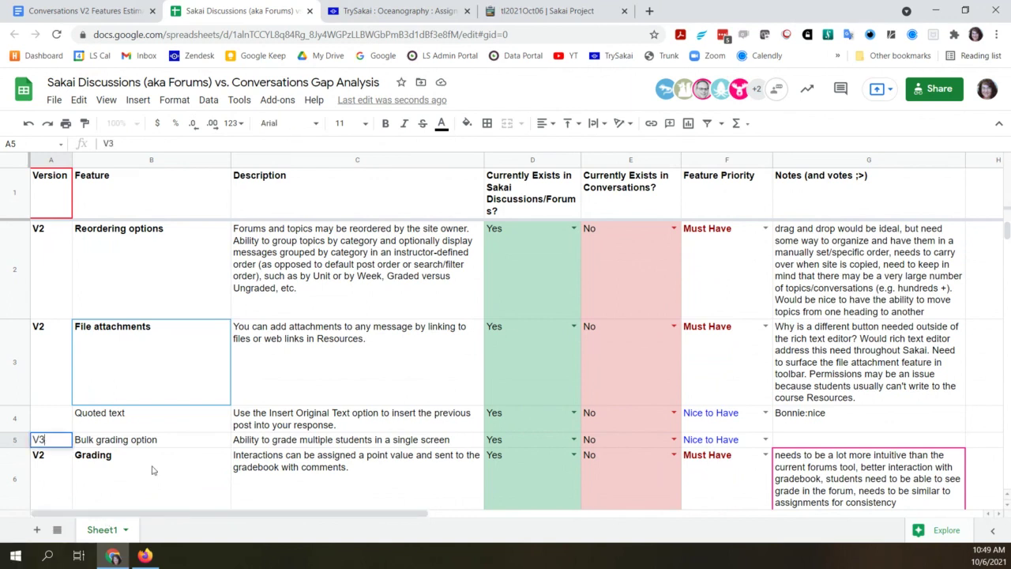
# Step: Add "although needs to be accessible" after "drag and drop would be ideal" in the notes for Reordering options
pyautogui.click(177, 448)
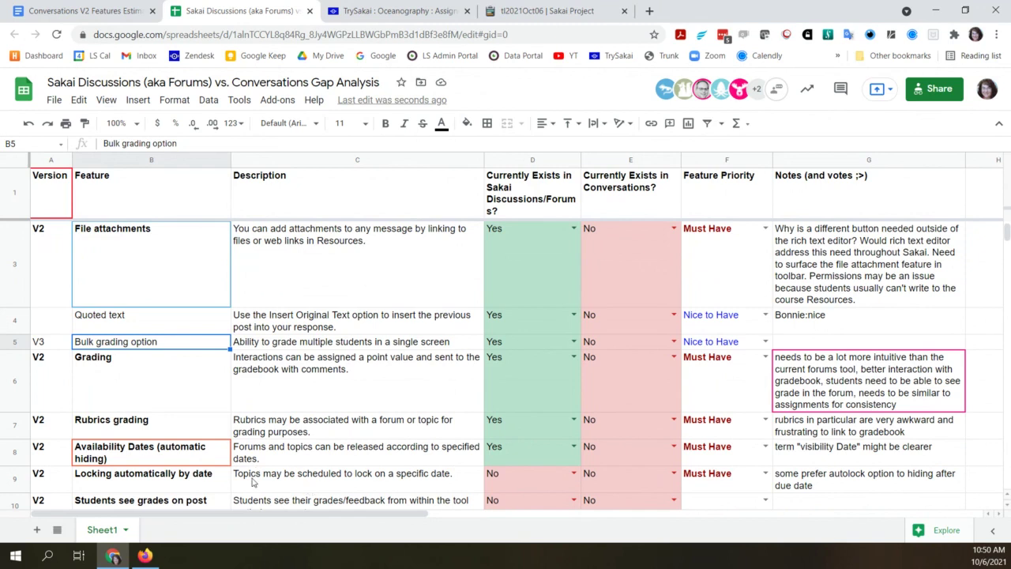
pyautogui.scroll(1, 146, 402)
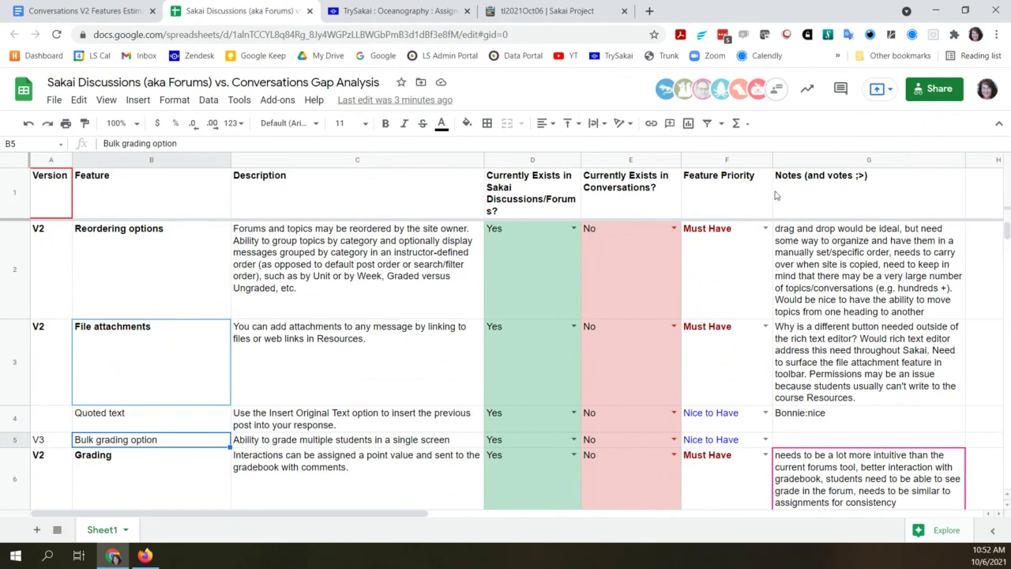
pyautogui.doubleClick(901, 231)
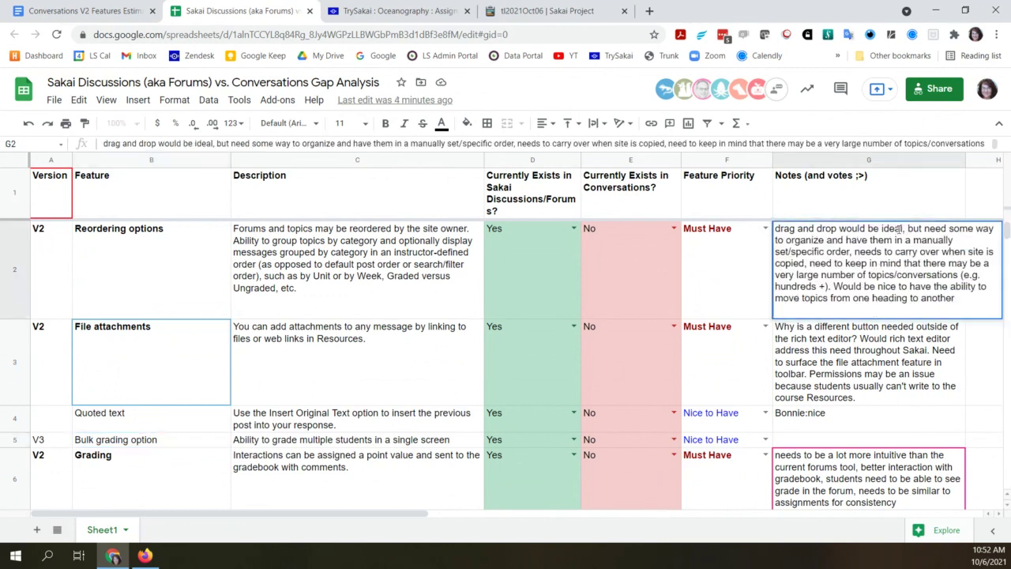
pyautogui.click(953, 300)
pyautogui.write('althought')
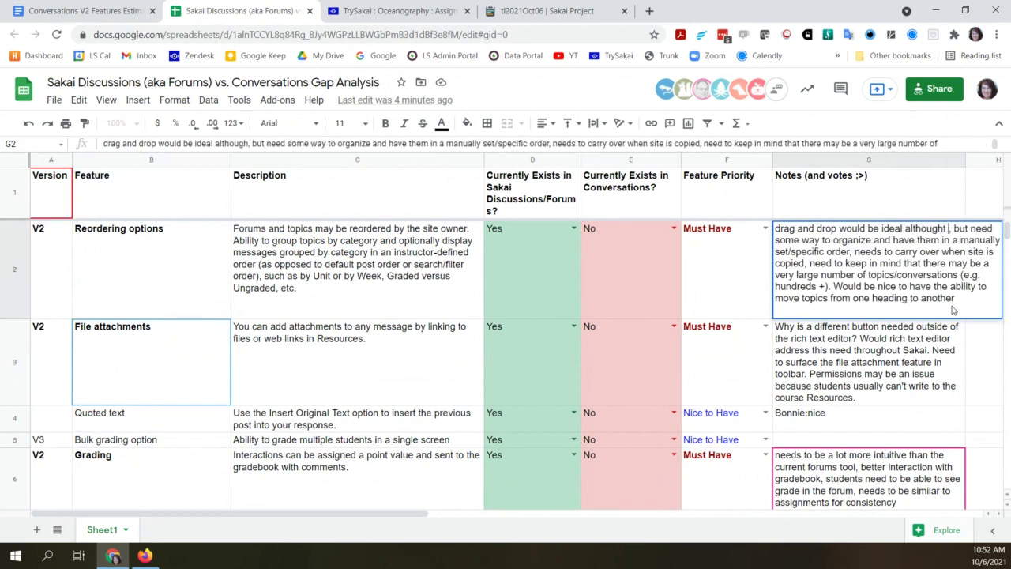
pyautogui.press('BackSpace')
pyautogui.write('needs to be')
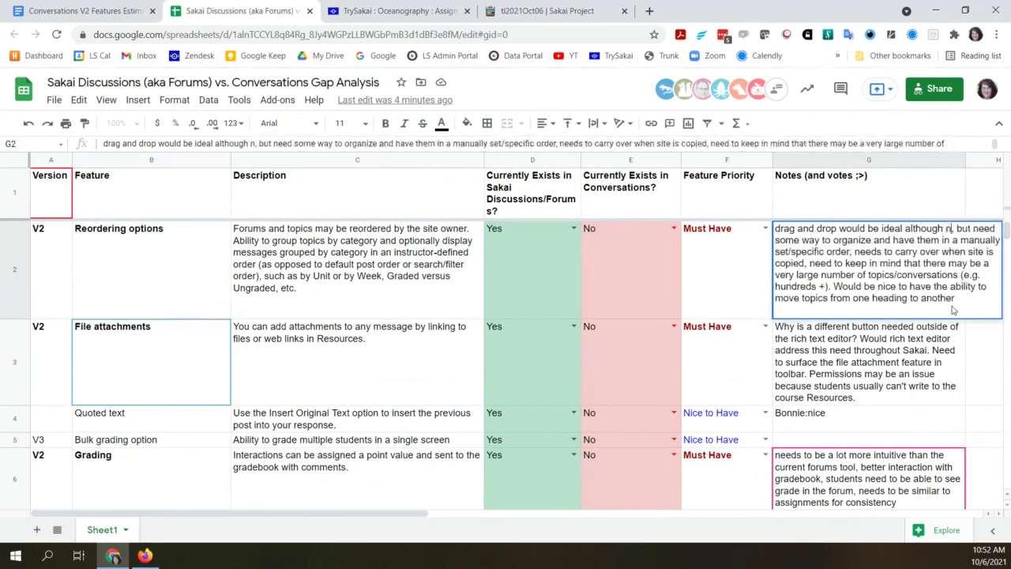
pyautogui.write(' accessi')
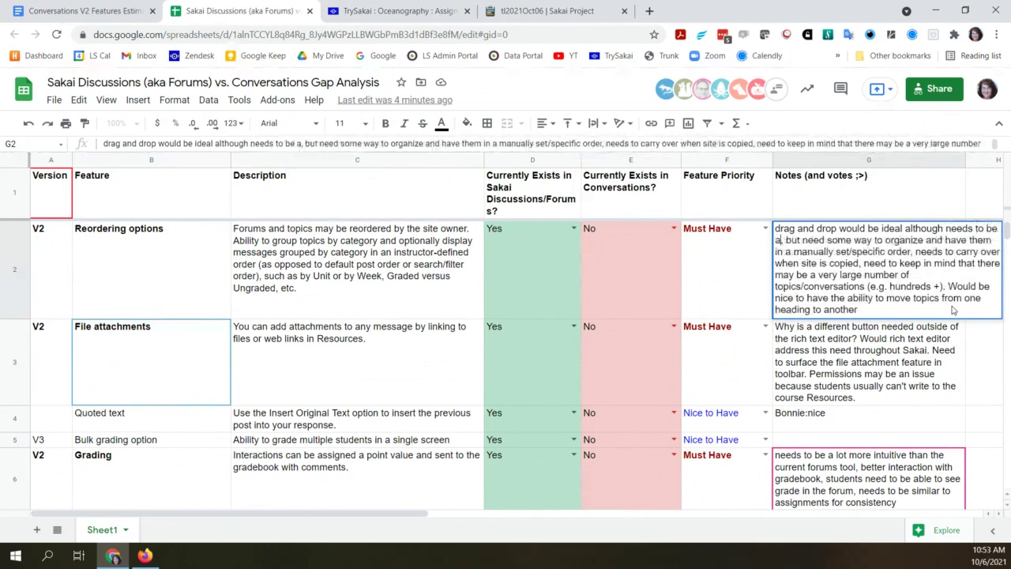
pyautogui.write('ble')
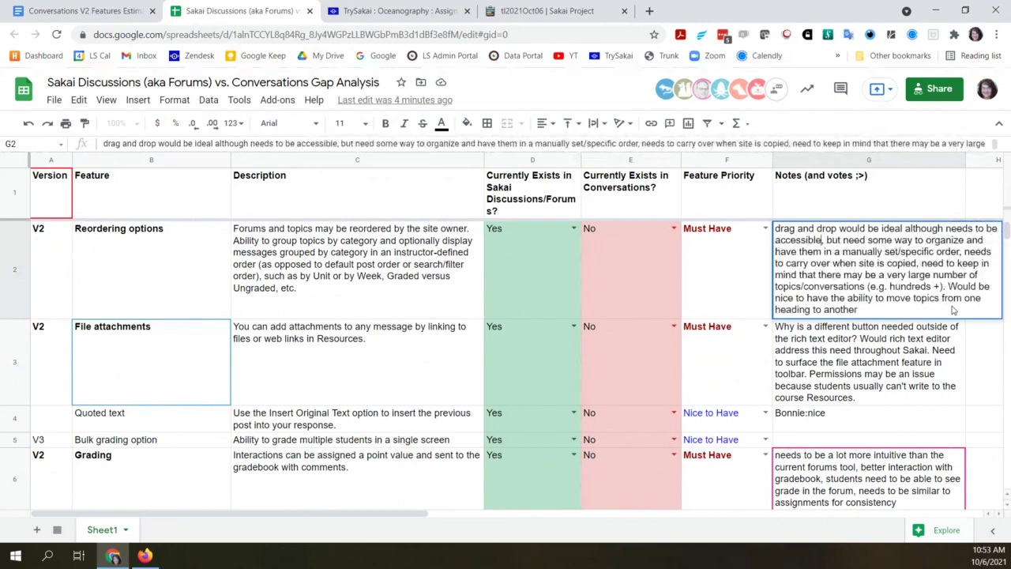
pyautogui.press('Return')
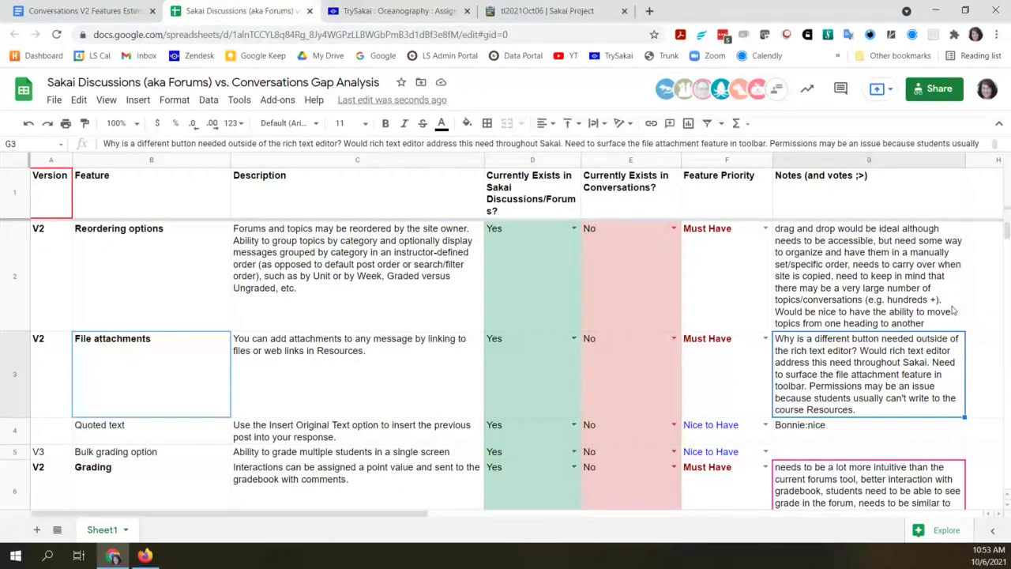
# Step: Look through the V2 and V1 features down to the rows that have no version assigned, including their descriptions and priorities
pyautogui.scroll(-2, 316, 371)
pyautogui.scroll(-2, 316, 370)
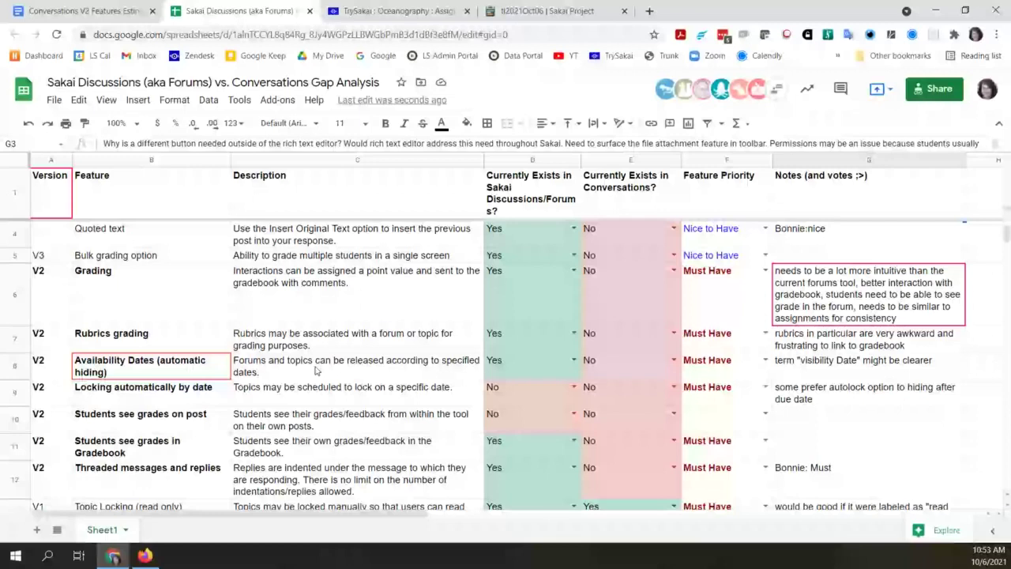
pyautogui.scroll(-10, 314, 370)
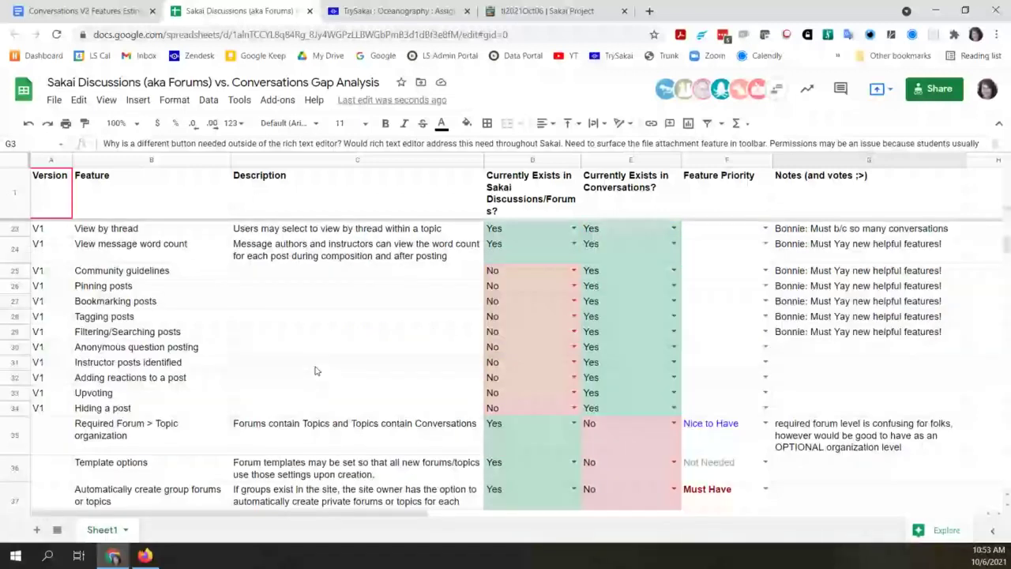
pyautogui.scroll(6, 314, 370)
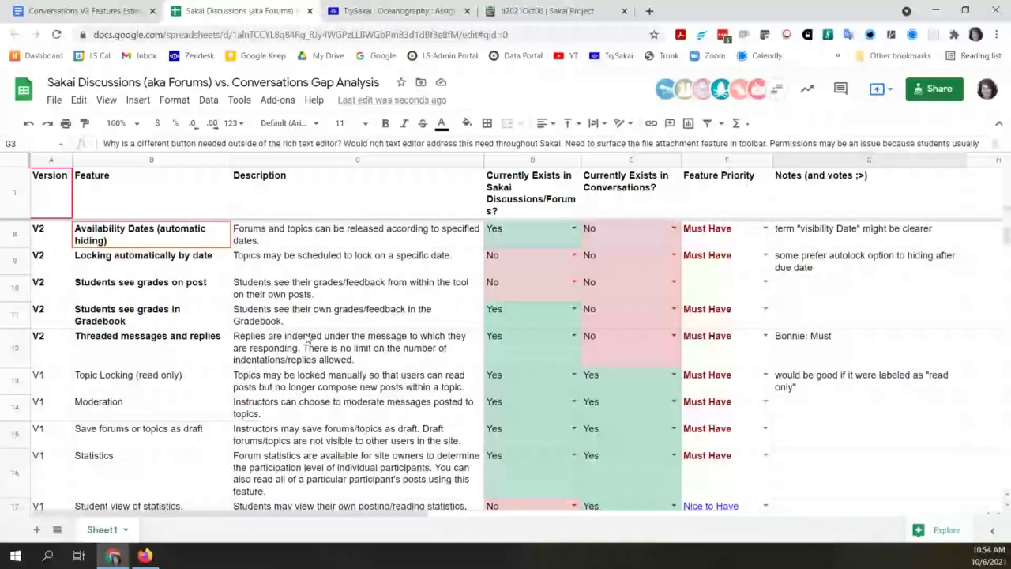
pyautogui.scroll(2, 310, 371)
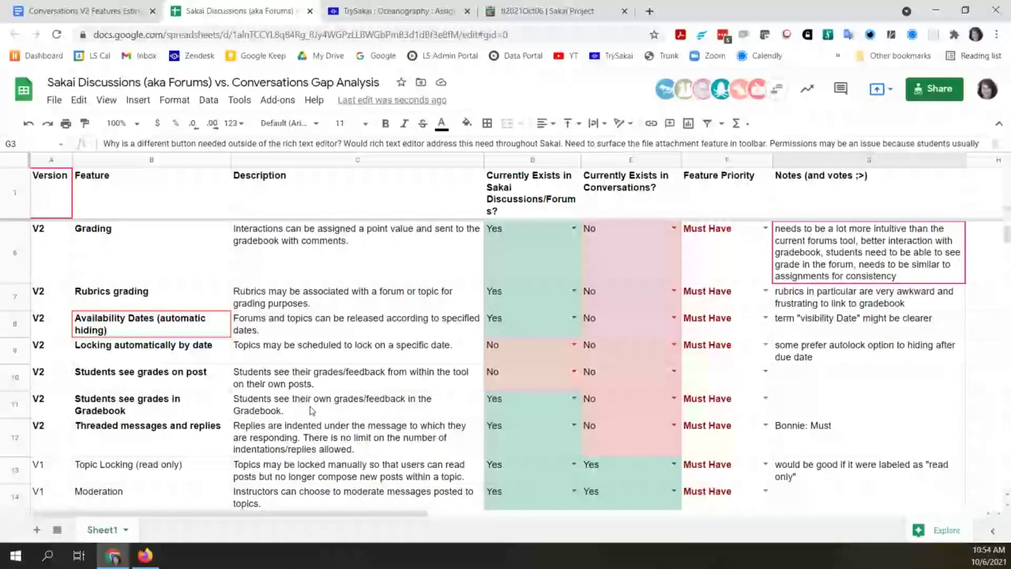
pyautogui.scroll(-6, 310, 411)
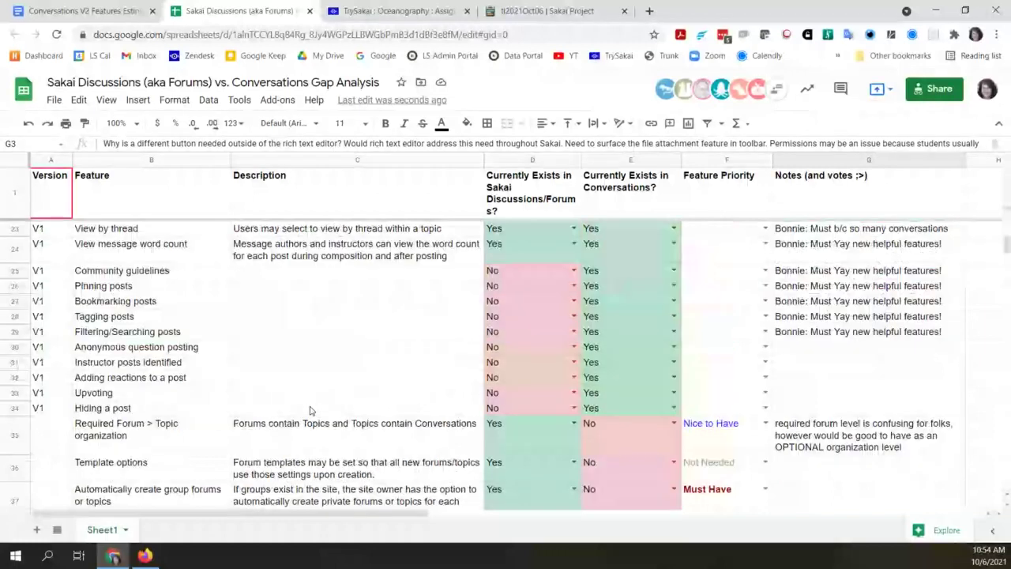
pyautogui.scroll(-1, 310, 410)
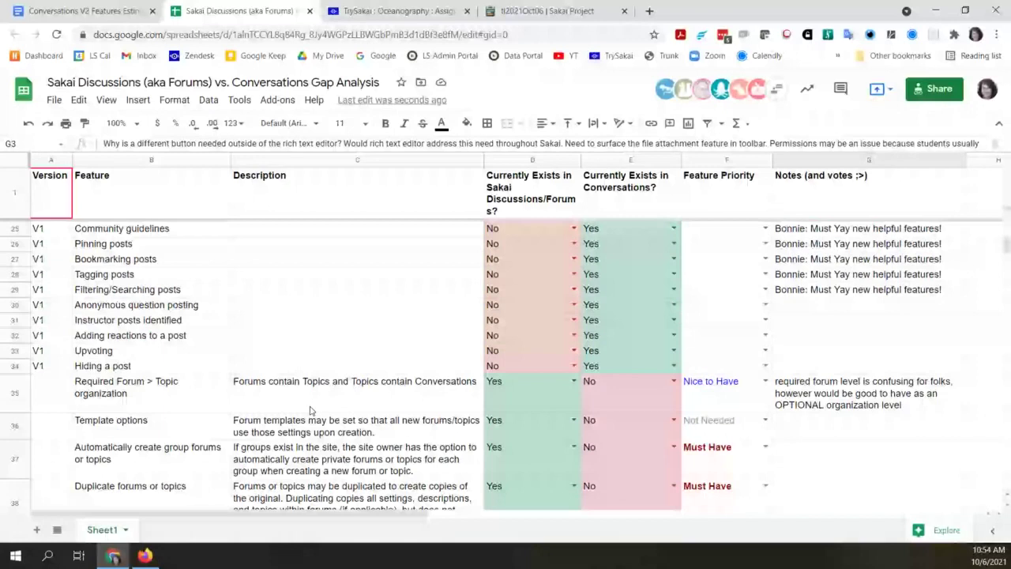
pyautogui.scroll(-2, 310, 410)
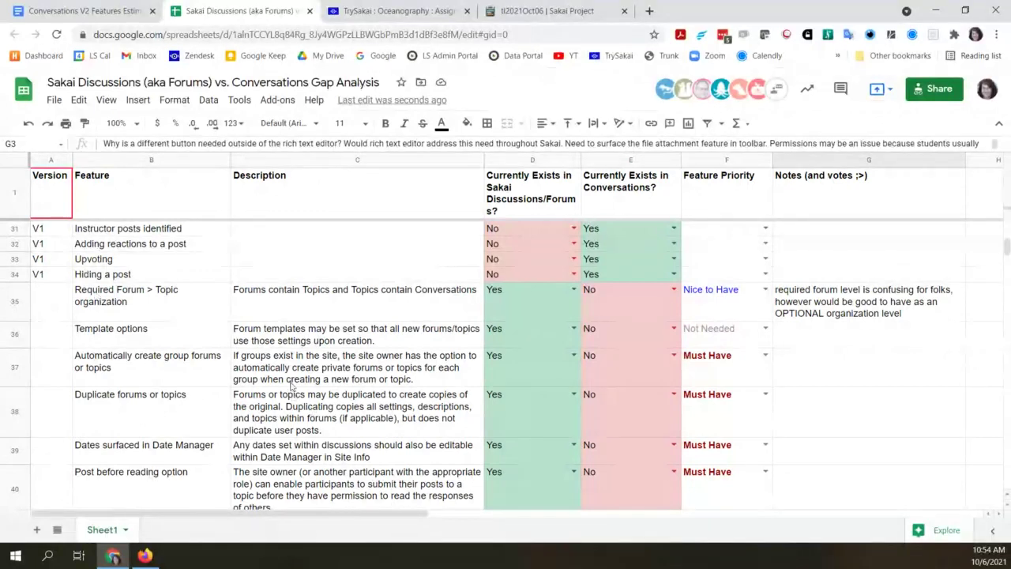
pyautogui.scroll(-1, 291, 386)
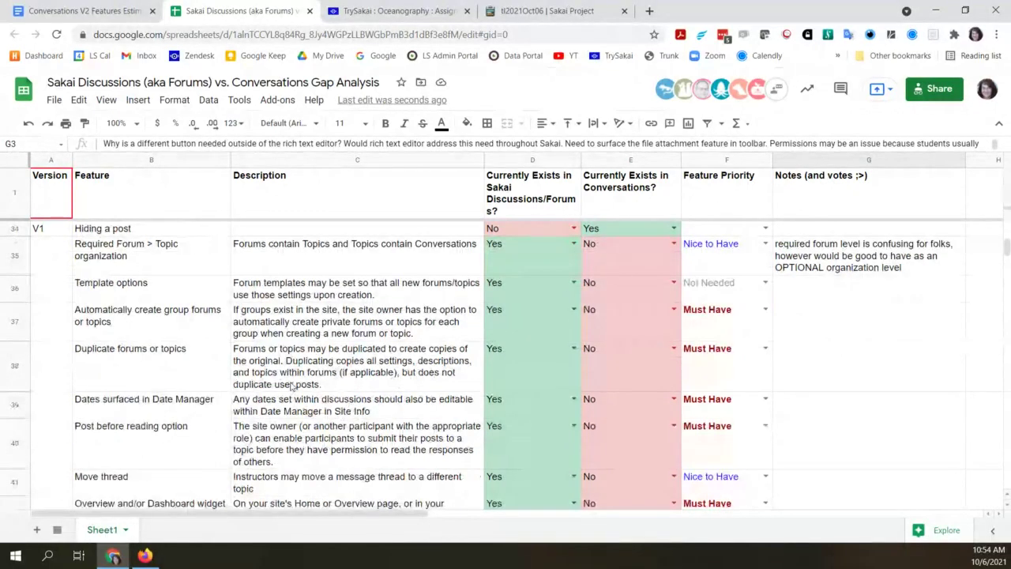
pyautogui.scroll(1, 237, 356)
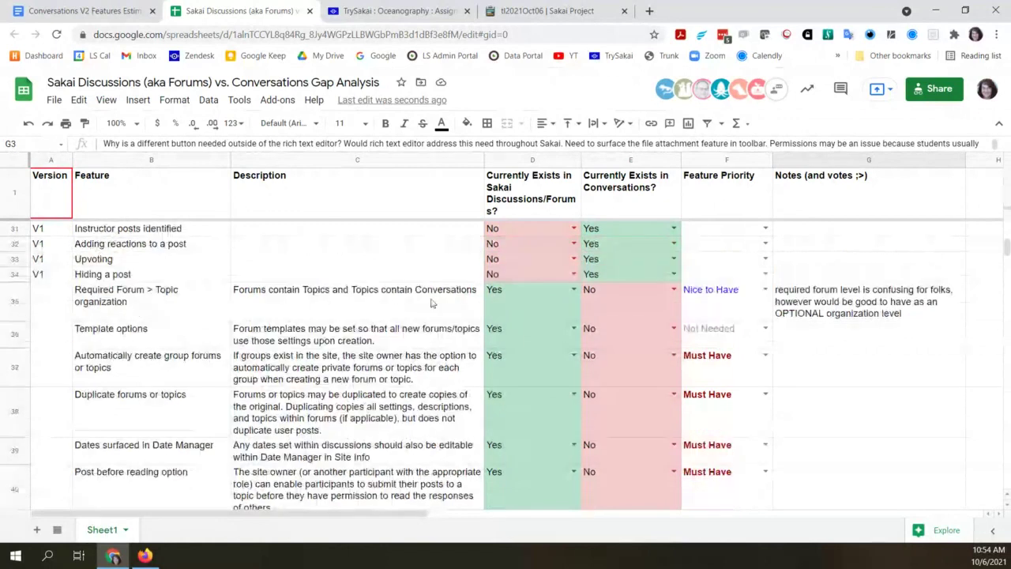
# Step: Set the version of the Automatically create group forums or topics feature to V3
pyautogui.click(150, 301)
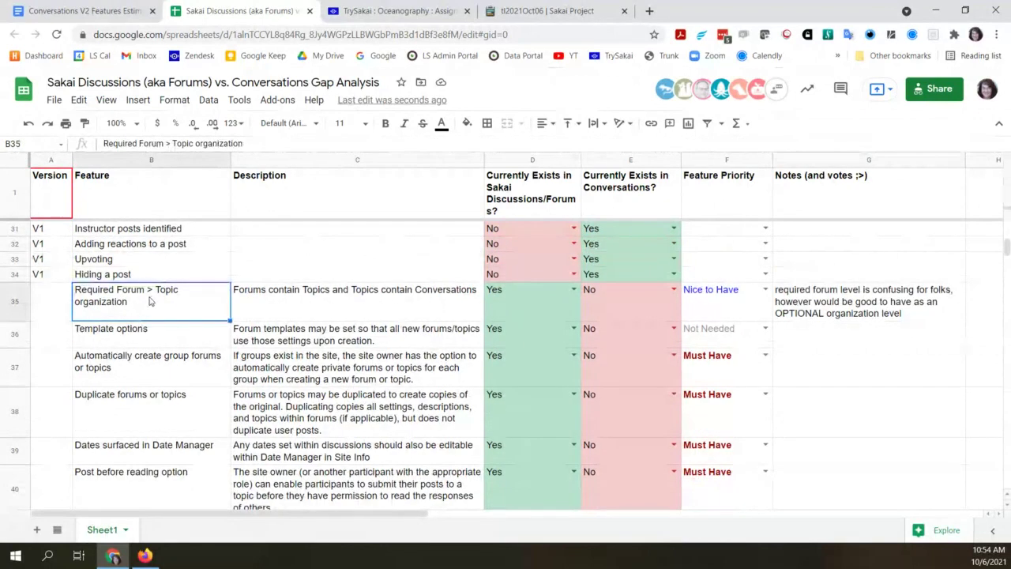
pyautogui.press('Down')
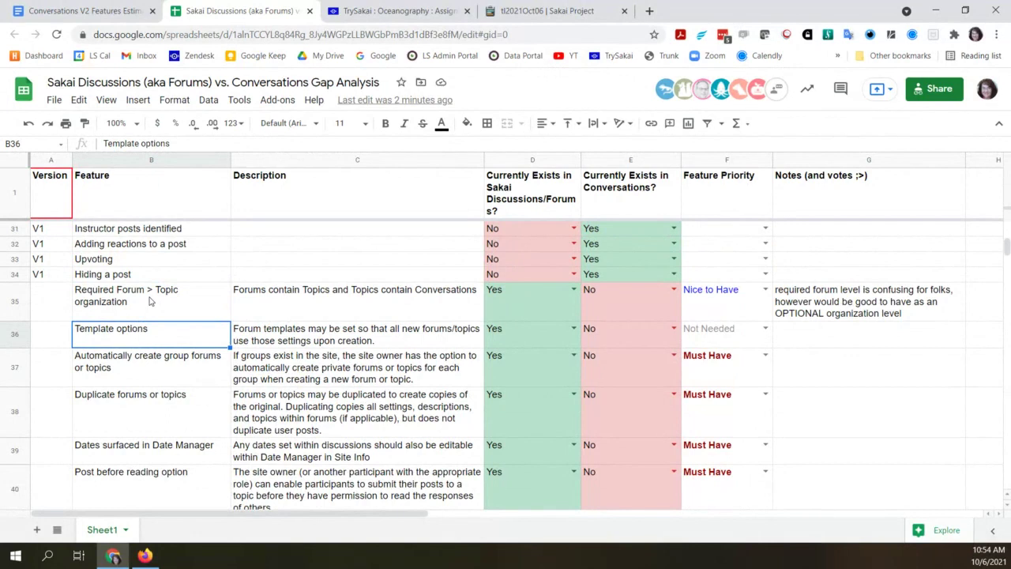
pyautogui.press('Down')
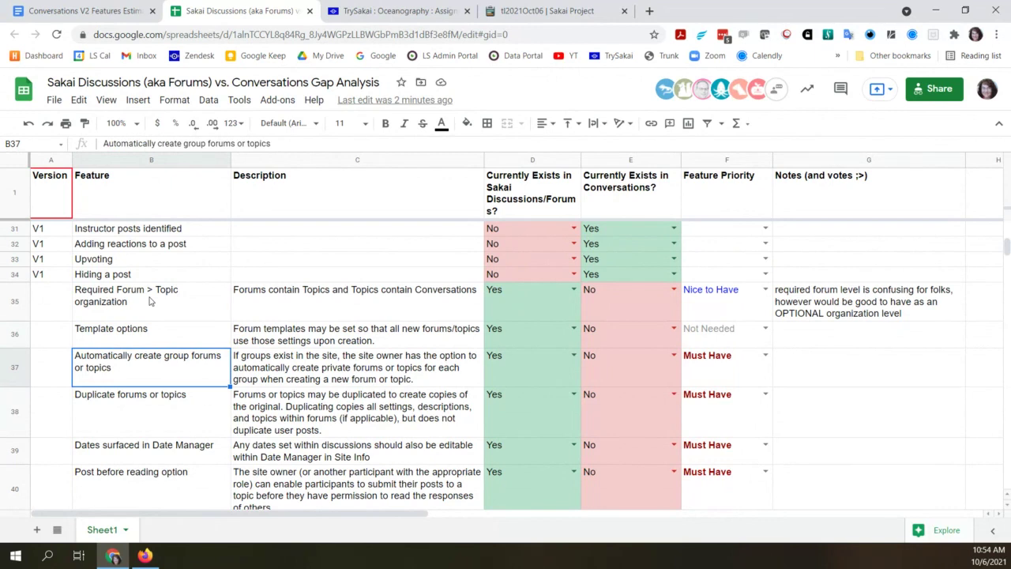
pyautogui.press('Left')
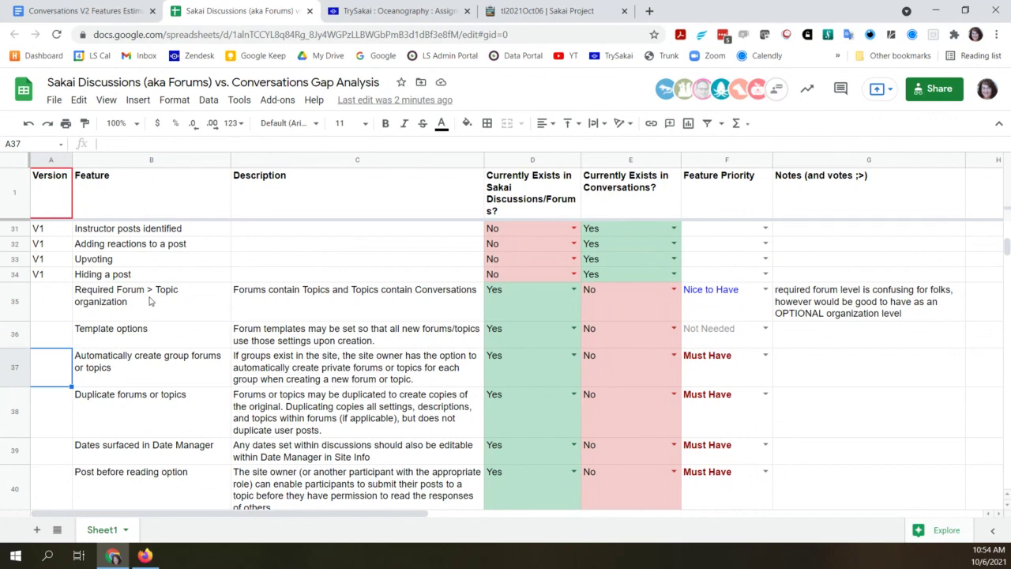
pyautogui.write('V3')
pyautogui.press('Return')
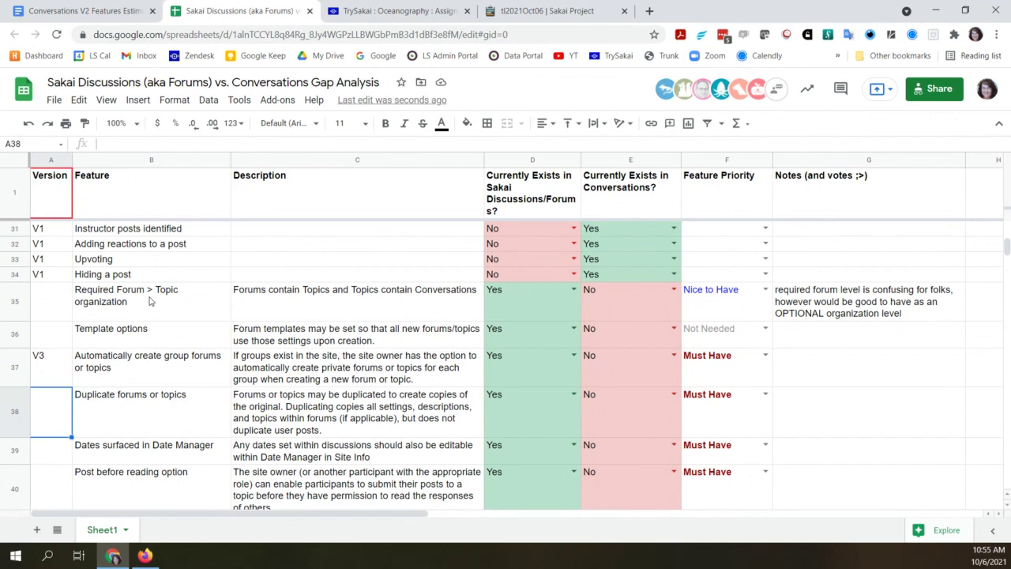
# Step: Examine the unassigned features from Duplicate forums or topics to Move thread, focusing on the duplication feature's description and priority
pyautogui.press('Down')
pyautogui.press('Down')
pyautogui.press('Down')
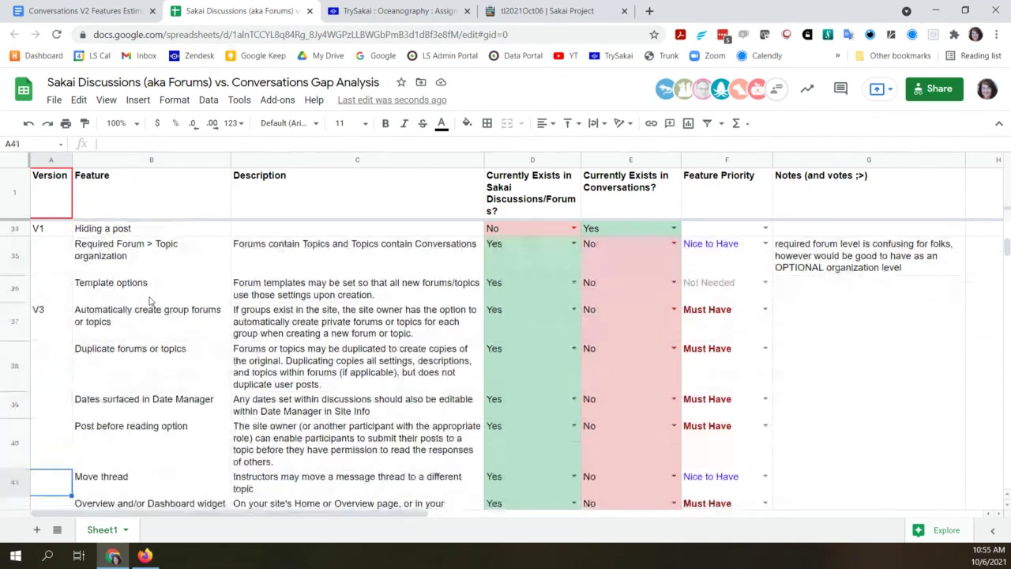
pyautogui.scroll(-1, 150, 301)
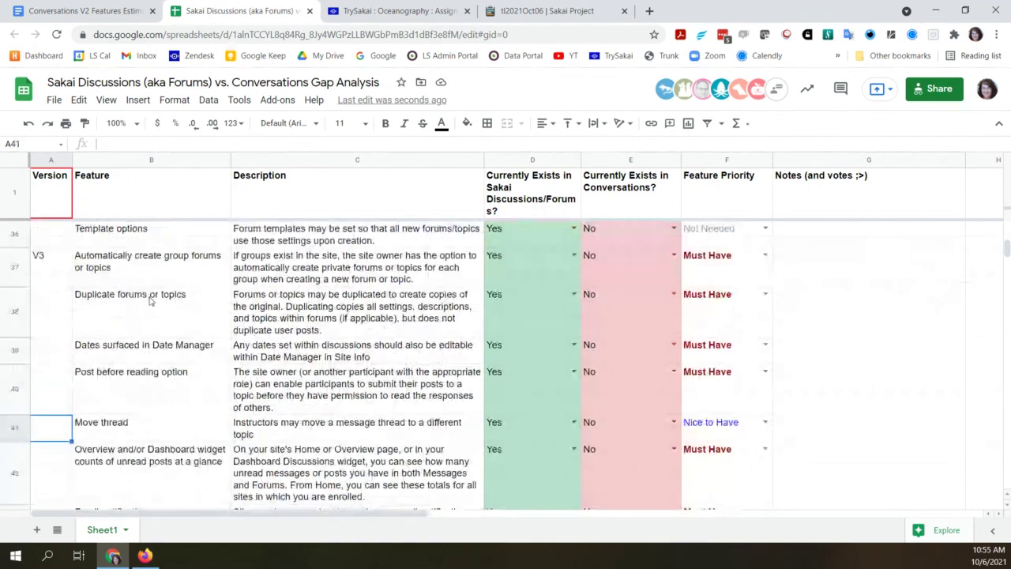
pyautogui.press('Up')
pyautogui.press('Up')
pyautogui.press('Up')
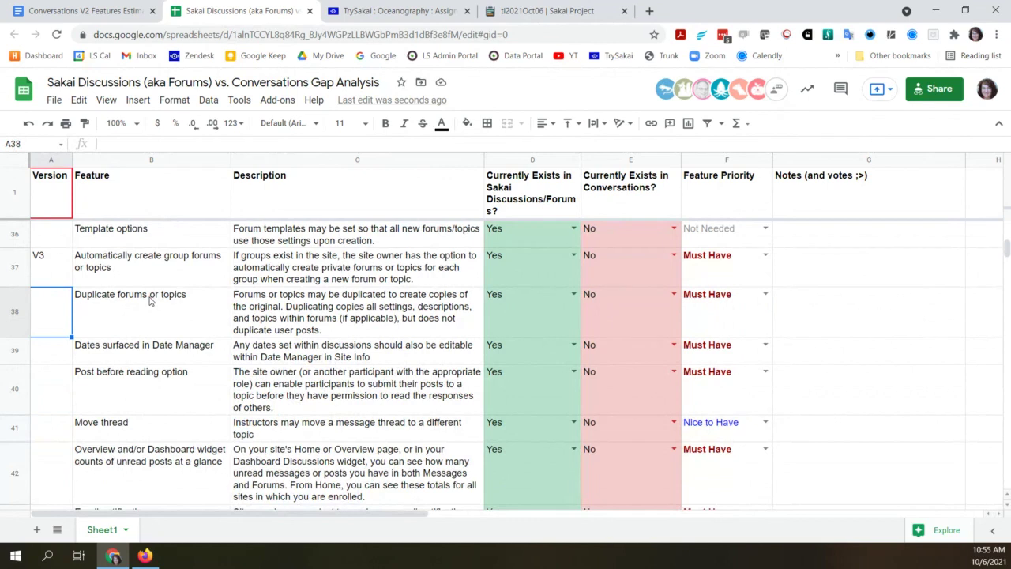
pyautogui.click(150, 300)
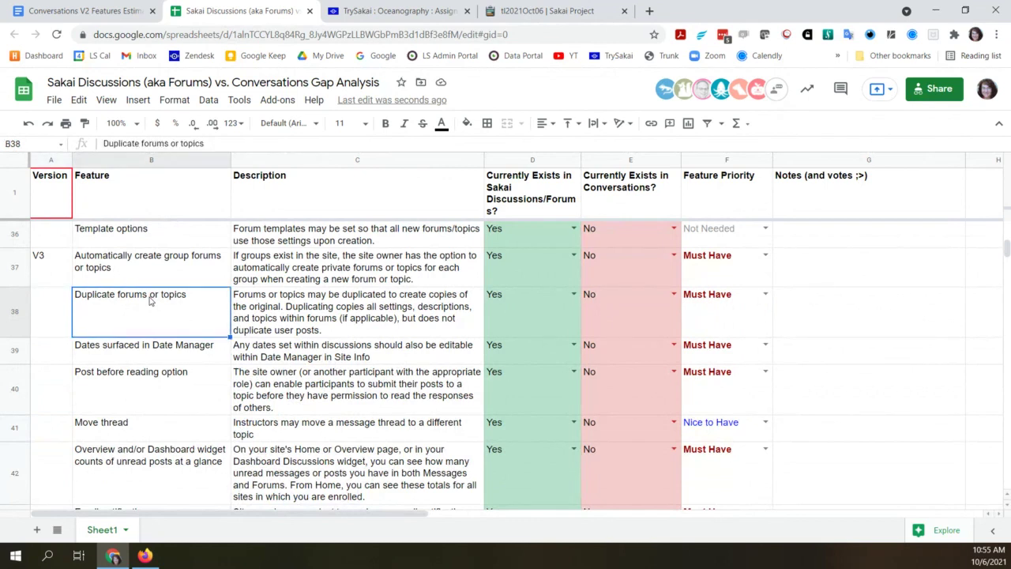
pyautogui.press('Left')
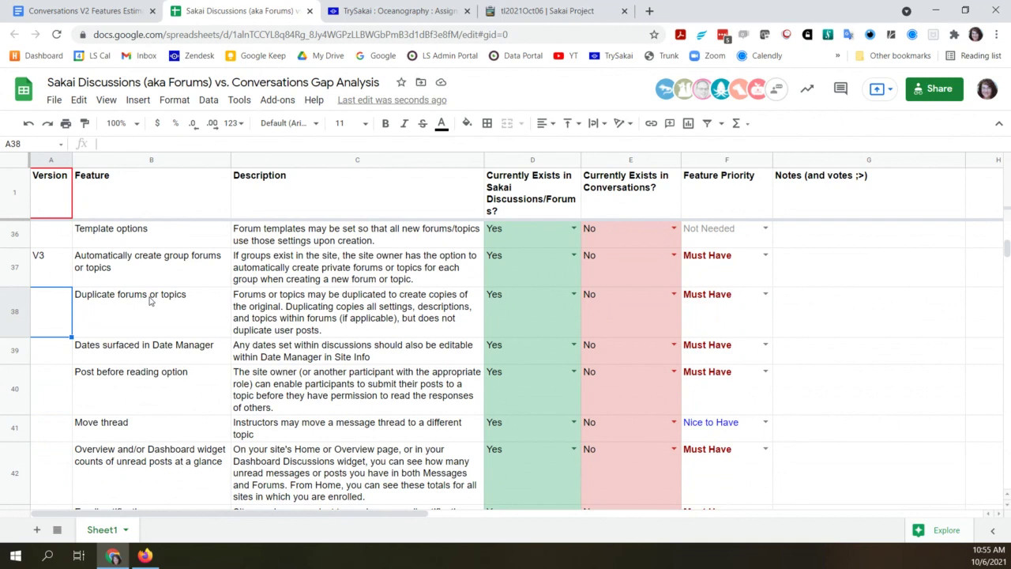
# Step: Set the versions of Post before reading option and Dates surfaced in Date Manager to V3
pyautogui.press('Down')
pyautogui.press('Right')
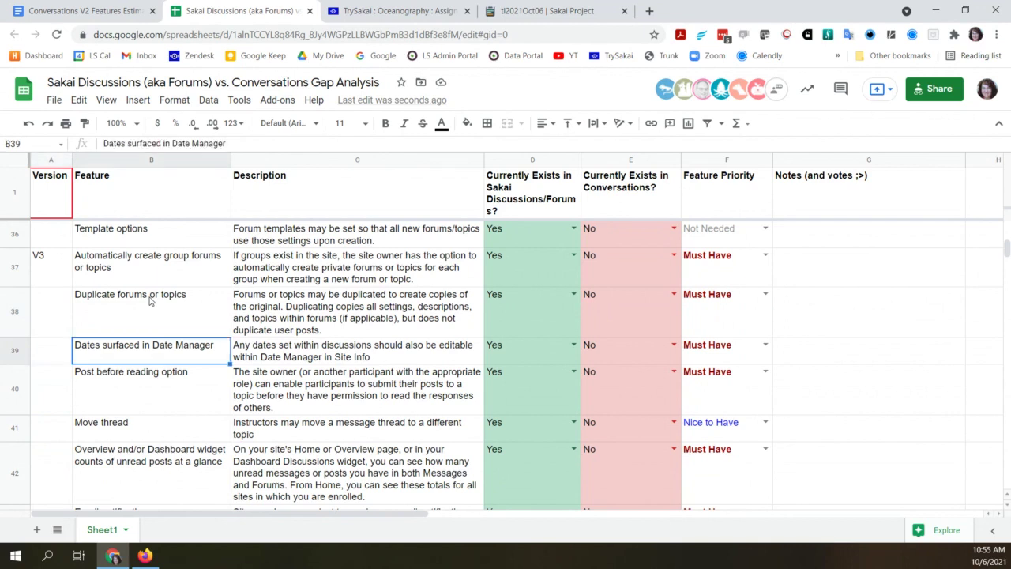
pyautogui.press('Down')
pyautogui.press('Left')
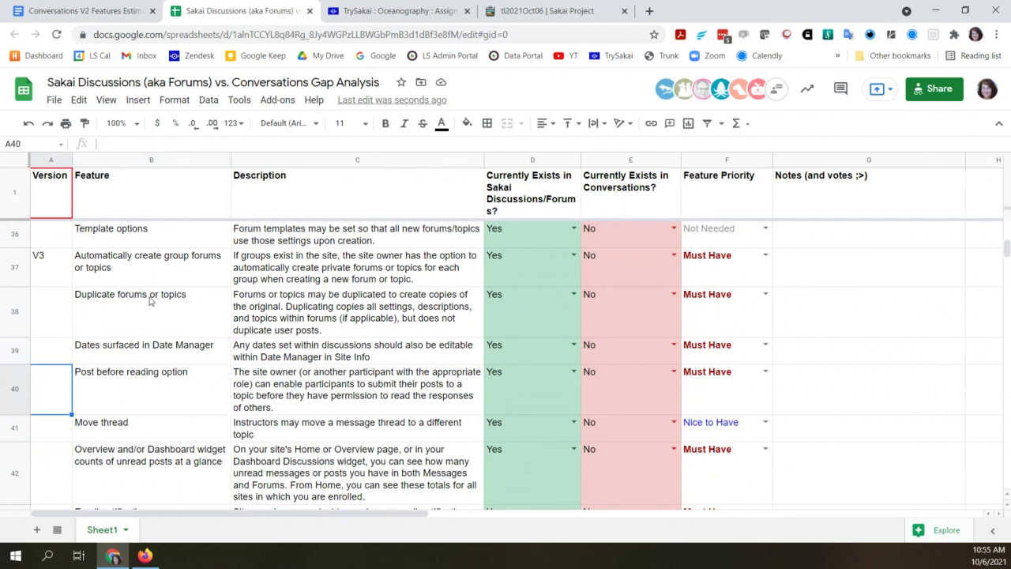
pyautogui.write('V3')
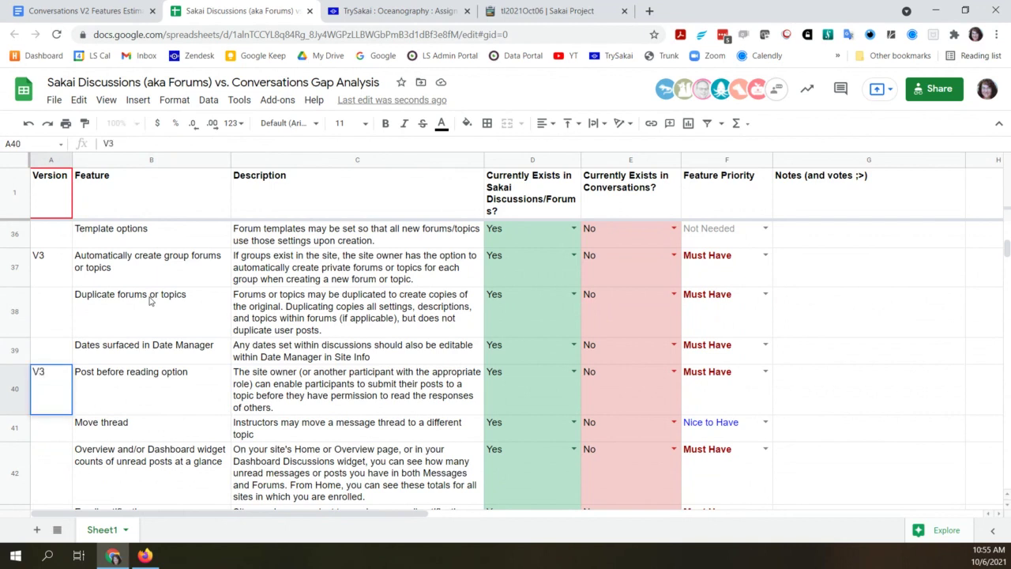
pyautogui.press('Up')
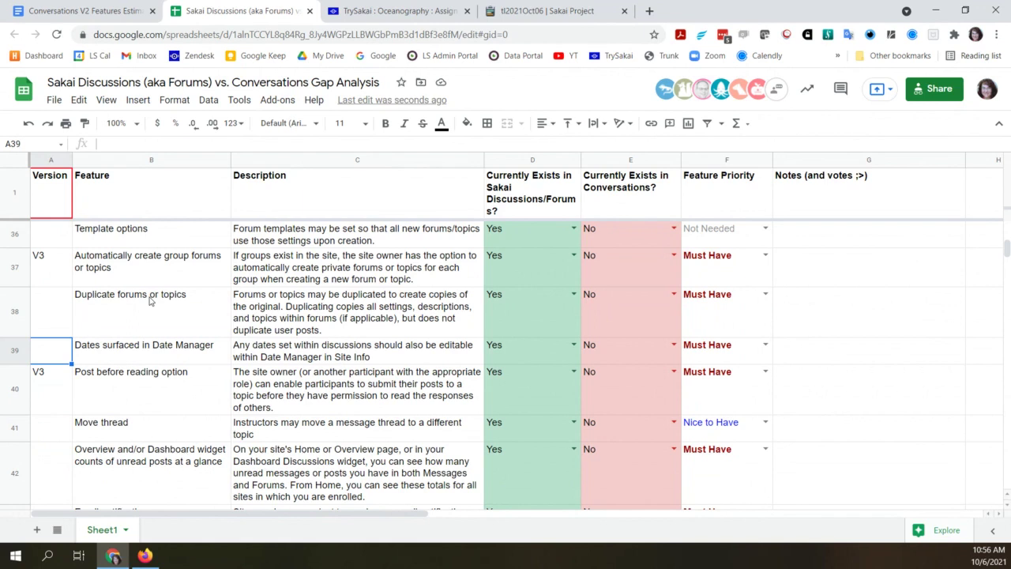
pyautogui.write('V3')
pyautogui.press('Down')
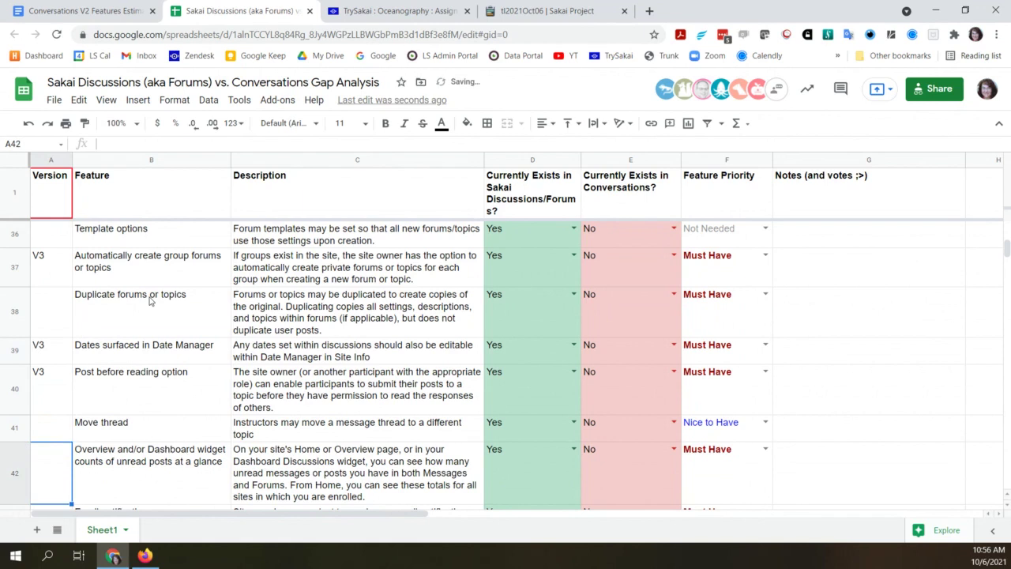
# Step: Review the Move thread, unread post counts widget and Email notifications features, ending on the widget feature
pyautogui.press('Down')
pyautogui.press('Up')
pyautogui.press('Up')
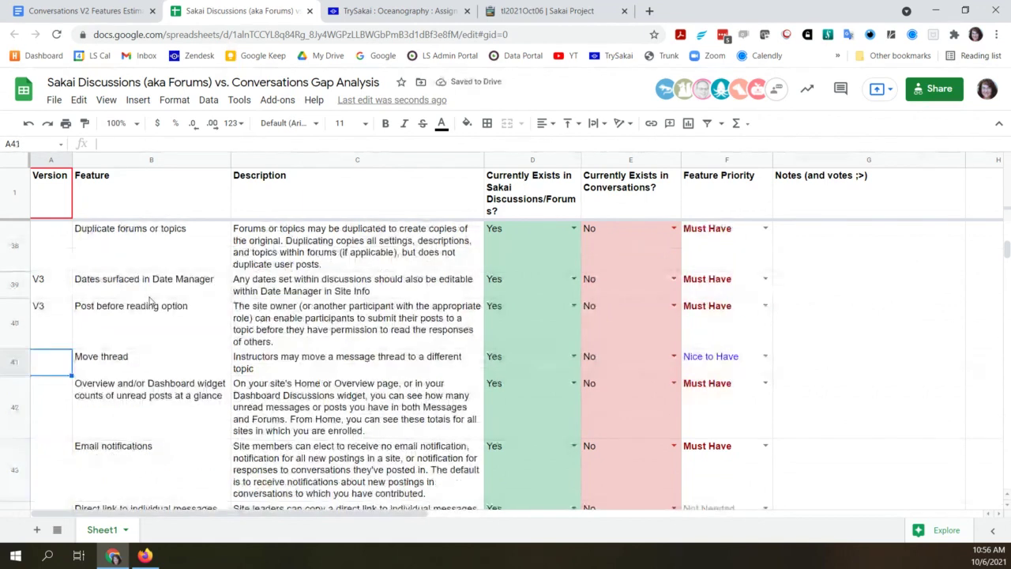
pyautogui.press('Right')
pyautogui.press('Down')
pyautogui.press('Down')
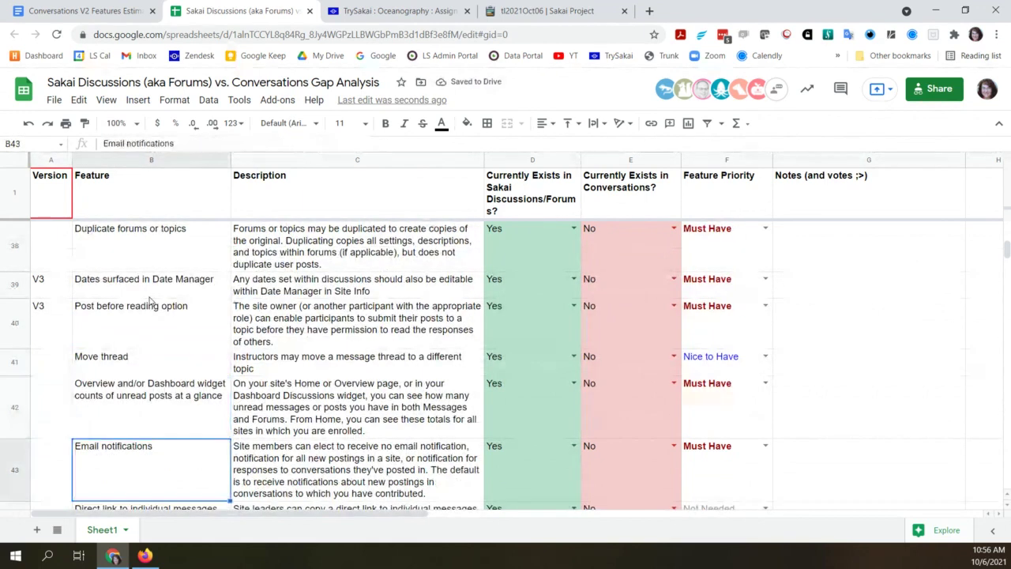
pyautogui.press('Up')
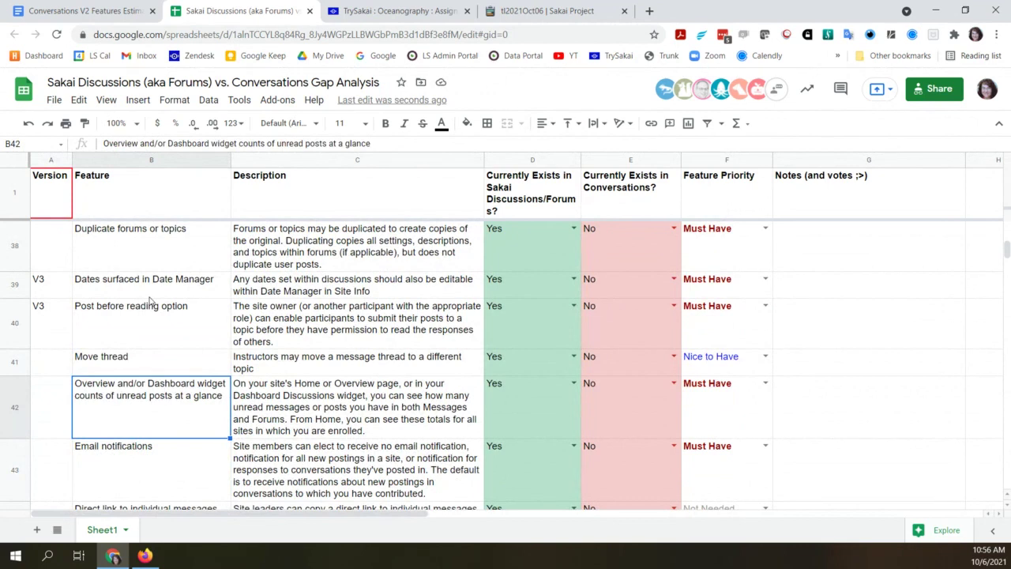
# Step: Review the features between Automatically create group forums or topics and Email notifications, ending on Duplicate forums or topics
pyautogui.press('Down')
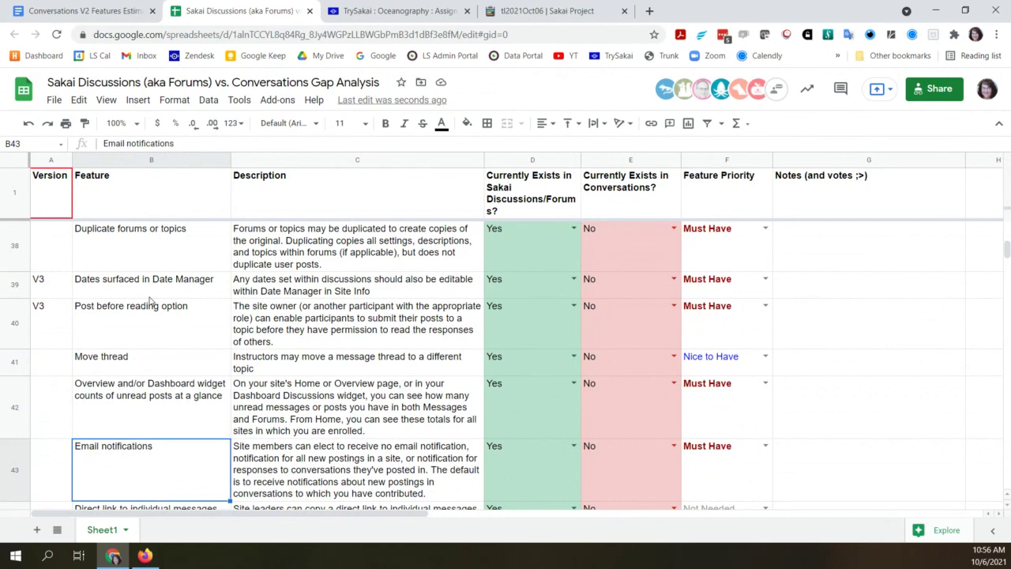
pyautogui.press('Down')
pyautogui.press('Up')
pyautogui.press('Up')
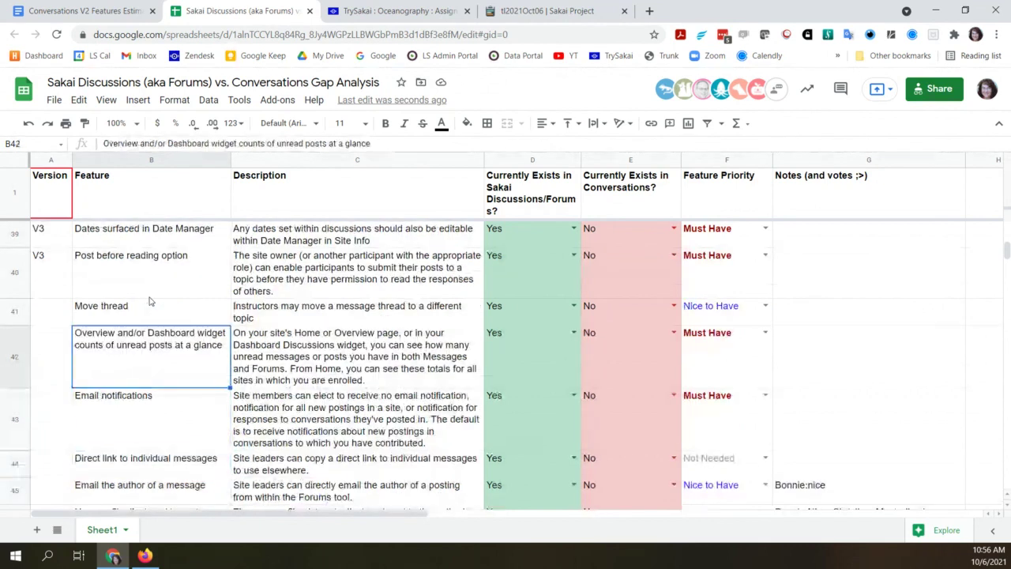
pyautogui.press('Up')
pyautogui.press('Up')
pyautogui.press('Up')
pyautogui.press('Up')
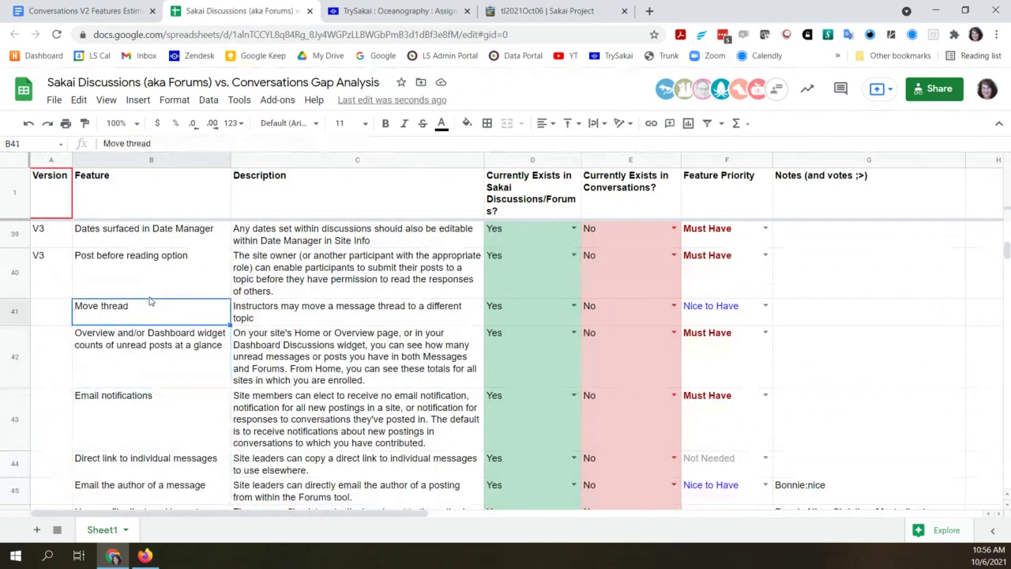
pyautogui.press('Up')
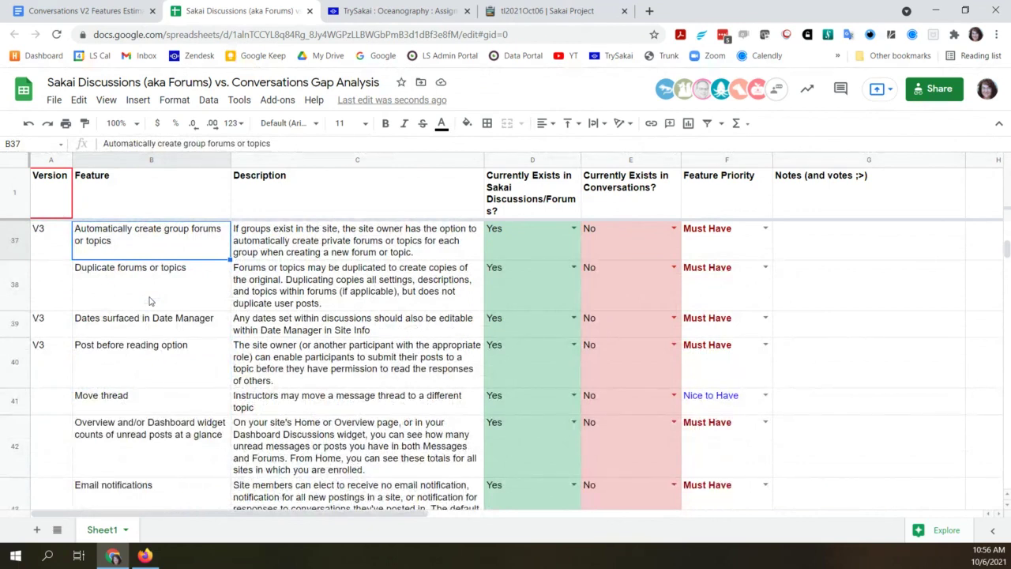
pyautogui.click(150, 301)
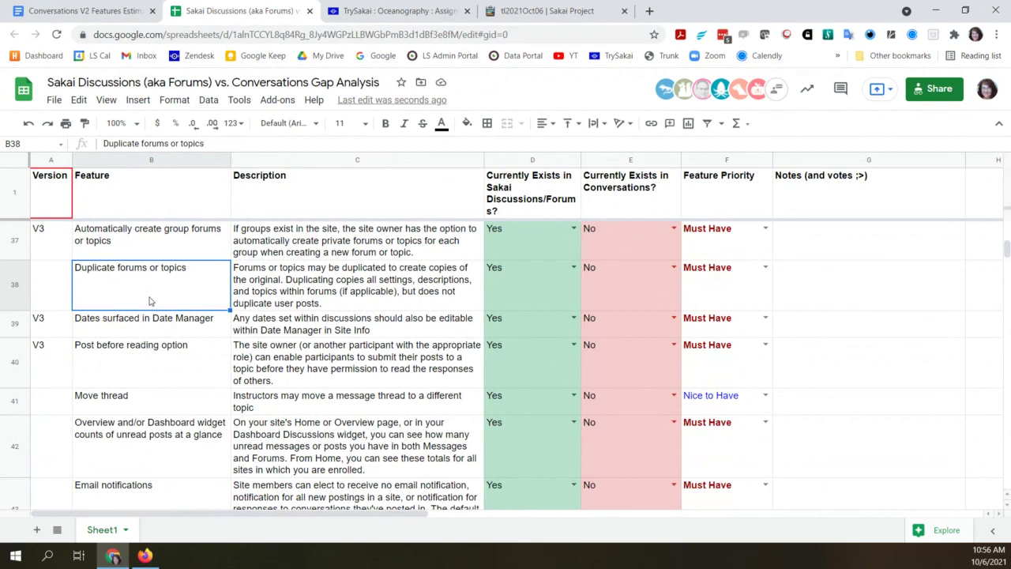
# Step: Set the version of the Overview and/or Dashboard widget counts of unread posts feature to V3
pyautogui.press('Down')
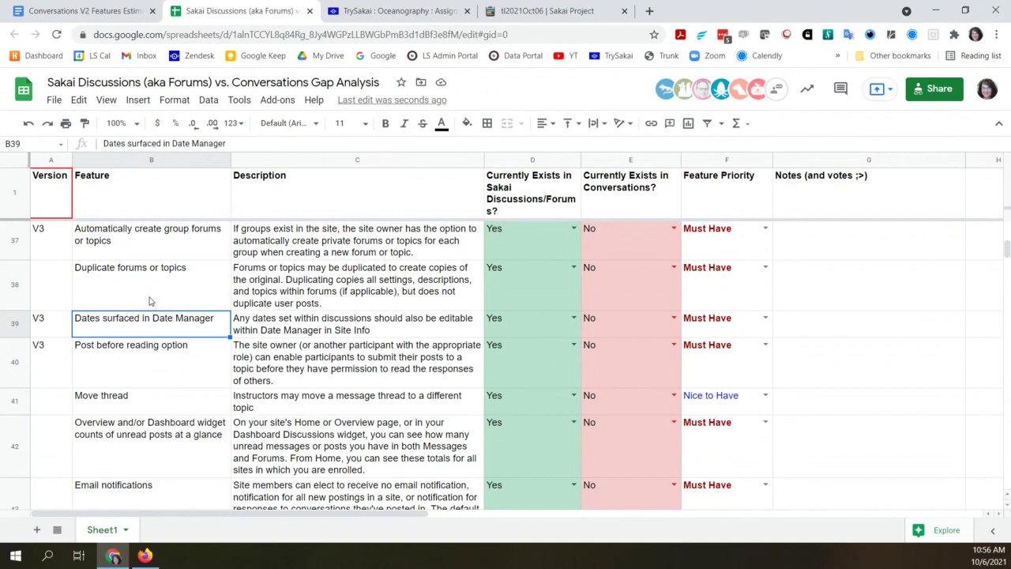
pyautogui.press('Left')
pyautogui.press('Right')
pyautogui.press('Down')
pyautogui.press('Down')
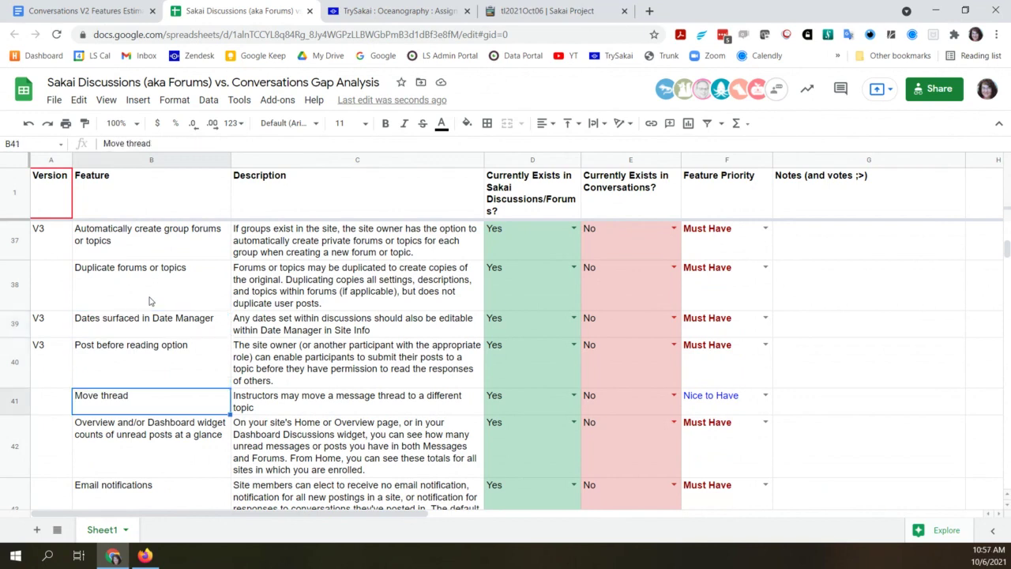
pyautogui.press('Down')
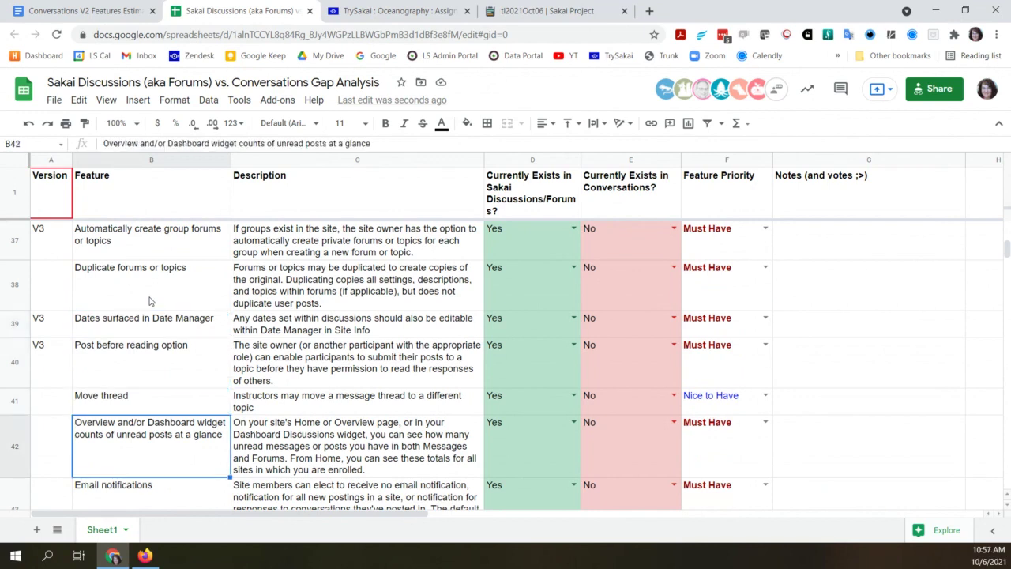
pyautogui.press('Left')
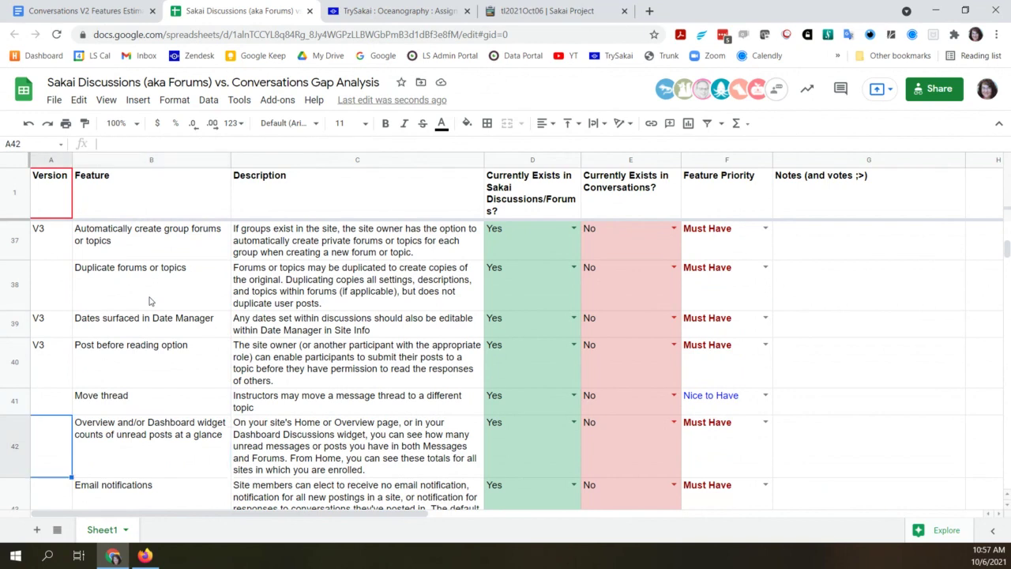
pyautogui.write('V3')
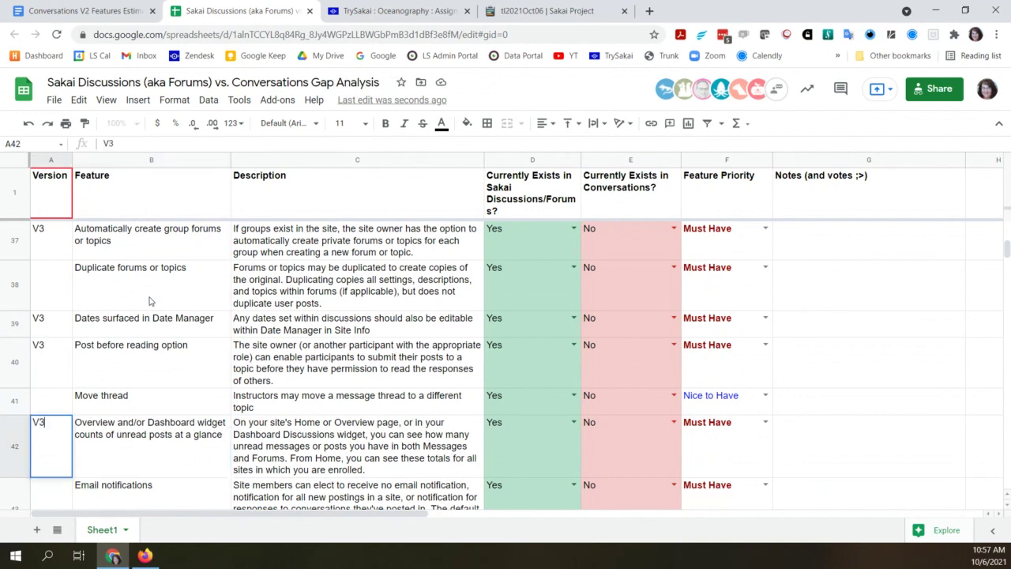
pyautogui.press('Return')
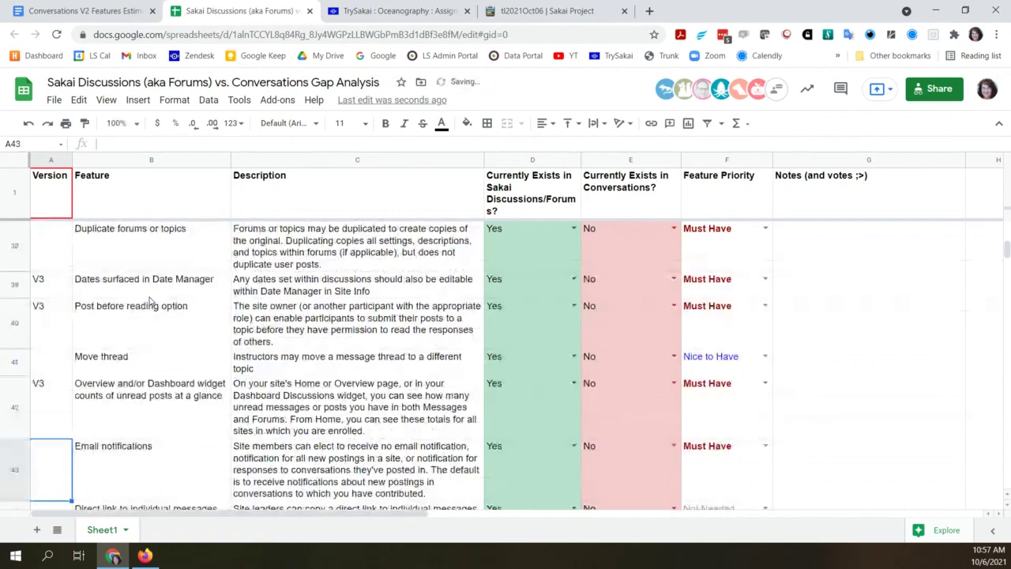
# Step: Append ". Also useful to capture a conversation in case of problems, grade challenge, etc." to the existing note for Ability to print posts
pyautogui.press('Down')
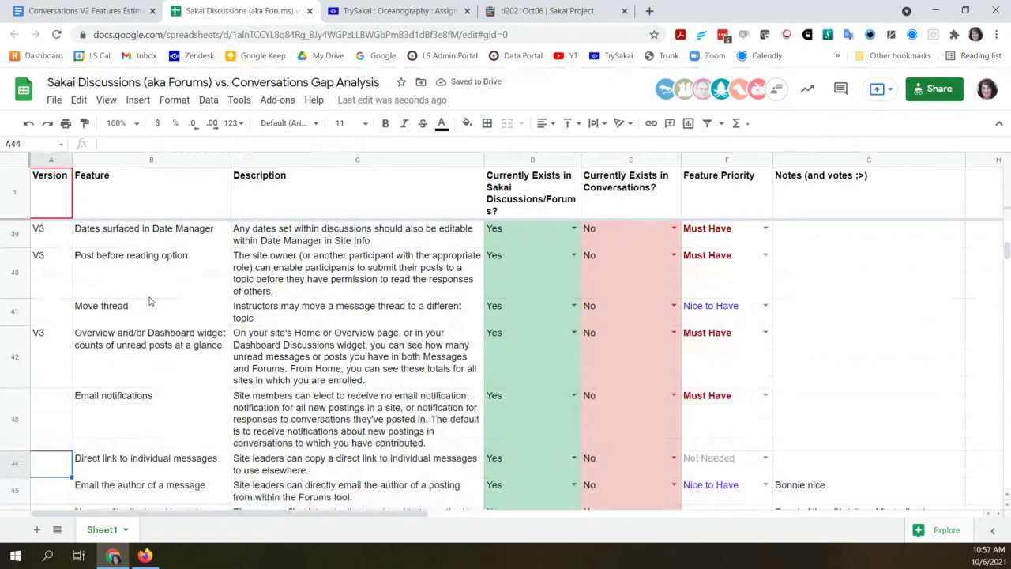
pyautogui.press('Down')
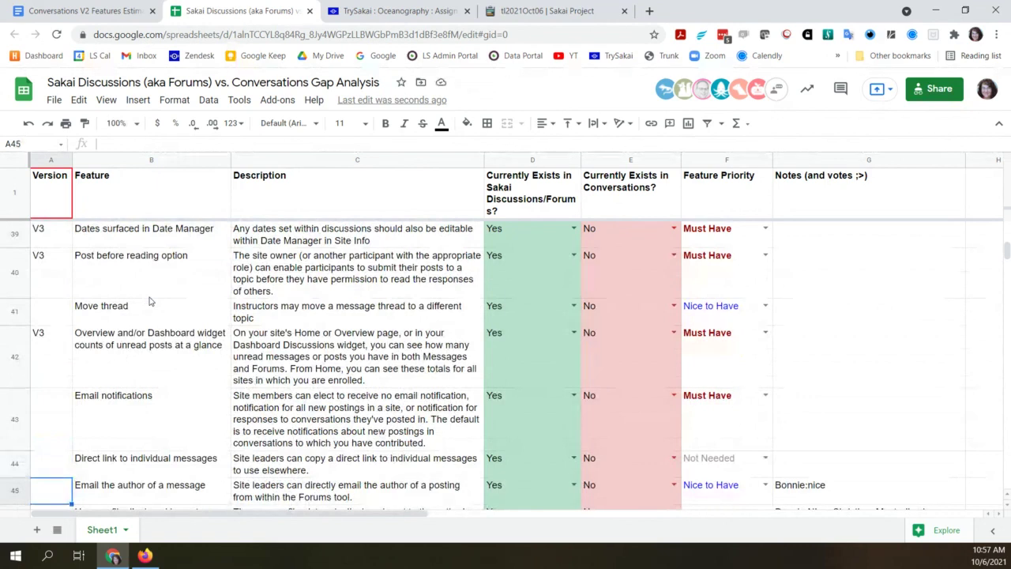
pyautogui.press('Right')
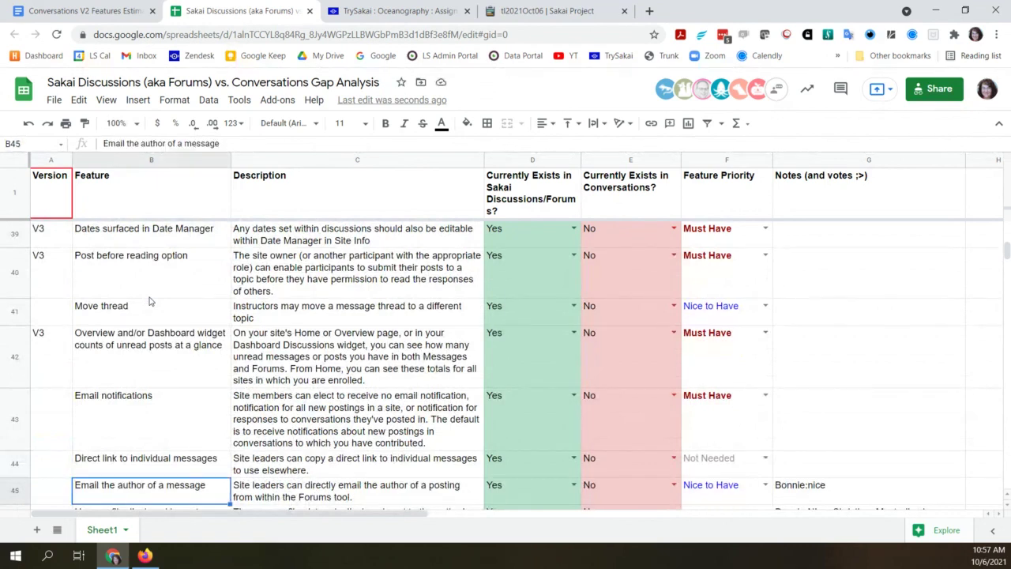
pyautogui.press('Down')
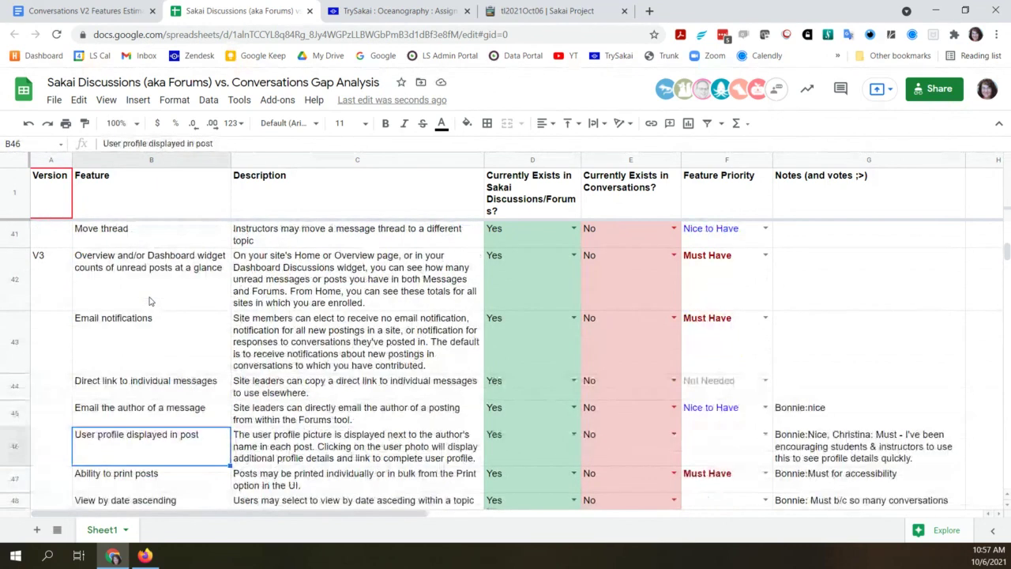
pyautogui.press('Down')
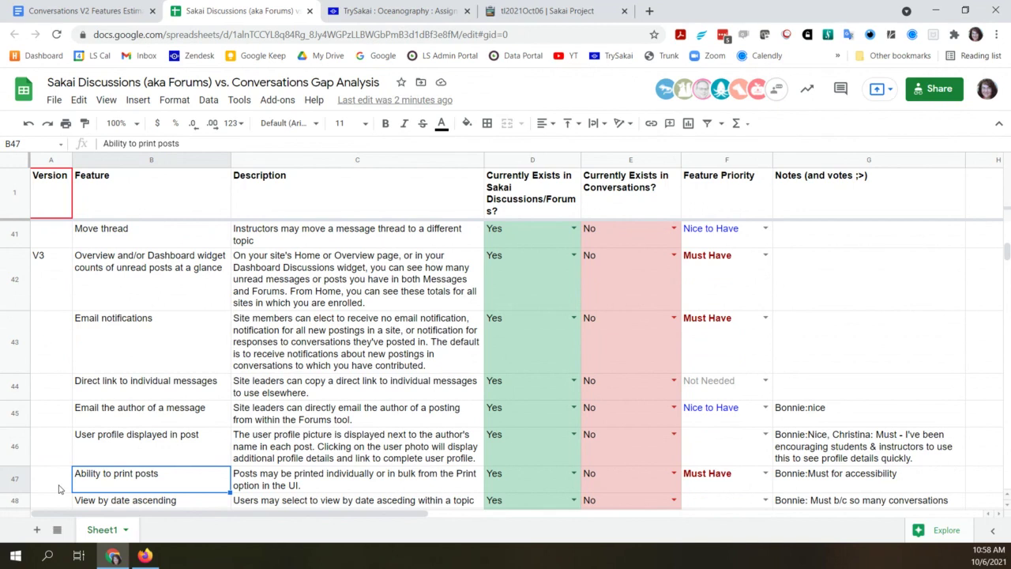
pyautogui.doubleClick(933, 484)
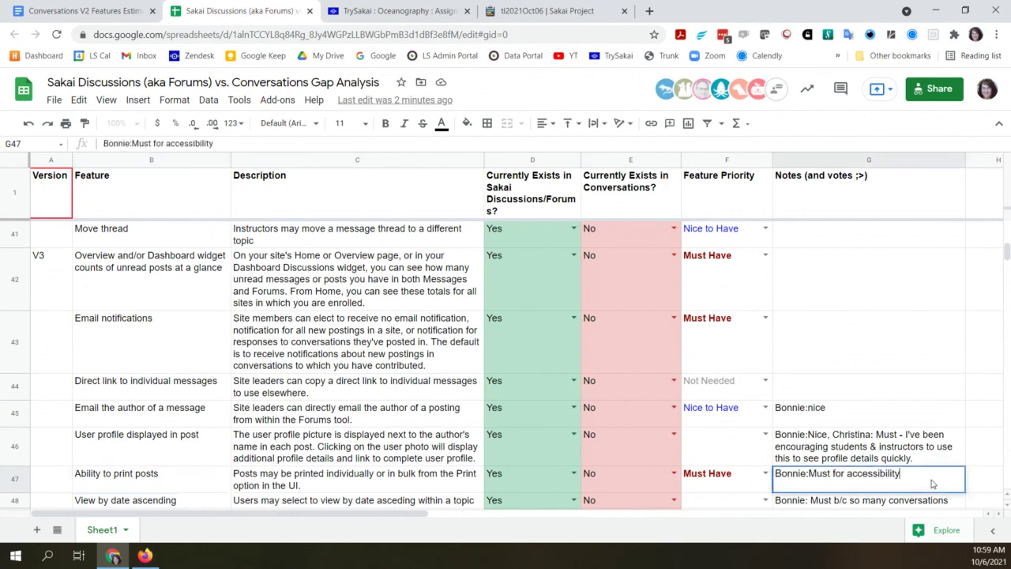
pyautogui.write('Also usefule t')
pyautogui.press('BackSpace')
pyautogui.press('BackSpace')
pyautogui.press('BackSpace')
pyautogui.write('to ca')
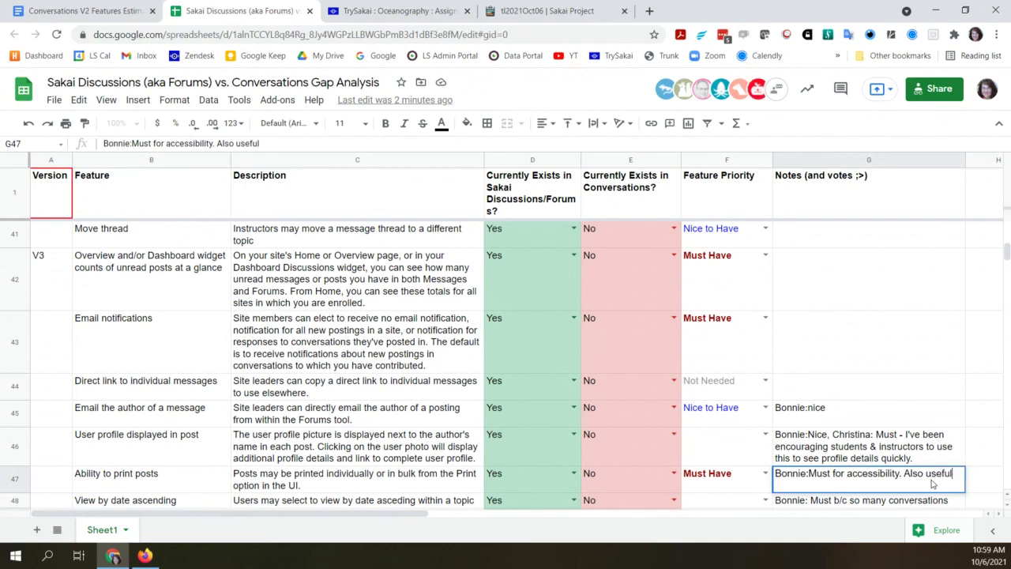
pyautogui.write('p')
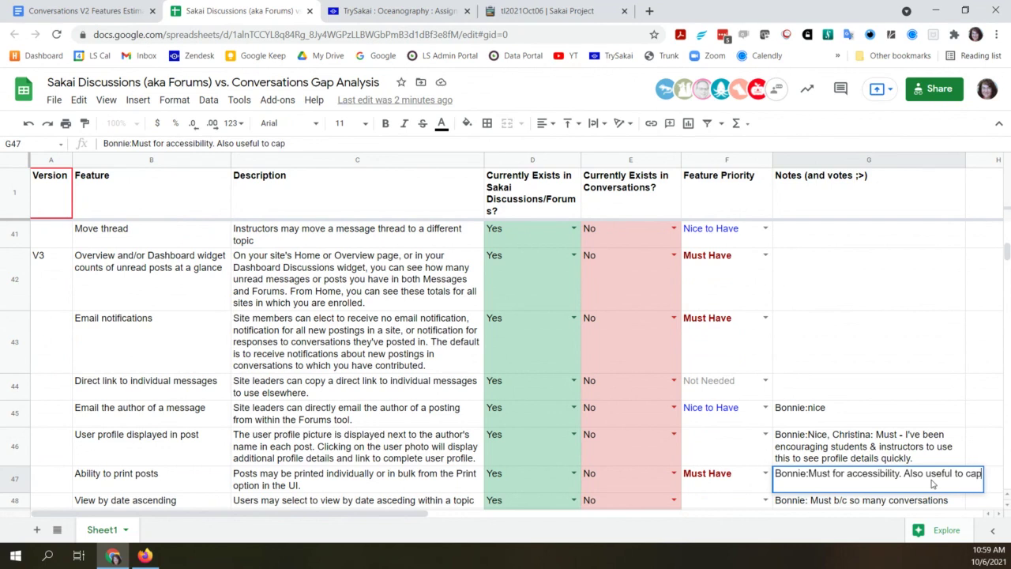
pyautogui.write('ture a conf')
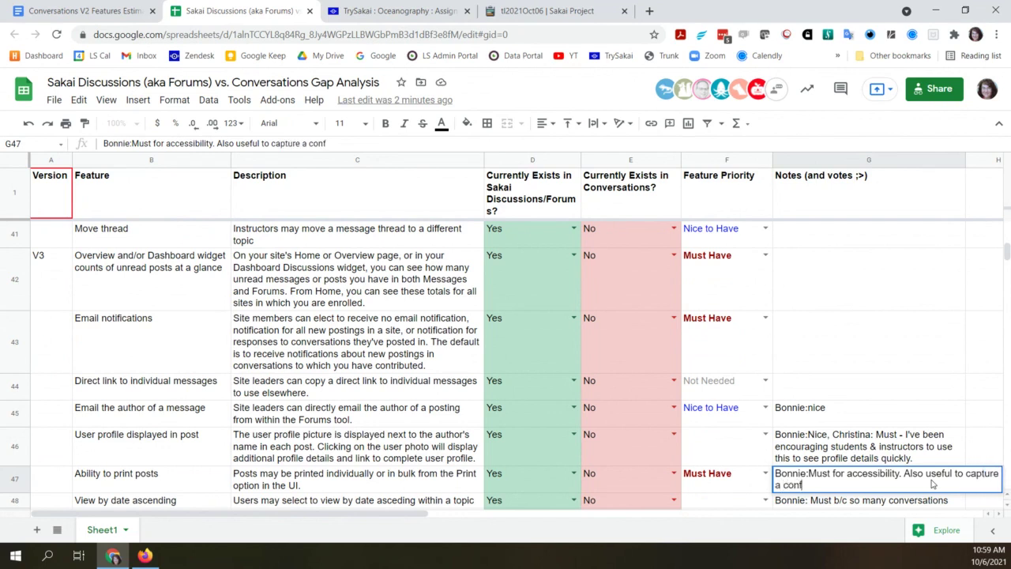
pyautogui.press('BackSpace')
pyautogui.write('versation for')
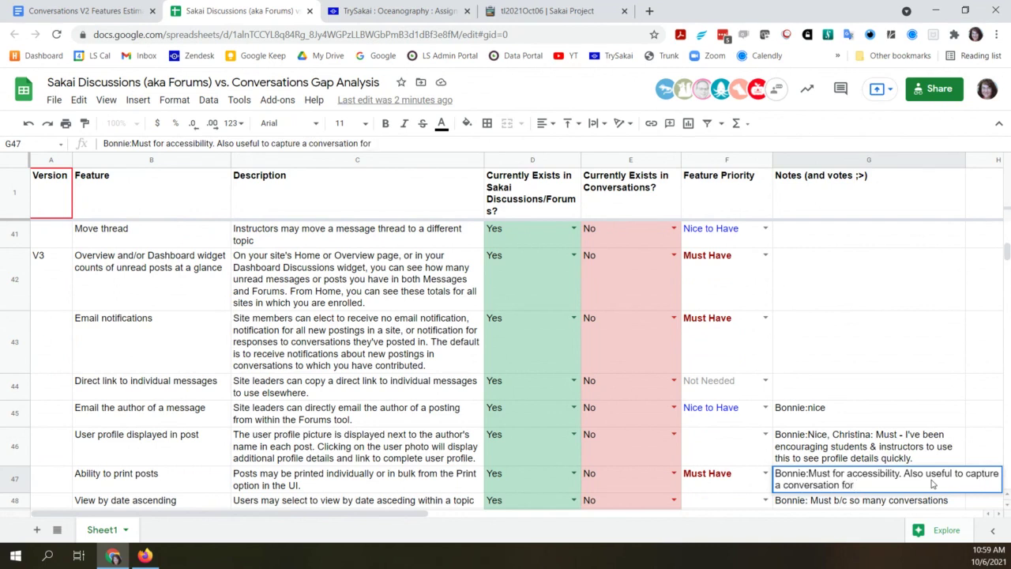
pyautogui.press('BackSpace')
pyautogui.press('BackSpace')
pyautogui.write('i')
pyautogui.press('BackSpace')
pyautogui.press('BackSpace')
pyautogui.write('in case of problems')
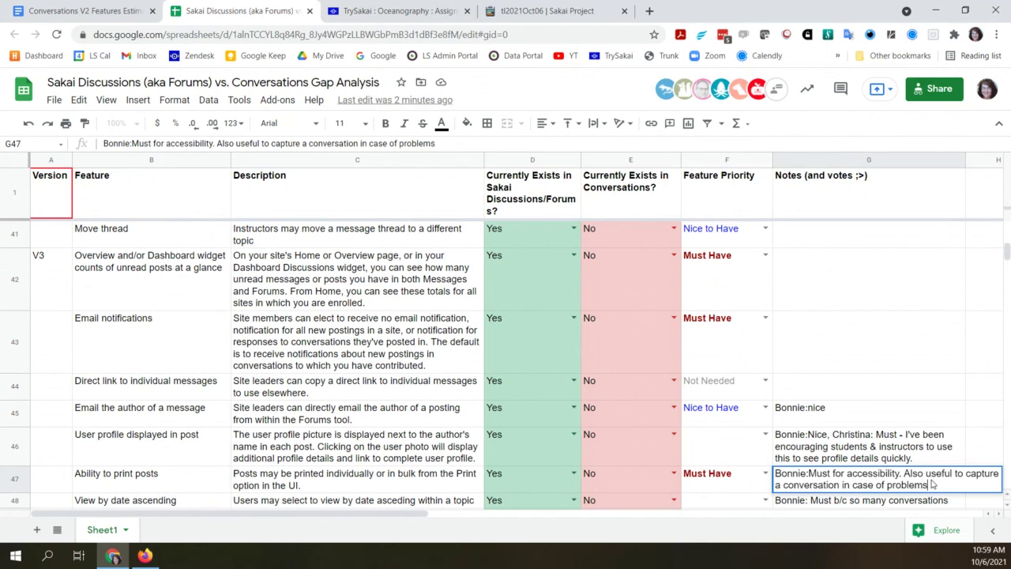
pyautogui.write('m')
pyautogui.press('BackSpace')
pyautogui.press('BackSpace')
pyautogui.write('s, grade challenge, etc.')
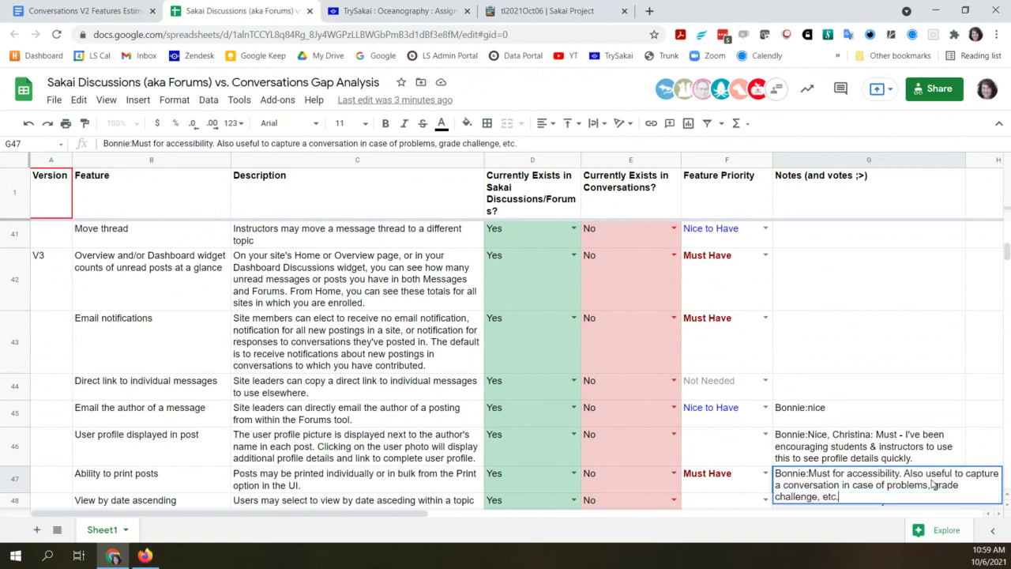
pyautogui.press('Return')
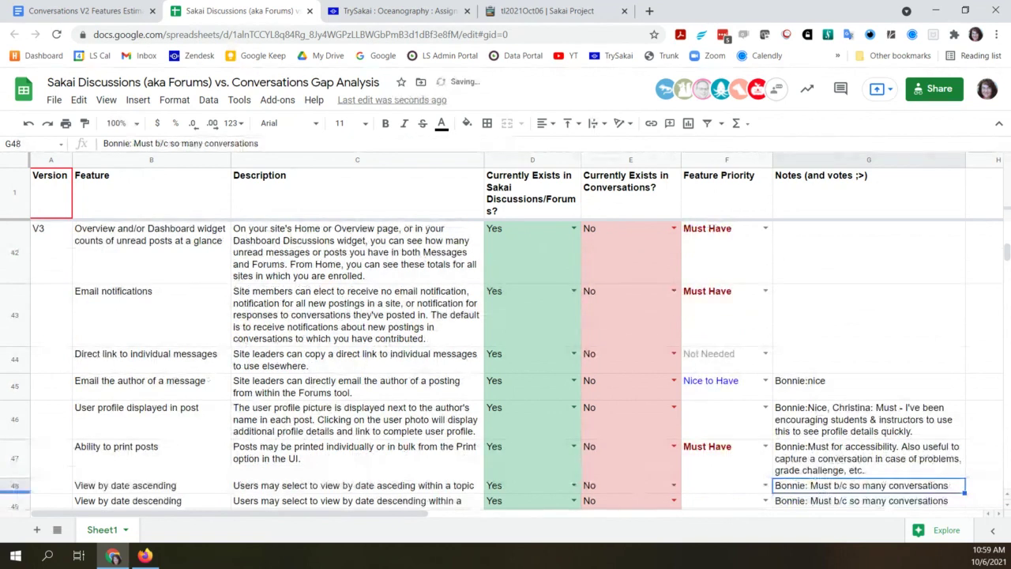
# Step: Set the version of the Ability to print posts feature to V3
pyautogui.click(58, 461)
pyautogui.write('V3')
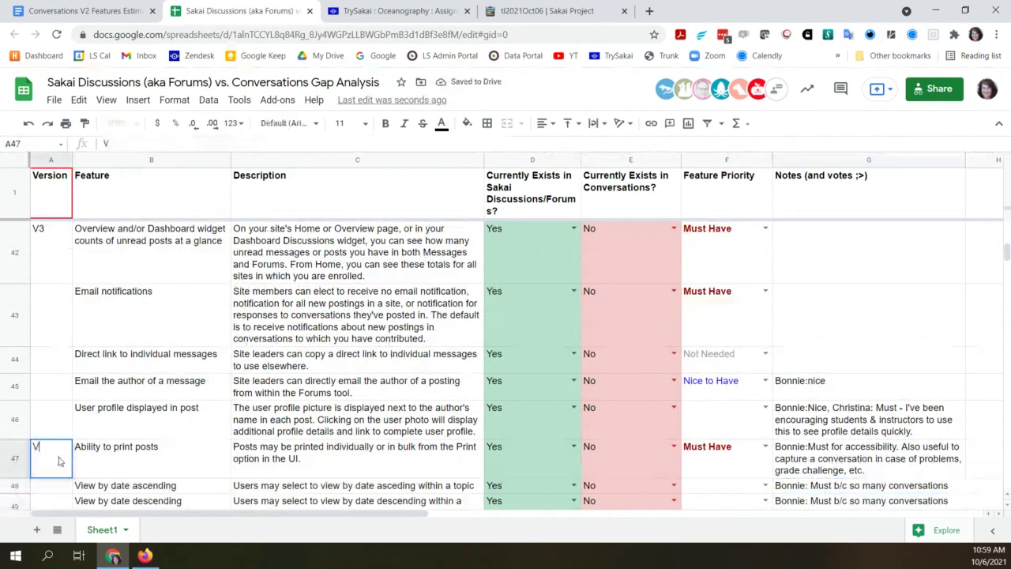
pyautogui.press('Return')
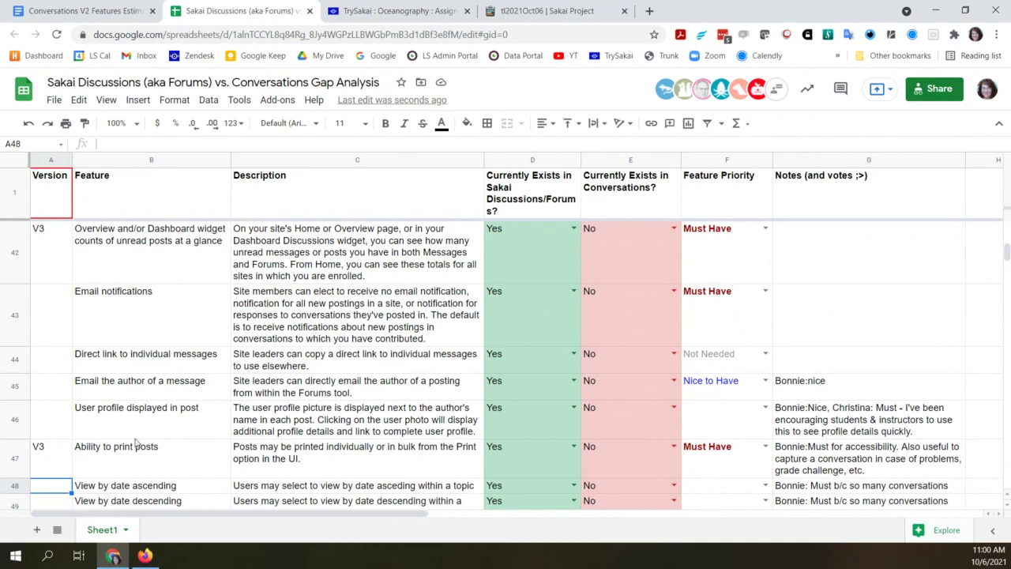
# Step: Examine the view options by date ascending, date descending and unread, along with their descriptions and notes
pyautogui.click(135, 485)
pyautogui.press('Down')
pyautogui.press('Down')
pyautogui.press('Down')
pyautogui.press('Down')
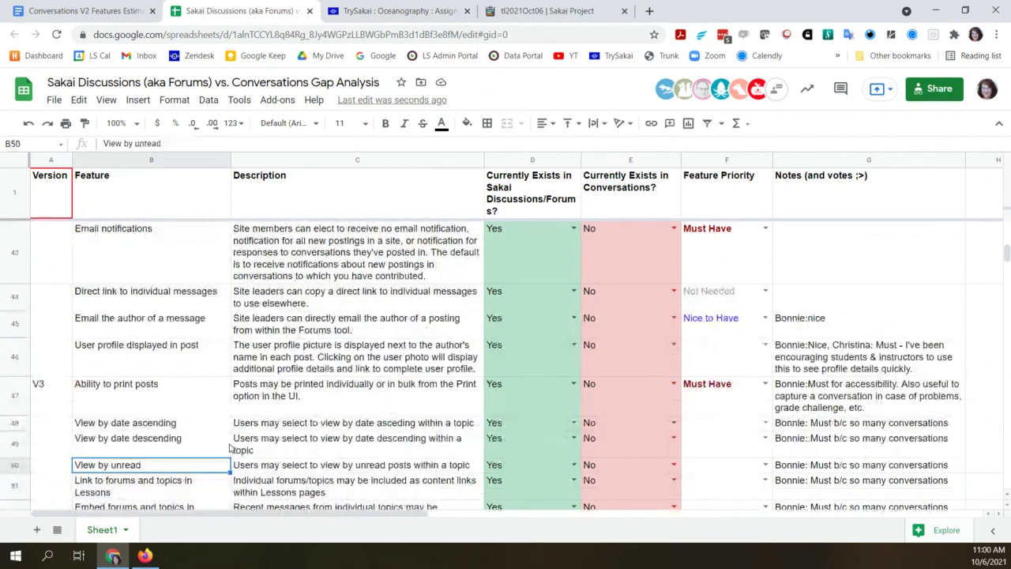
pyautogui.press('Up')
pyautogui.press('Up')
pyautogui.press('Up')
pyautogui.press('Up')
pyautogui.press('Down')
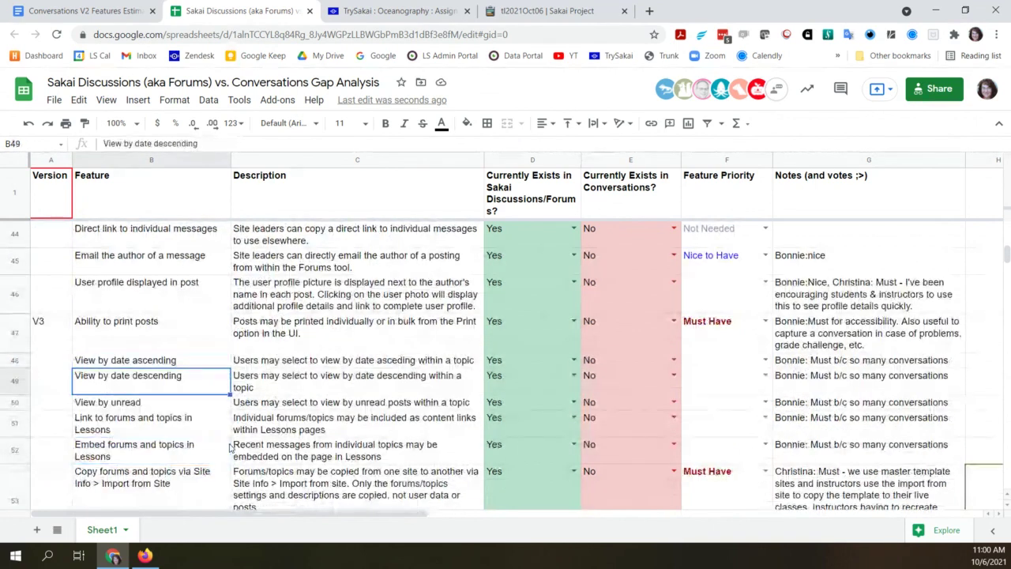
pyautogui.press('Up')
pyautogui.press('Down')
pyautogui.press('Down')
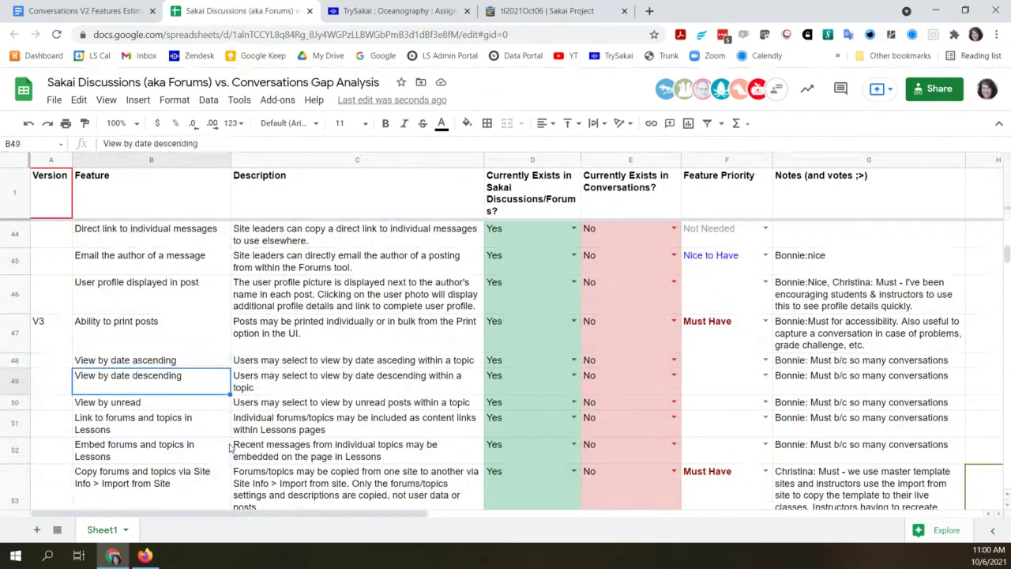
pyautogui.press('Up')
pyautogui.press('Up')
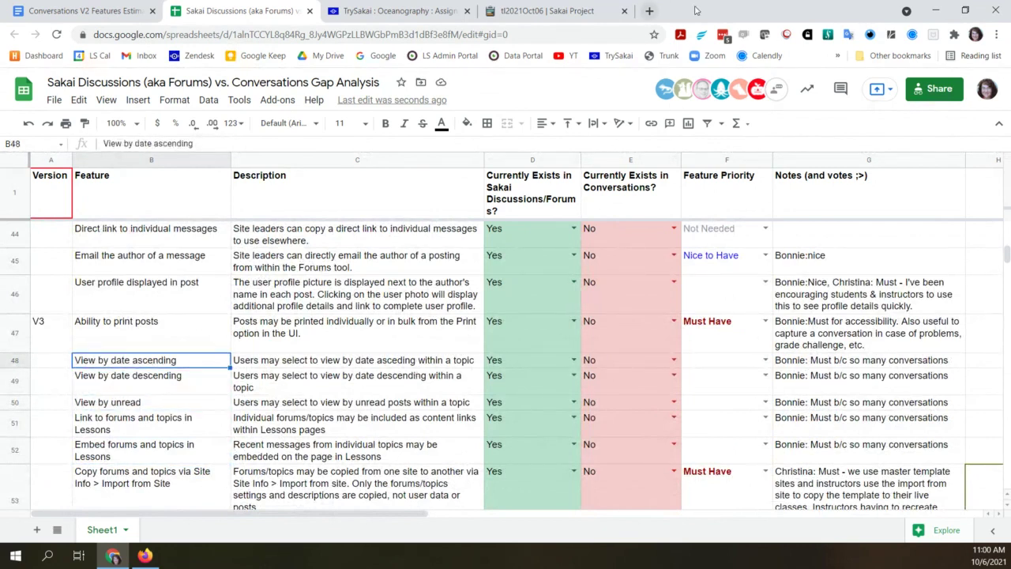
# Step: Open the Sakai - Forums Next site in a new browser tab from the Project Links bookmarks
pyautogui.click(652, 10)
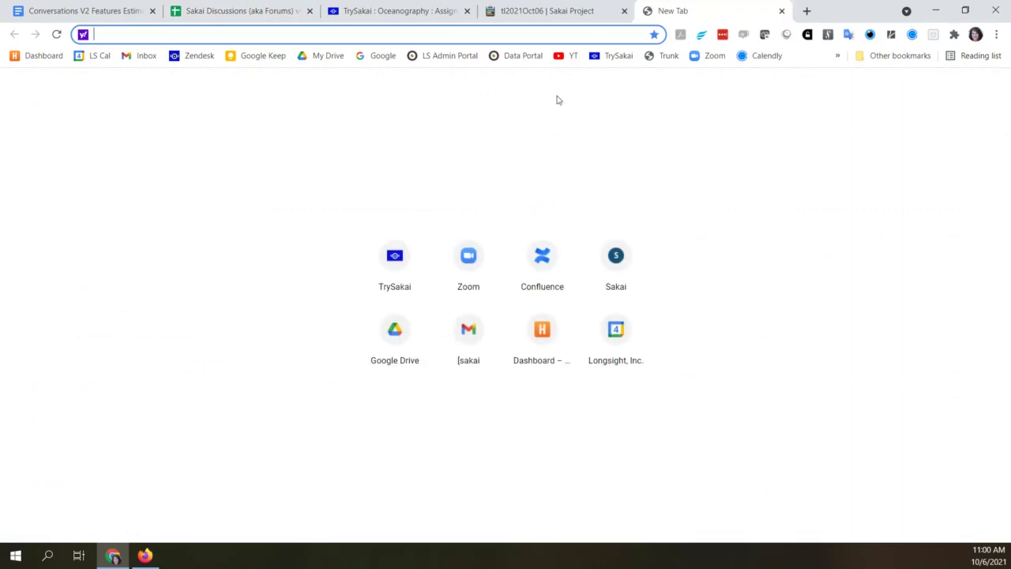
pyautogui.click(839, 56)
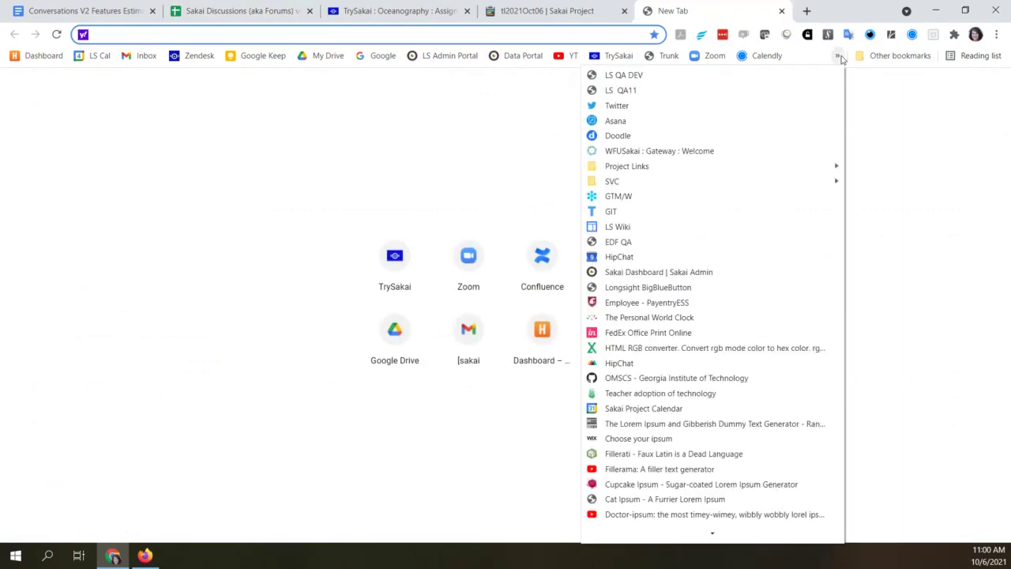
pyautogui.moveTo(705, 174)
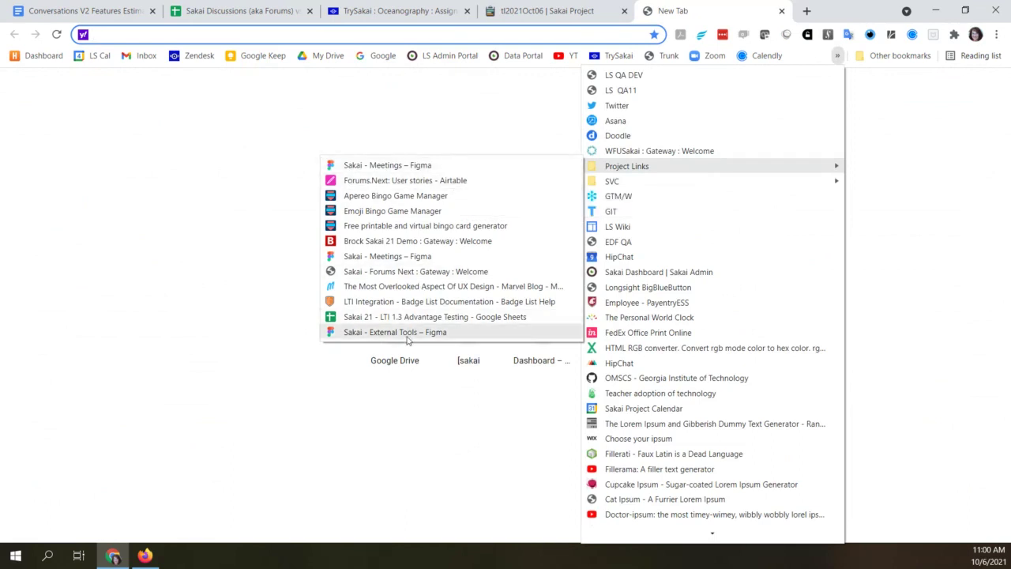
pyautogui.click(406, 273)
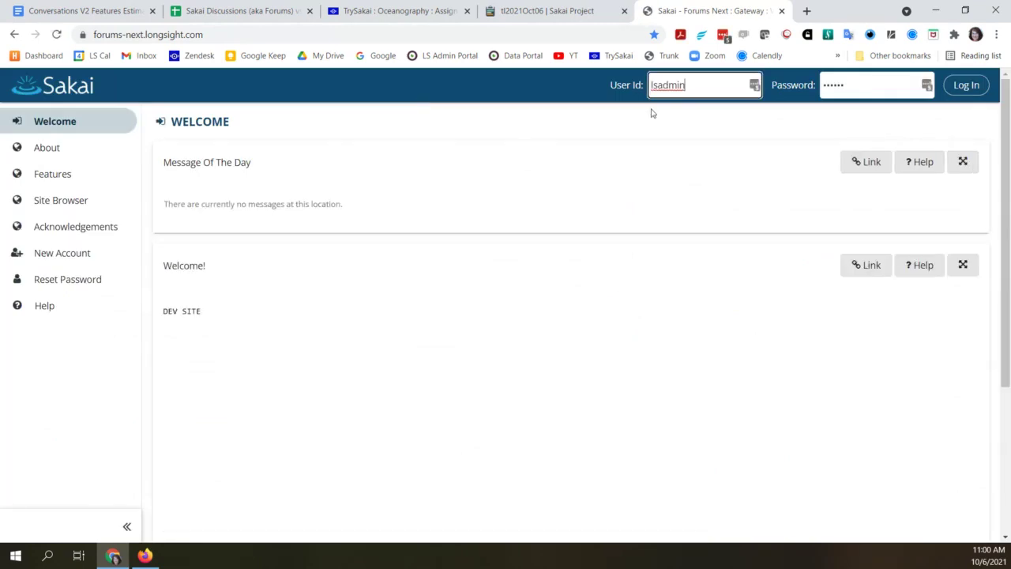
# Step: Fill in the saved faculty user ID and password and log in to the Forums Next site
pyautogui.click(756, 87)
pyautogui.click(668, 222)
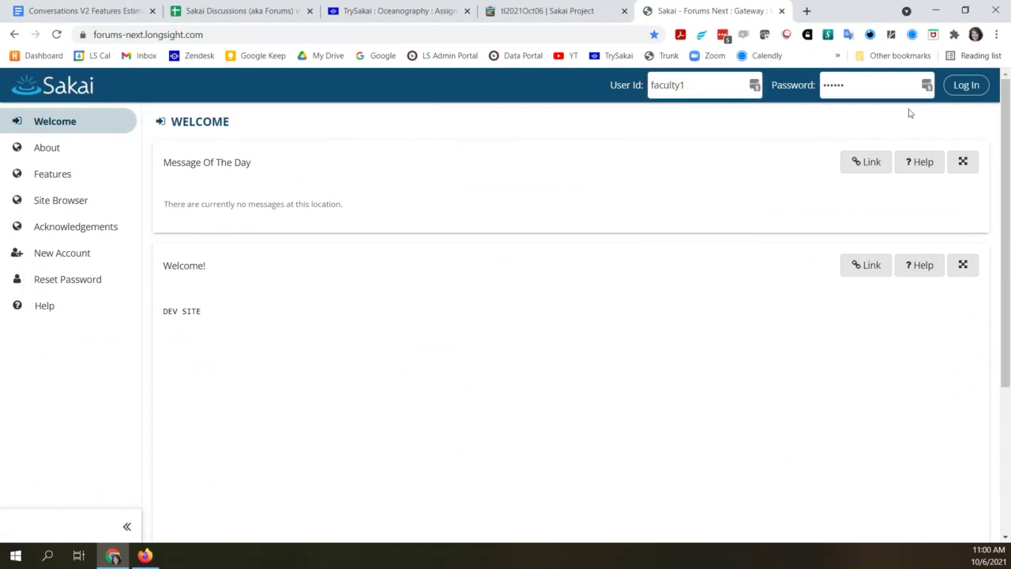
pyautogui.click(966, 86)
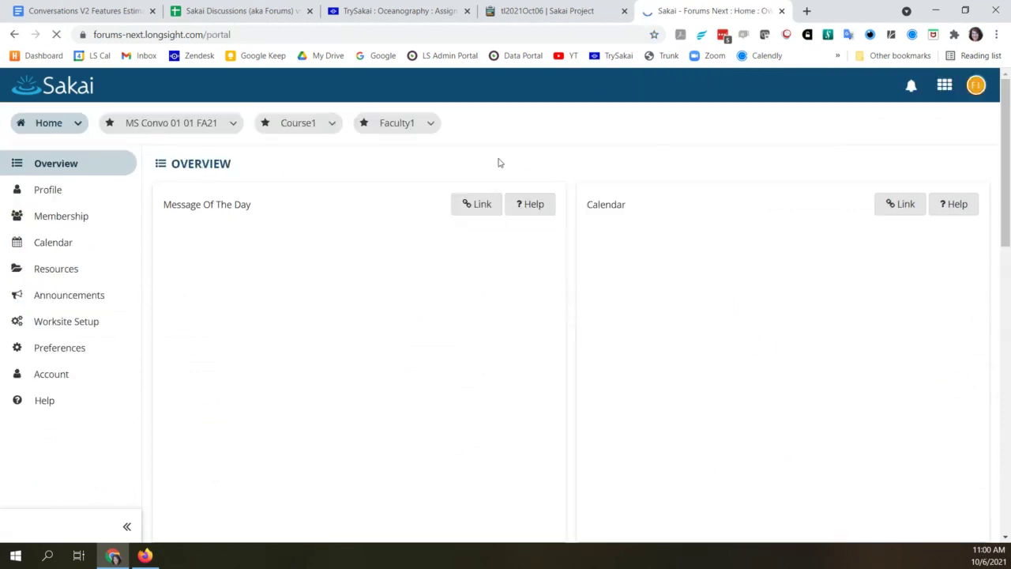
# Step: Check the Conversations tool in the Course1 site, and open Conversations in the Faculty1 site
pyautogui.click(298, 124)
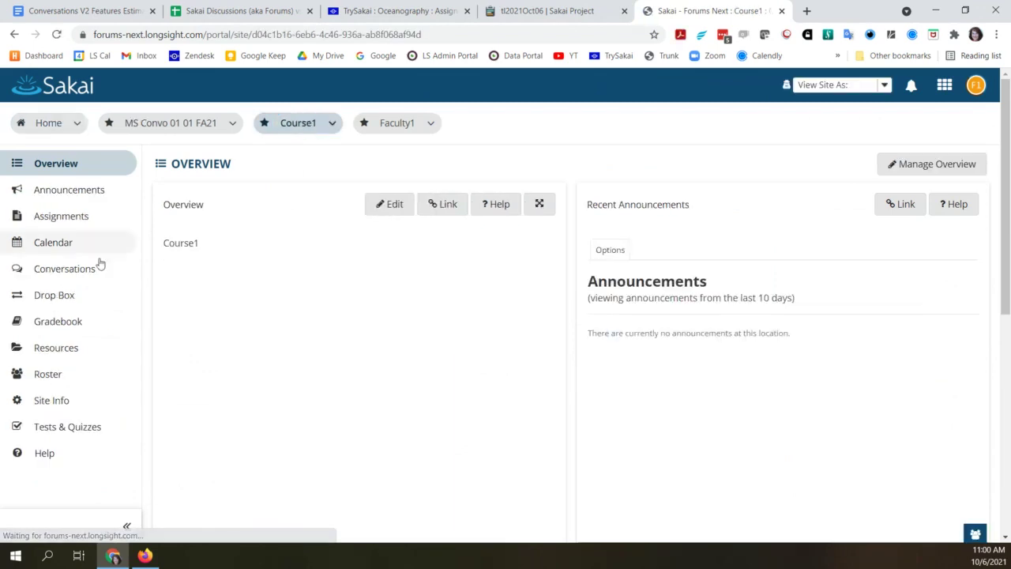
pyautogui.click(75, 278)
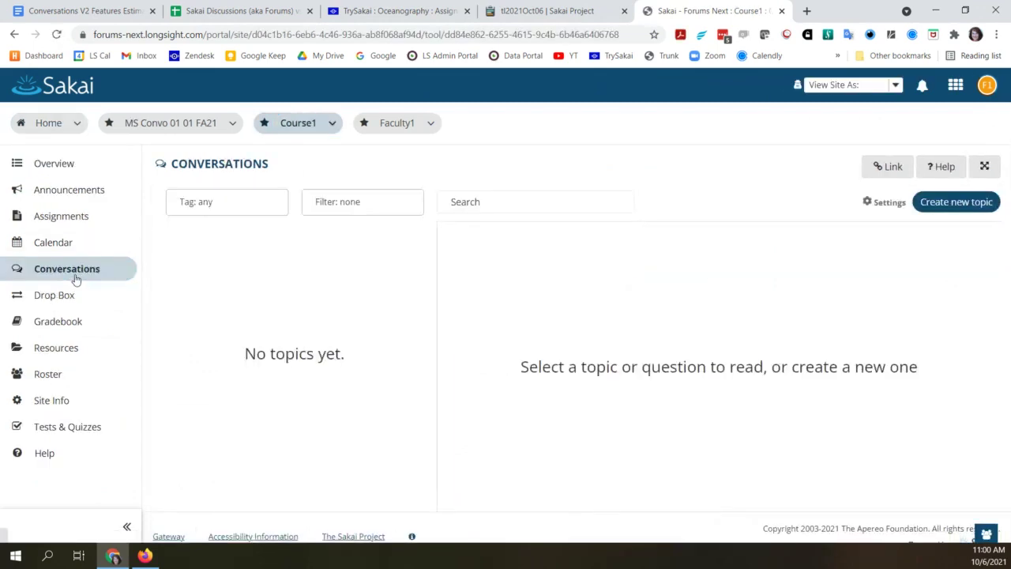
pyautogui.click(399, 126)
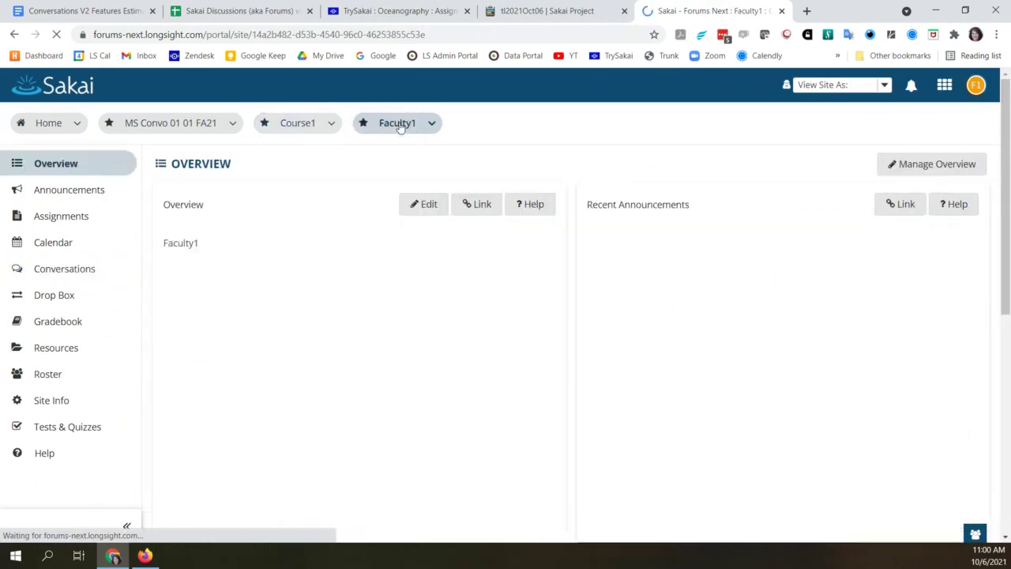
pyautogui.click(70, 273)
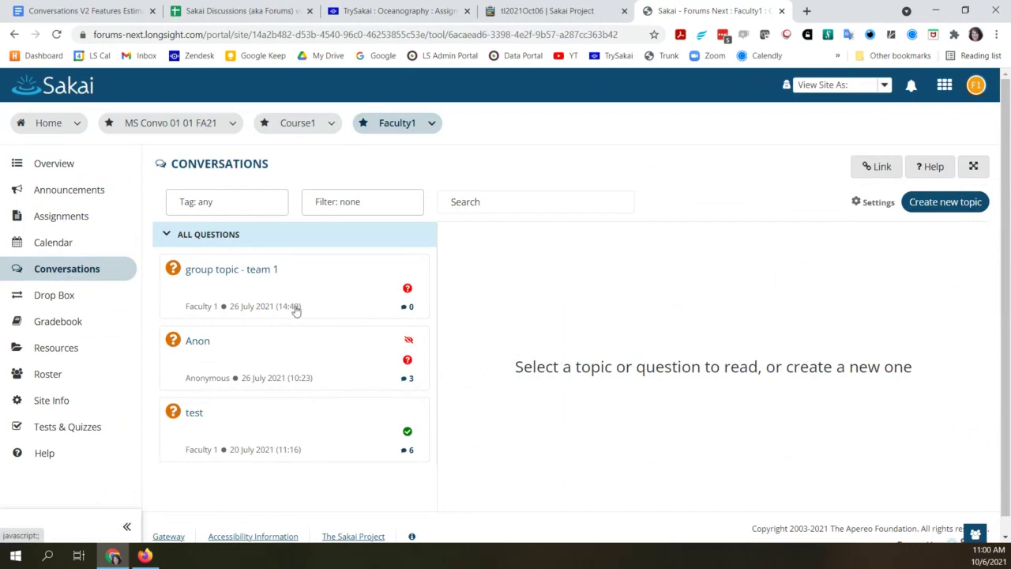
# Step: Examine the tag and filter options available for the Faculty1 conversations list
pyautogui.click(256, 205)
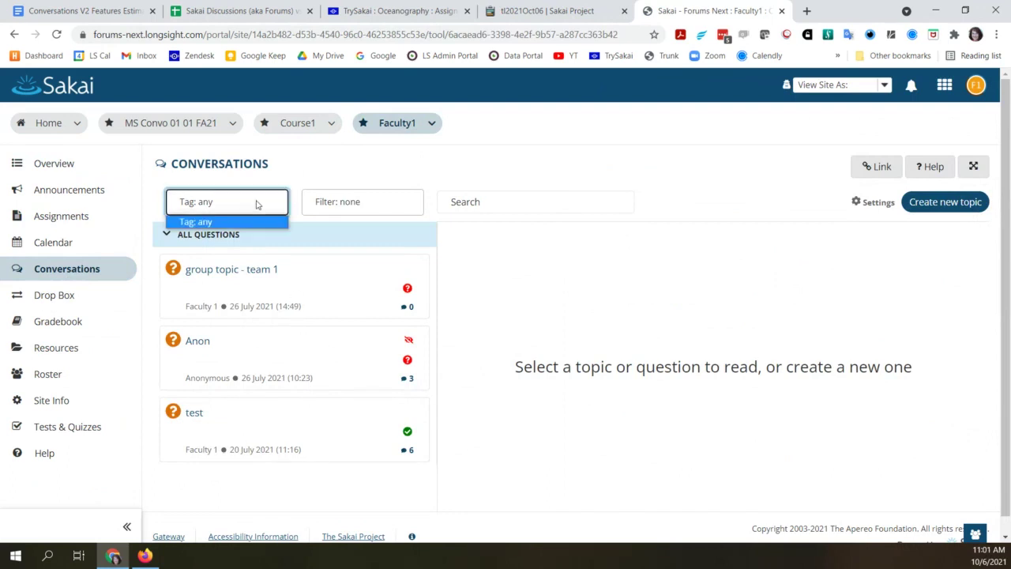
pyautogui.click(416, 209)
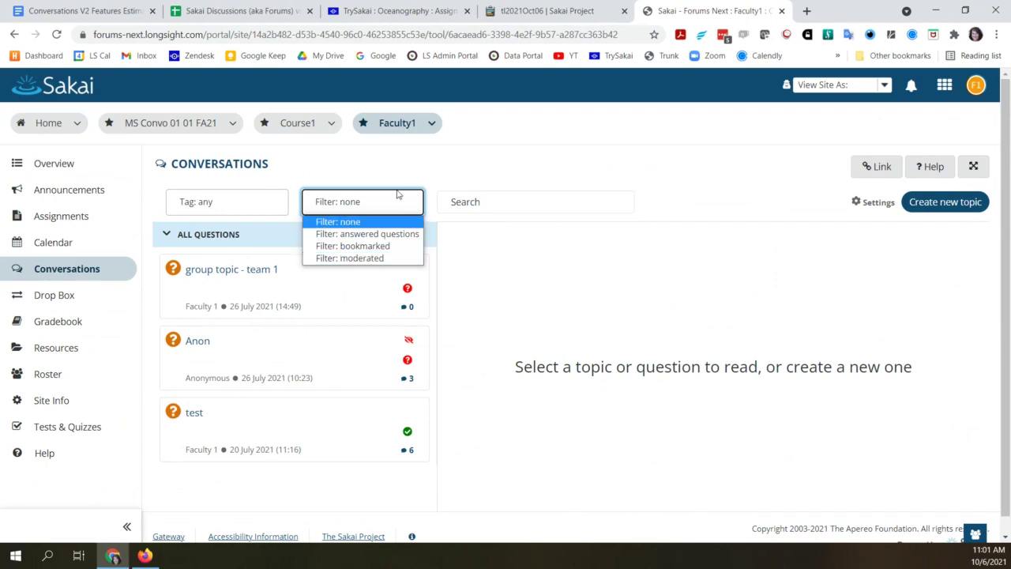
pyautogui.click(395, 164)
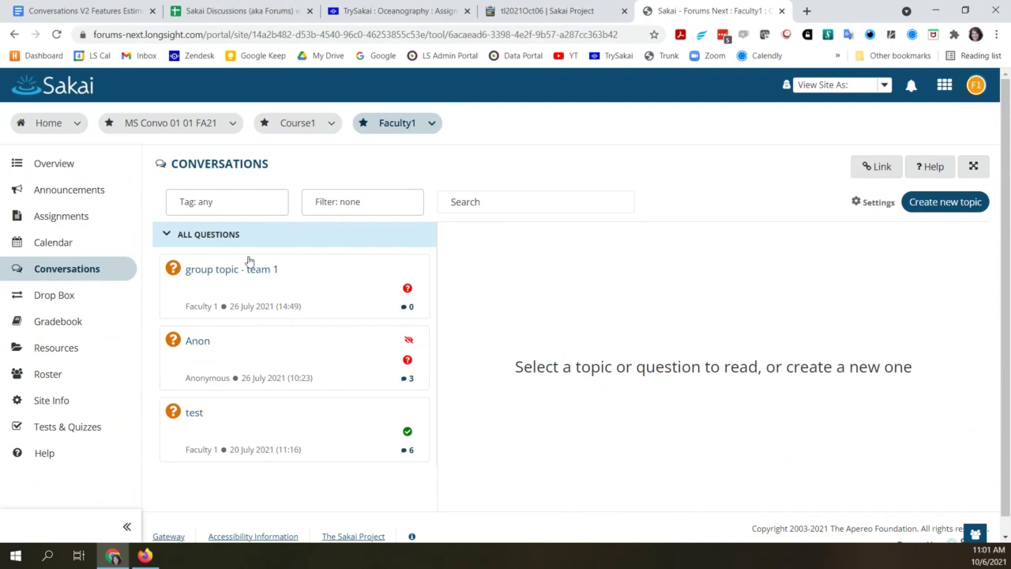
# Step: Return to the gap analysis spreadsheet and enter "related to reordering" as the version of View by date ascending
pyautogui.click(244, 13)
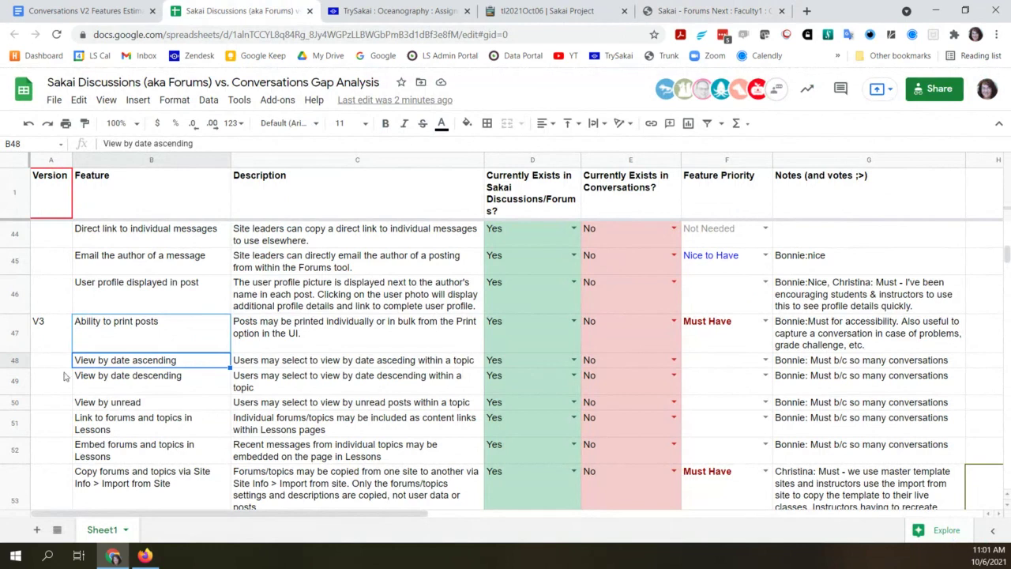
pyautogui.press('Left')
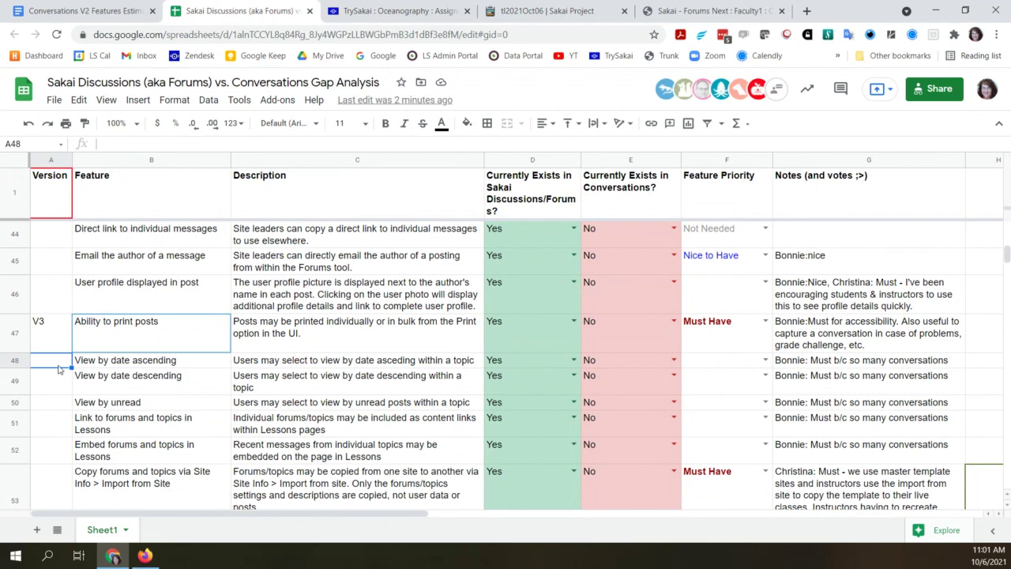
pyautogui.write('relate')
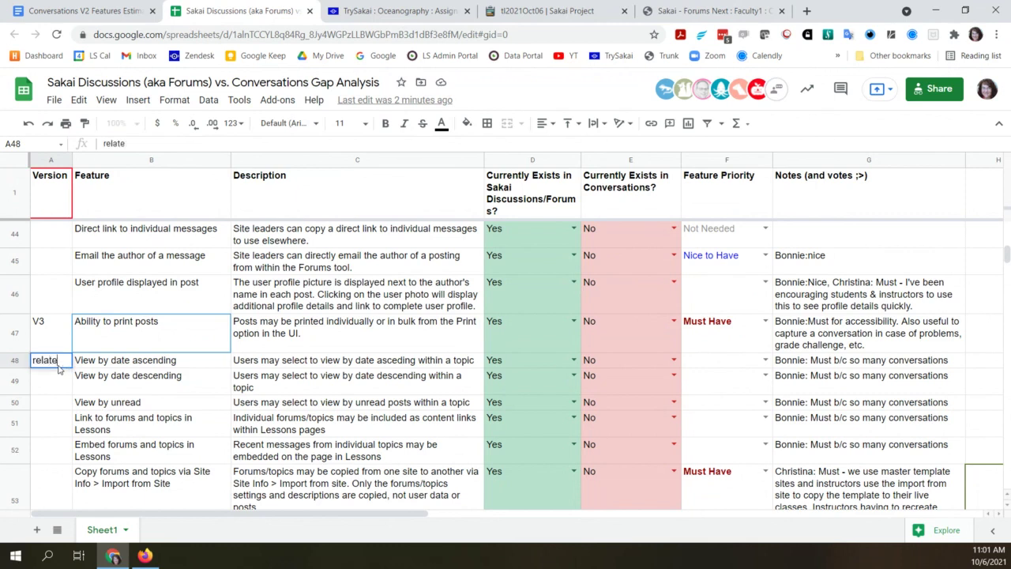
pyautogui.write('d to reordering')
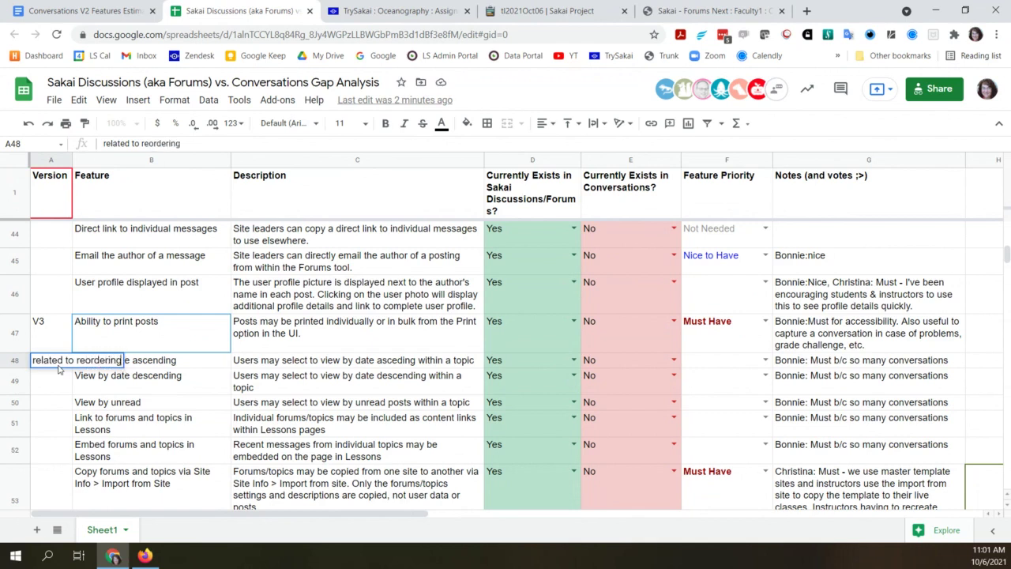
pyautogui.press('Return')
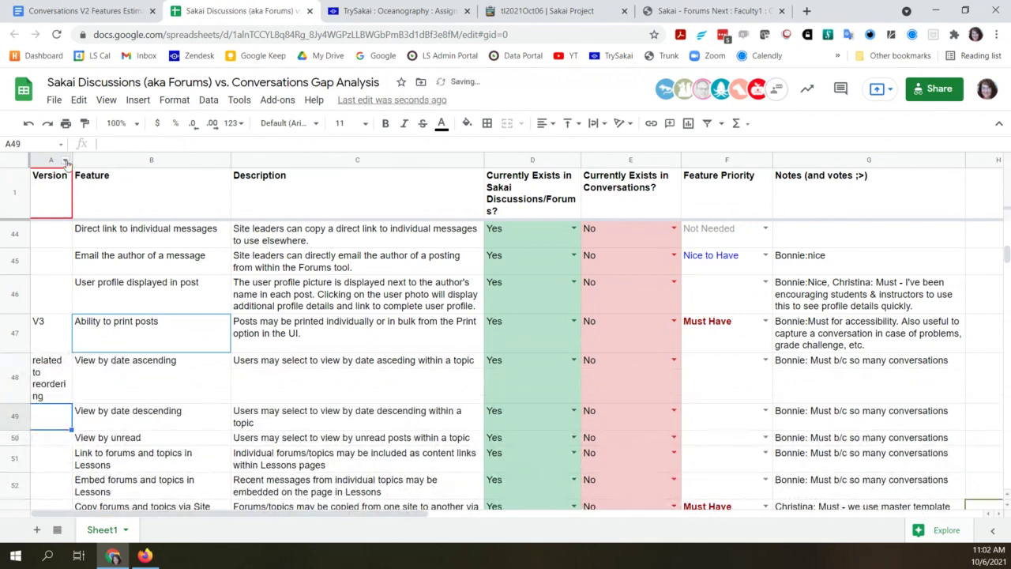
# Step: Widen the Version column and copy "related to reordering" down to View by date descending and View by unread
pyautogui.moveTo(72, 160); pyautogui.dragTo(91, 160)
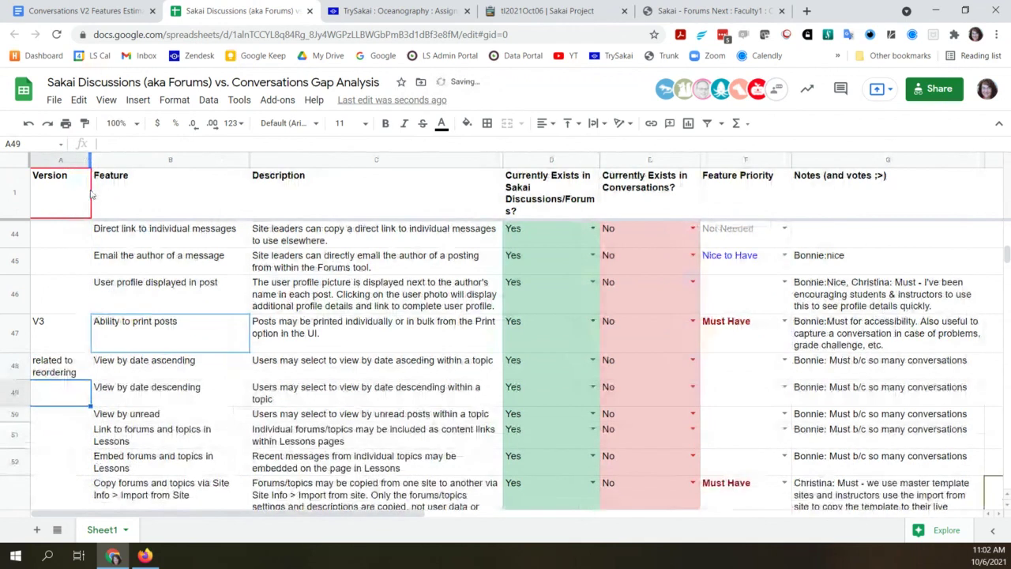
pyautogui.click(90, 373)
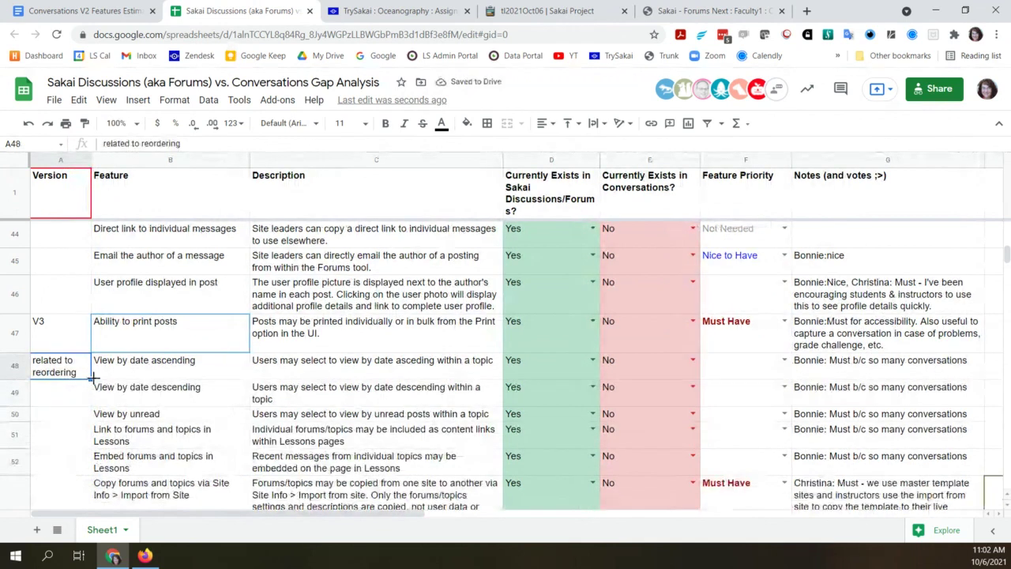
pyautogui.moveTo(94, 373); pyautogui.dragTo(91, 416)
pyautogui.click(88, 373)
pyautogui.moveTo(89, 378); pyautogui.dragTo(87, 415)
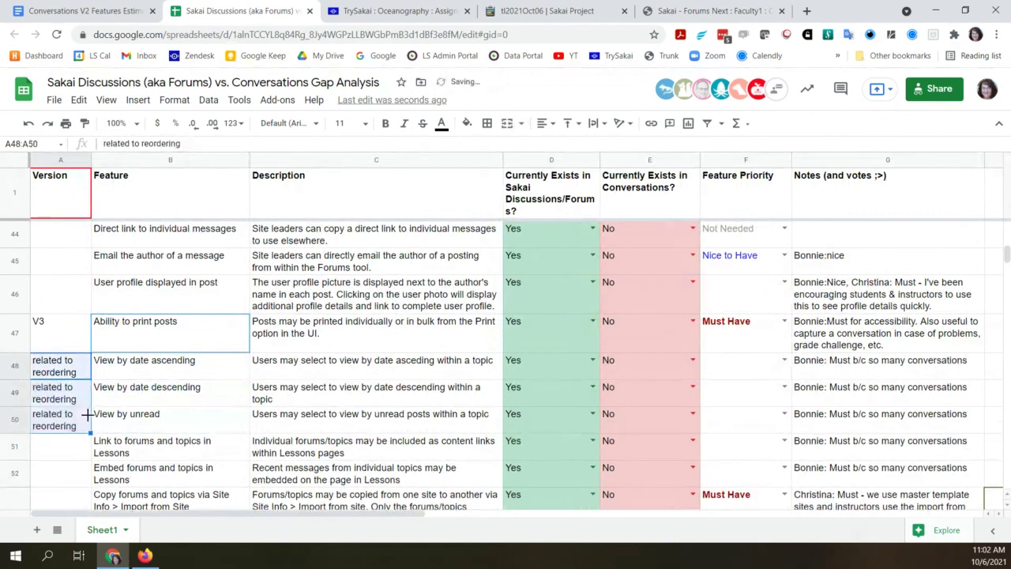
# Step: Set the version of the Link to forums and topics in Lessons feature to V3
pyautogui.click(72, 459)
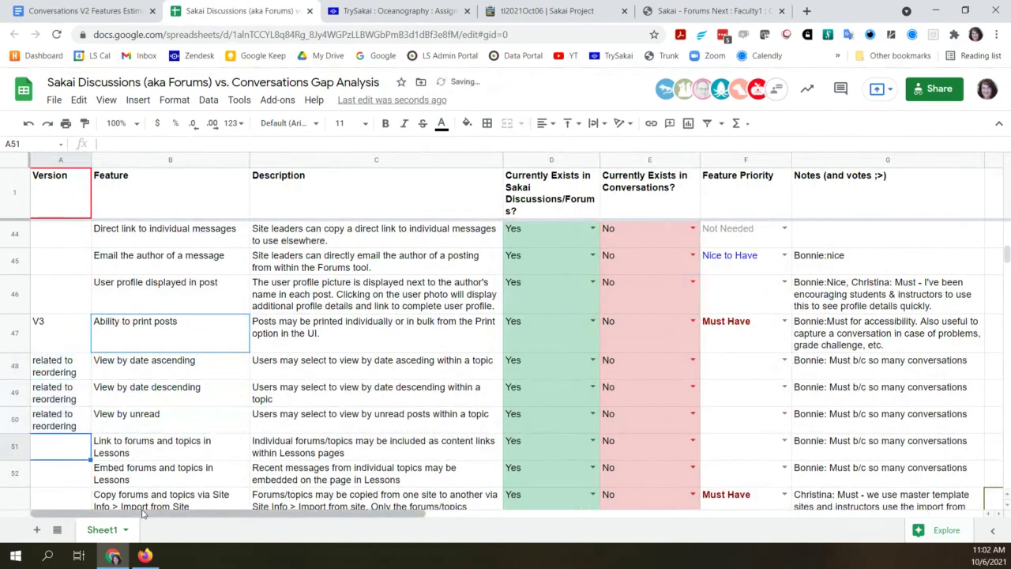
pyautogui.click(162, 455)
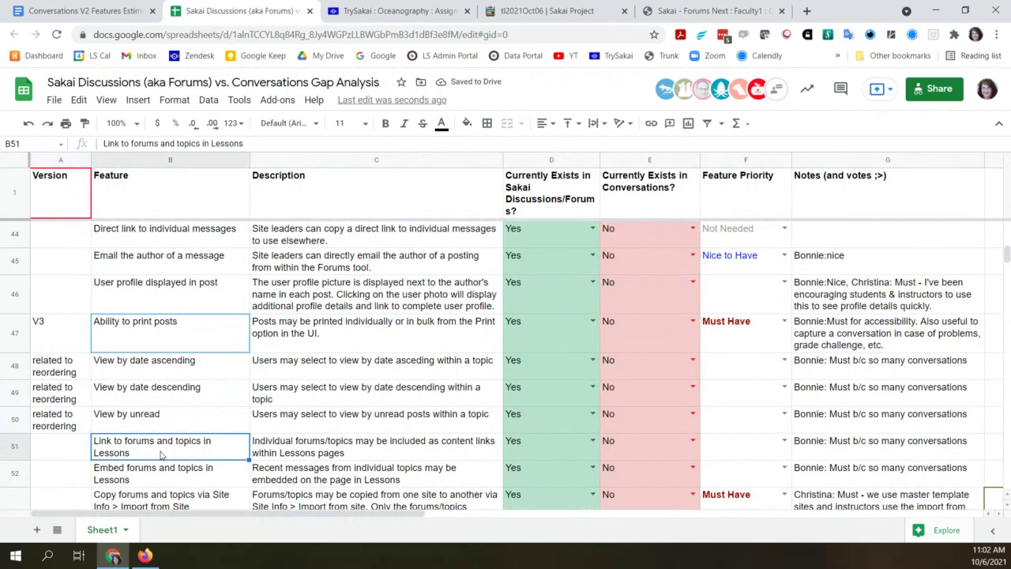
pyautogui.click(45, 453)
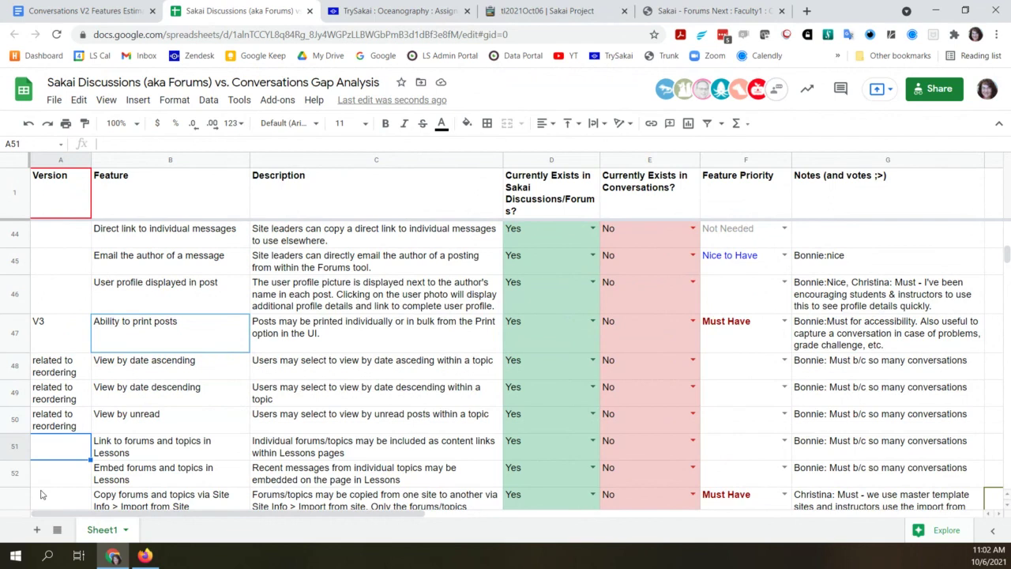
pyautogui.write('V3')
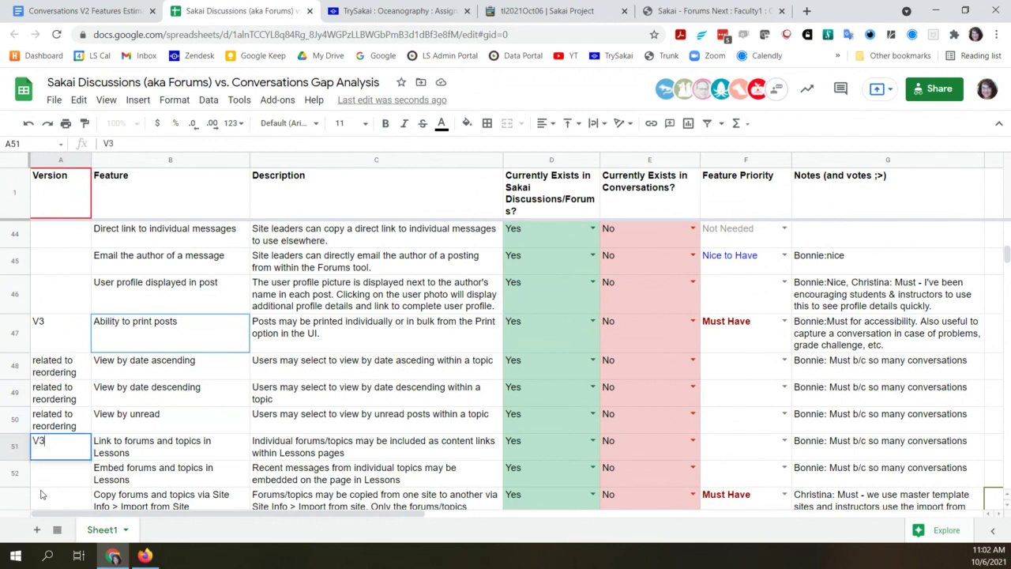
pyautogui.press('Return')
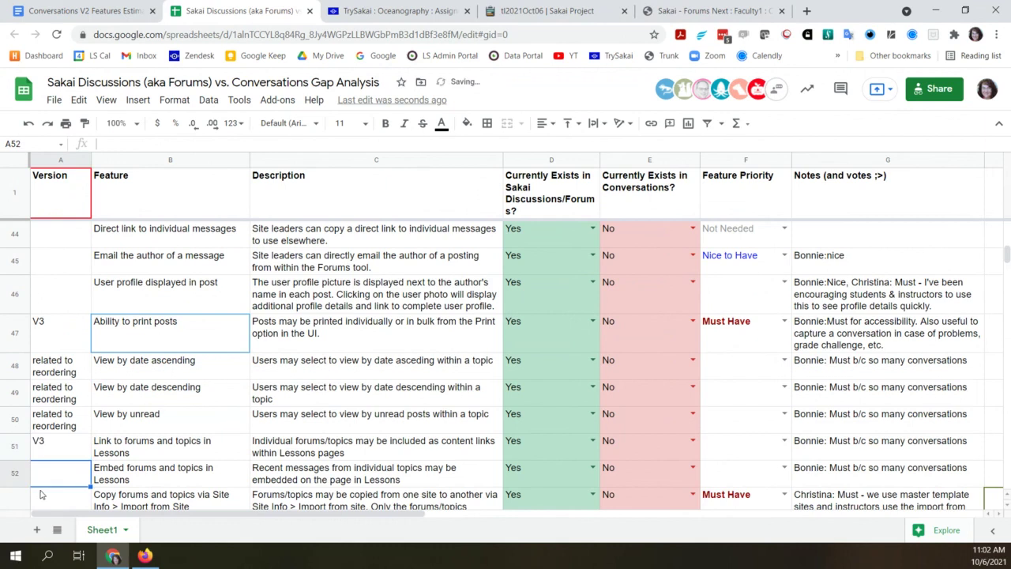
# Step: Set the version of the Copy forums and topics via Site Info > Import from Site feature to V3
pyautogui.scroll(-1, 48, 490)
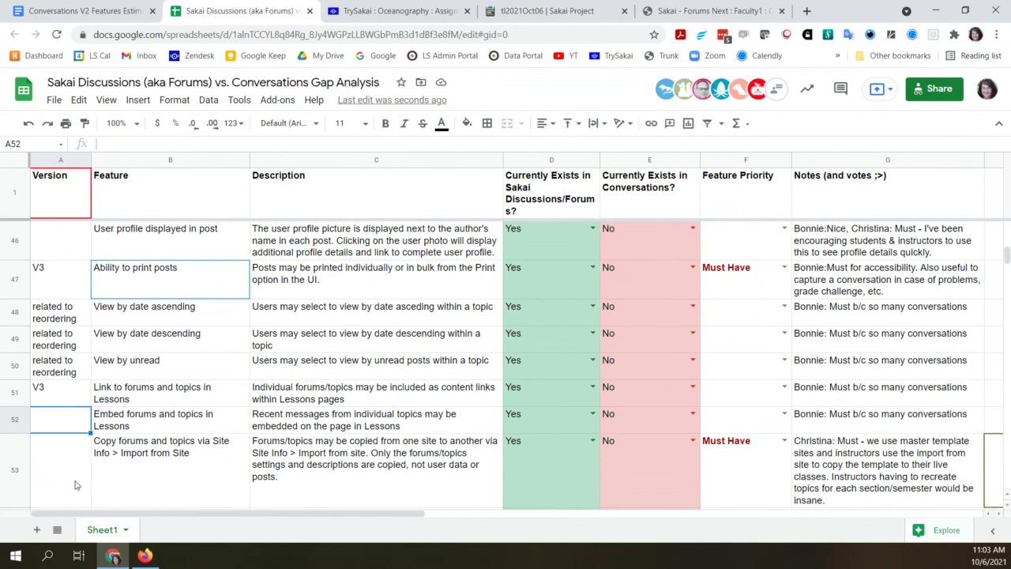
pyautogui.scroll(-3, 75, 485)
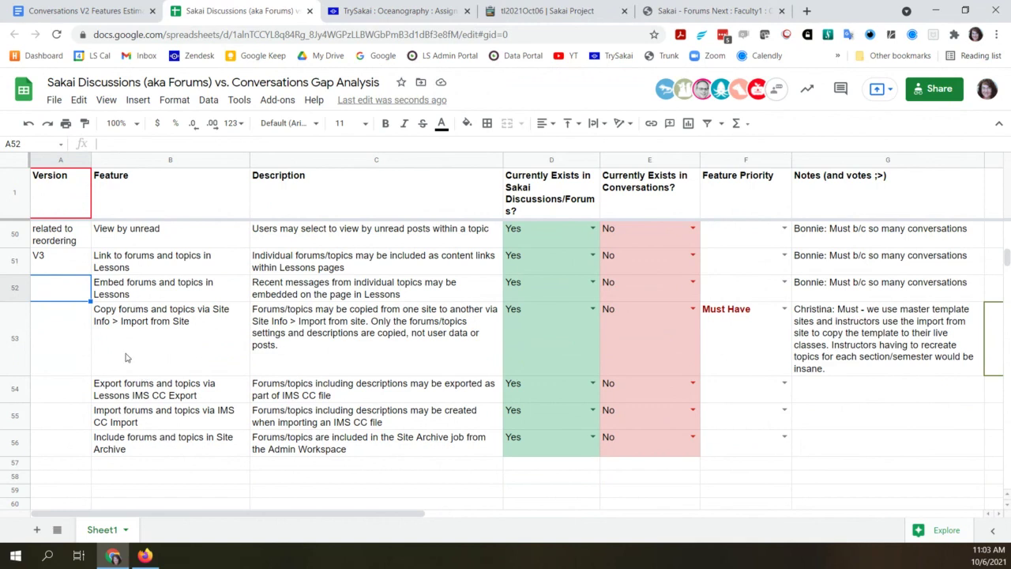
pyautogui.click(83, 349)
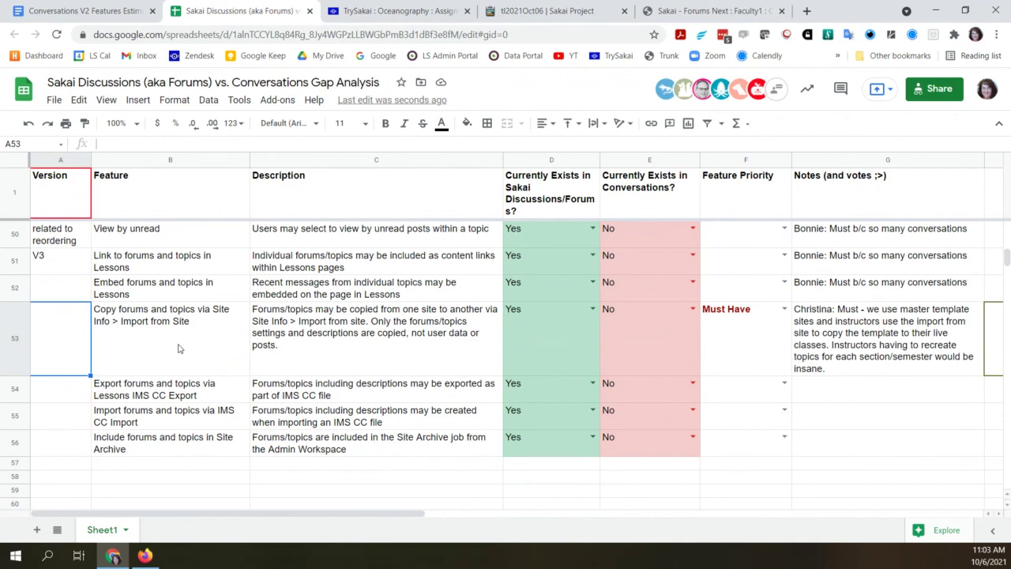
pyautogui.write('V3')
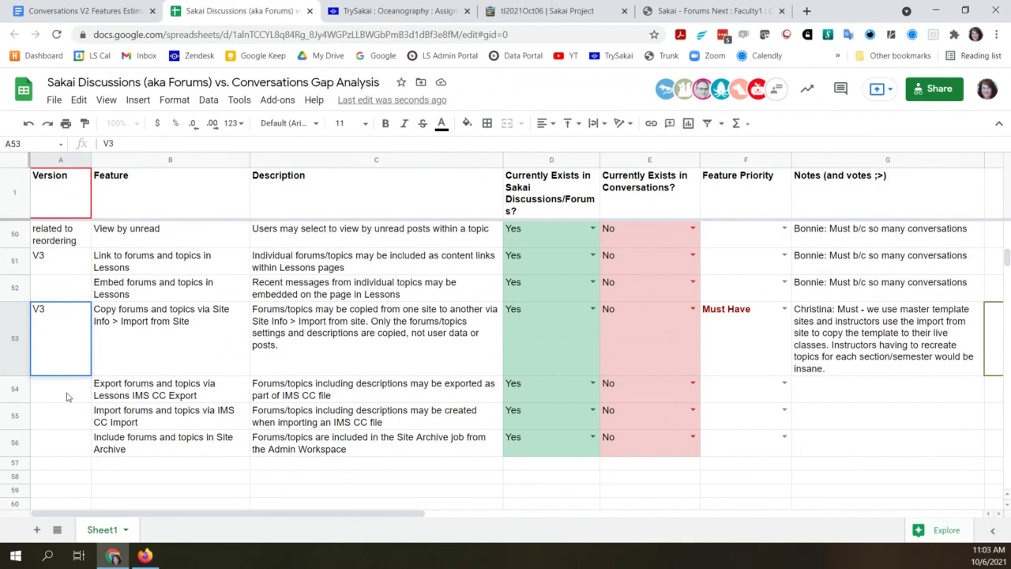
pyautogui.press('Return')
pyautogui.click(61, 338)
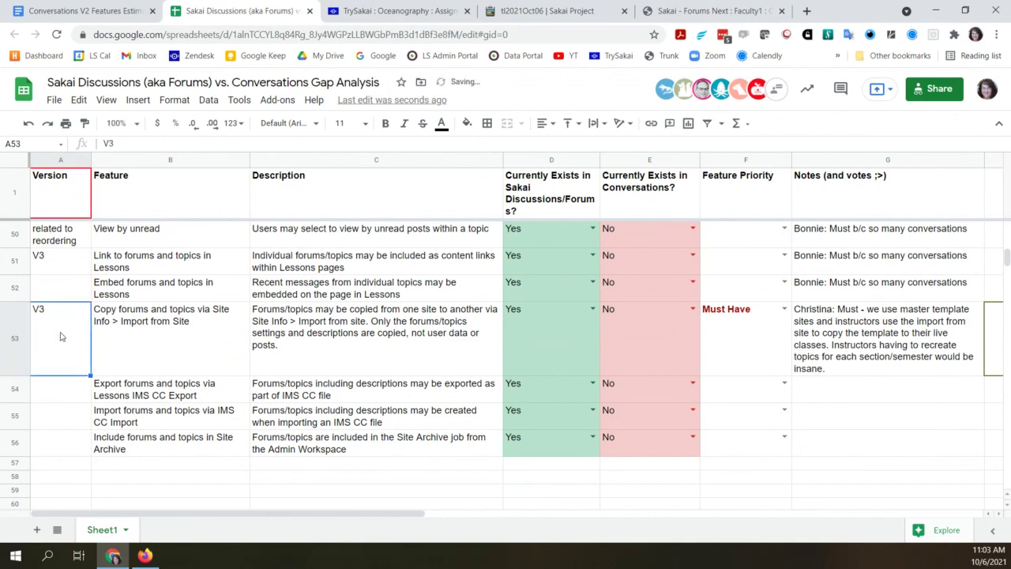